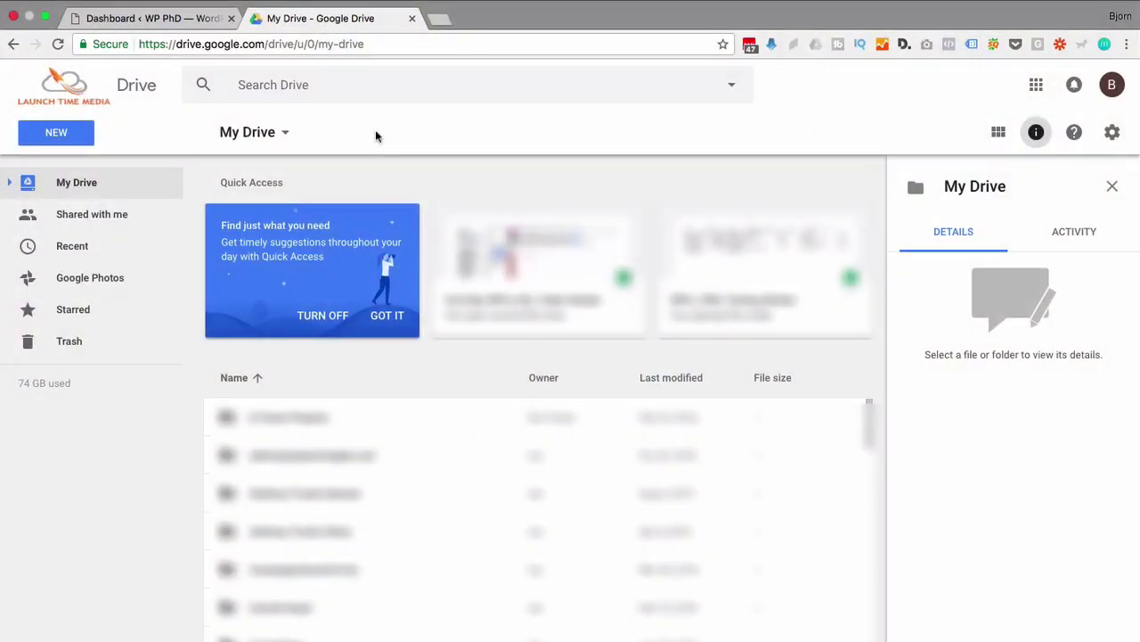
Step: Highlight the drive.google.com part of the browser address, then return to the Drive page
{"action": "left_click", "coordinate": [280, 46]}
{"action": "left_click_drag", "start_coordinate": [268, 45], "coordinate": [177, 51]}
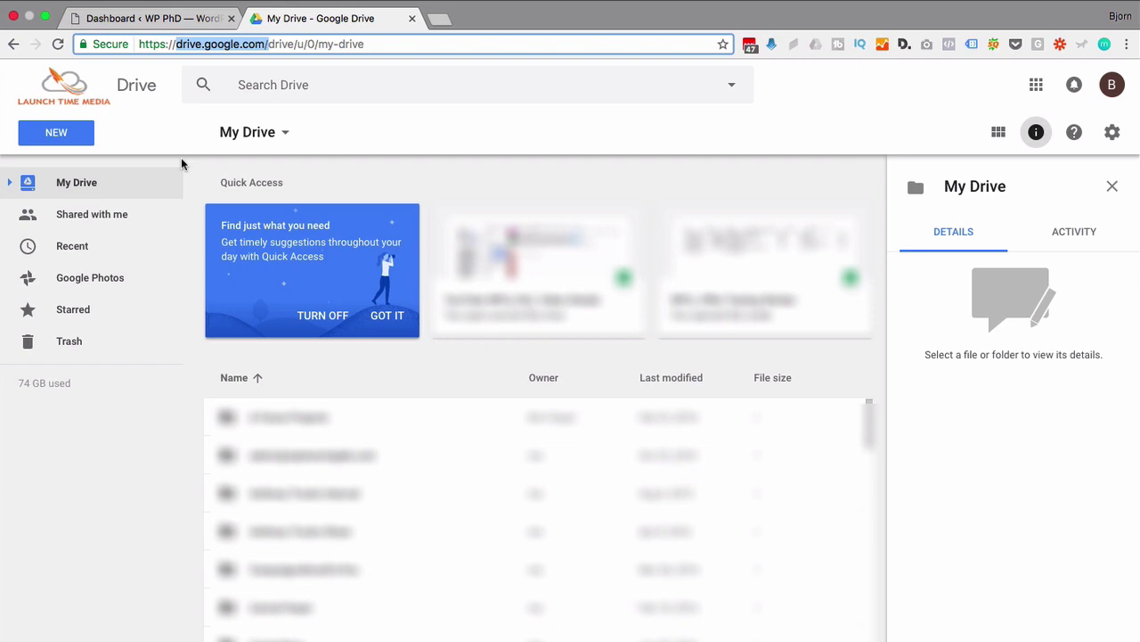
{"action": "left_click", "coordinate": [163, 147]}
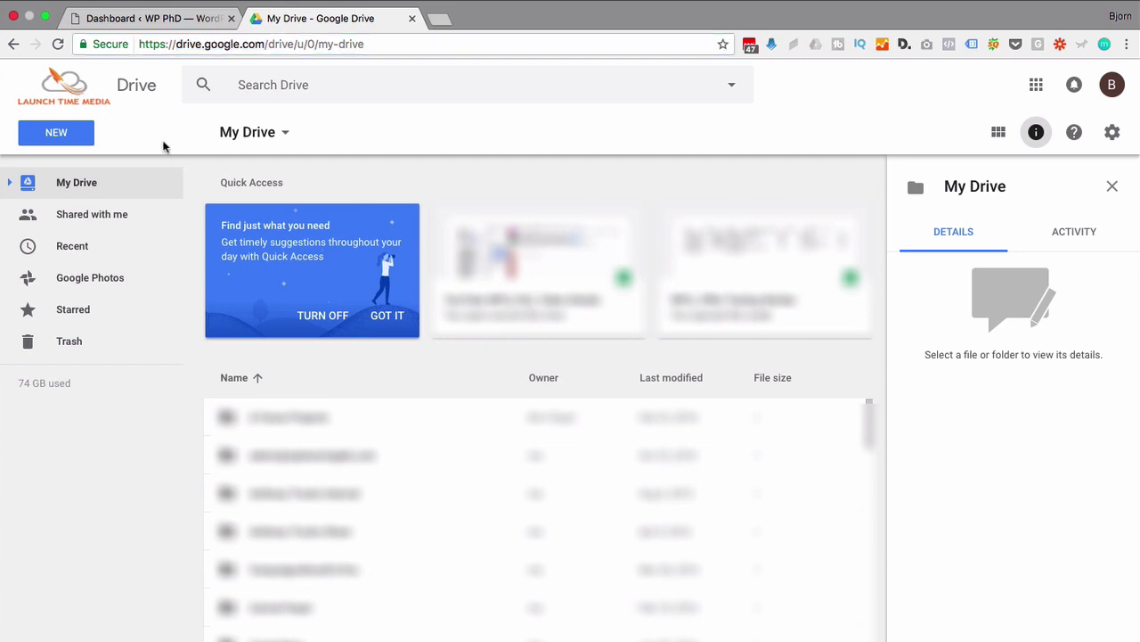
Step: Create a new blank Google Form from Drive's New > More menu
{"action": "left_click", "coordinate": [57, 134]}
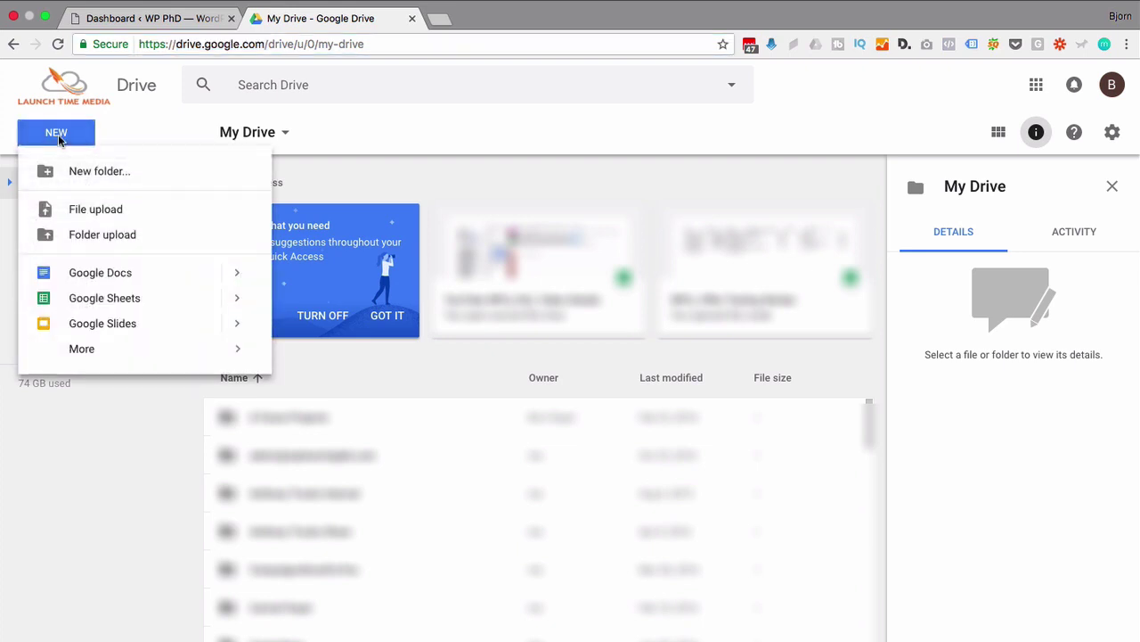
{"action": "mouse_move", "coordinate": [103, 348]}
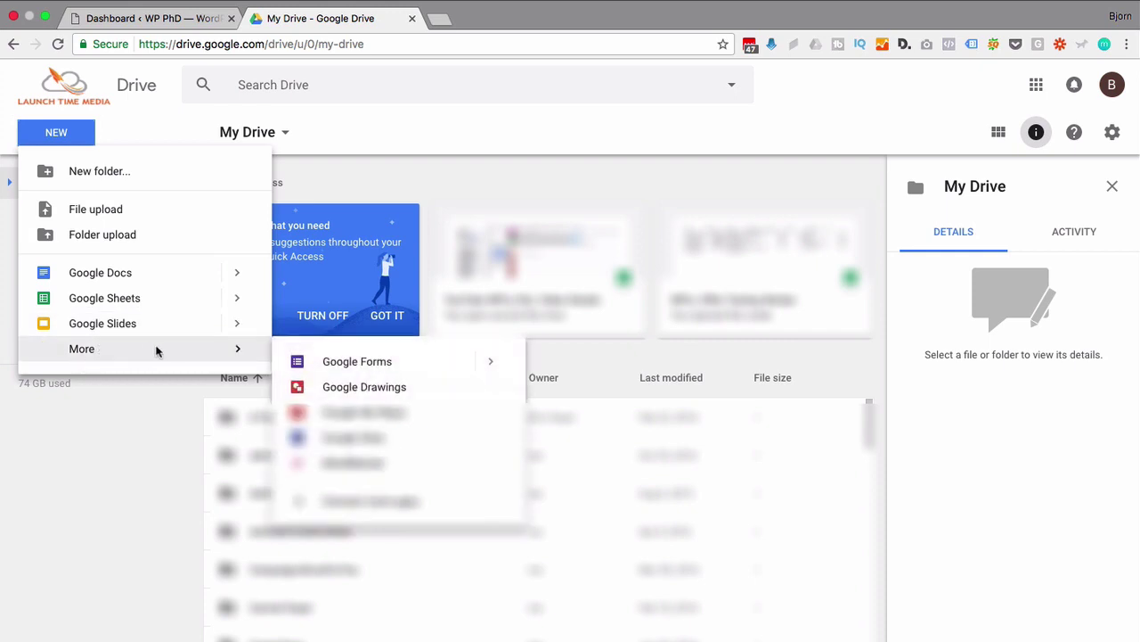
{"action": "left_click", "coordinate": [374, 359]}
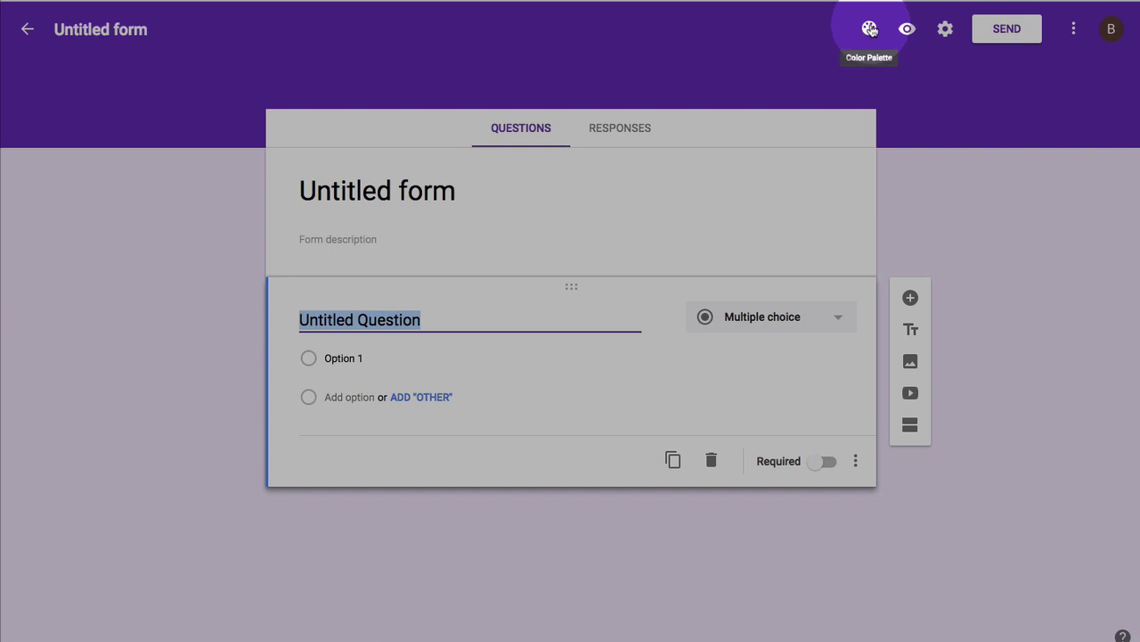
Step: Try the purple and lime theme colours, then settle on orange
{"action": "left_click", "coordinate": [871, 30]}
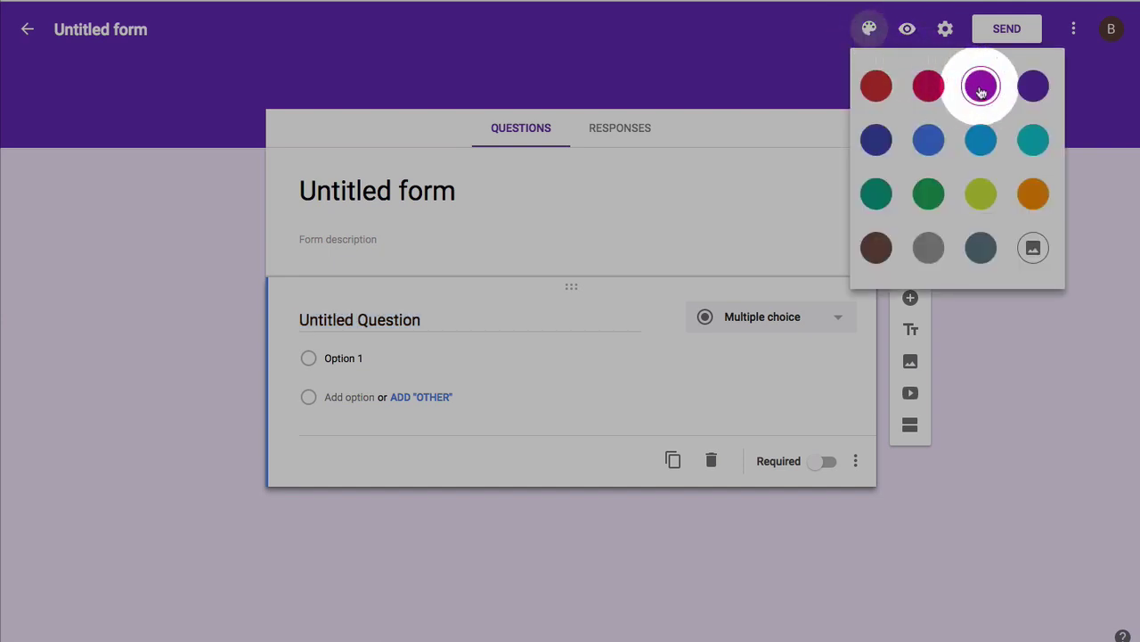
{"action": "left_click", "coordinate": [981, 85]}
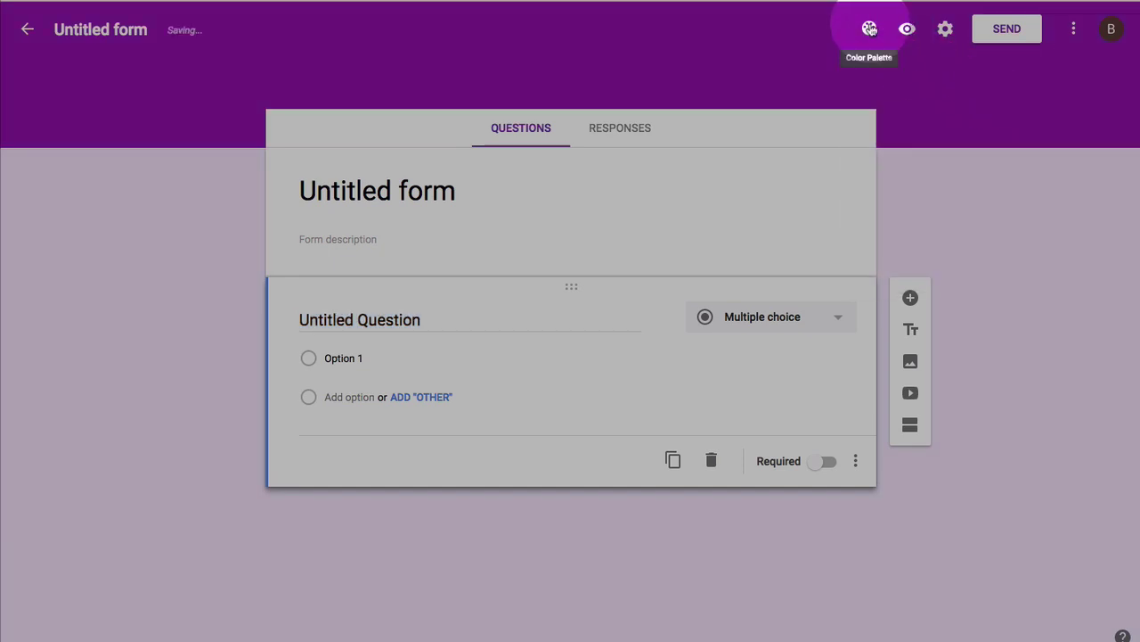
{"action": "left_click", "coordinate": [870, 29]}
{"action": "left_click", "coordinate": [980, 190]}
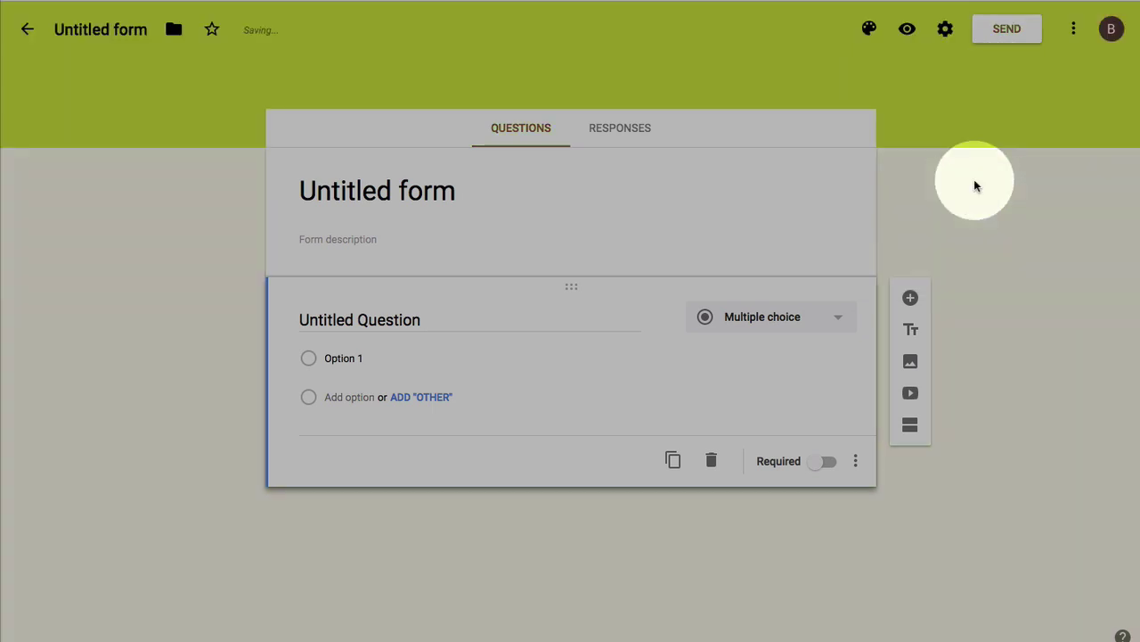
{"action": "left_click", "coordinate": [869, 29]}
{"action": "left_click", "coordinate": [1013, 180]}
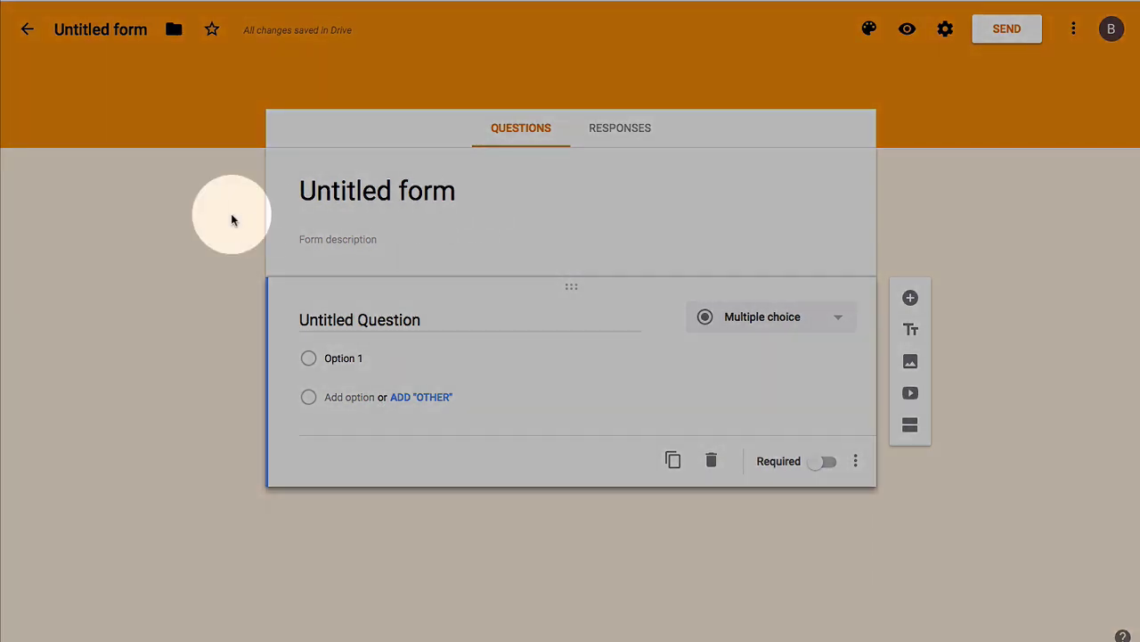
Step: Title the form 'Test form'
{"action": "left_click", "coordinate": [342, 210]}
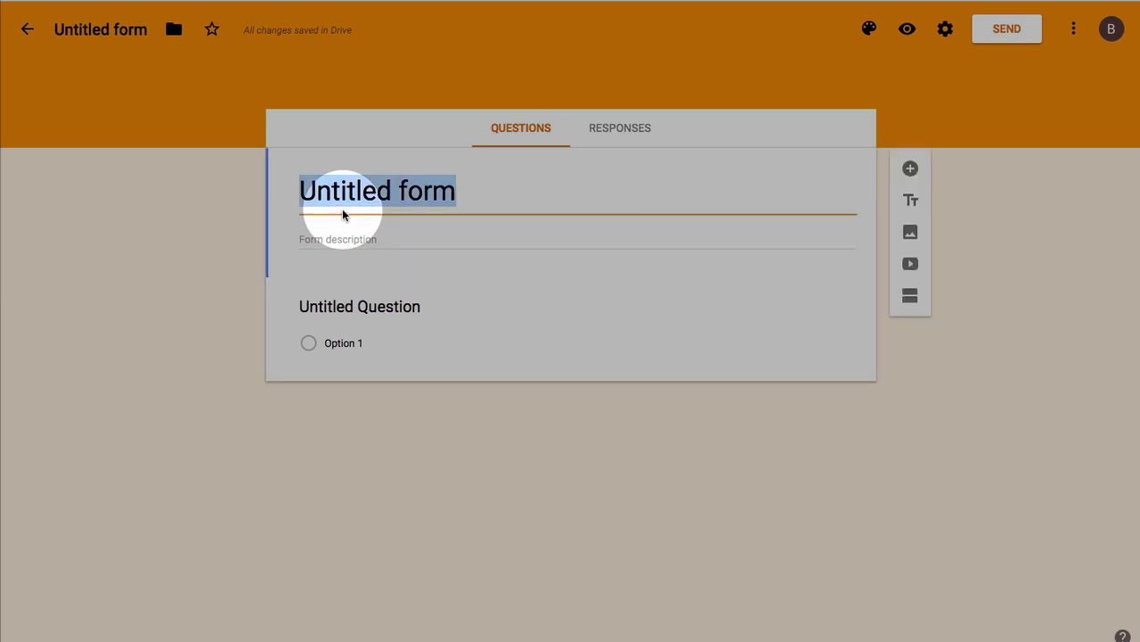
{"action": "type", "text": "Test f"}
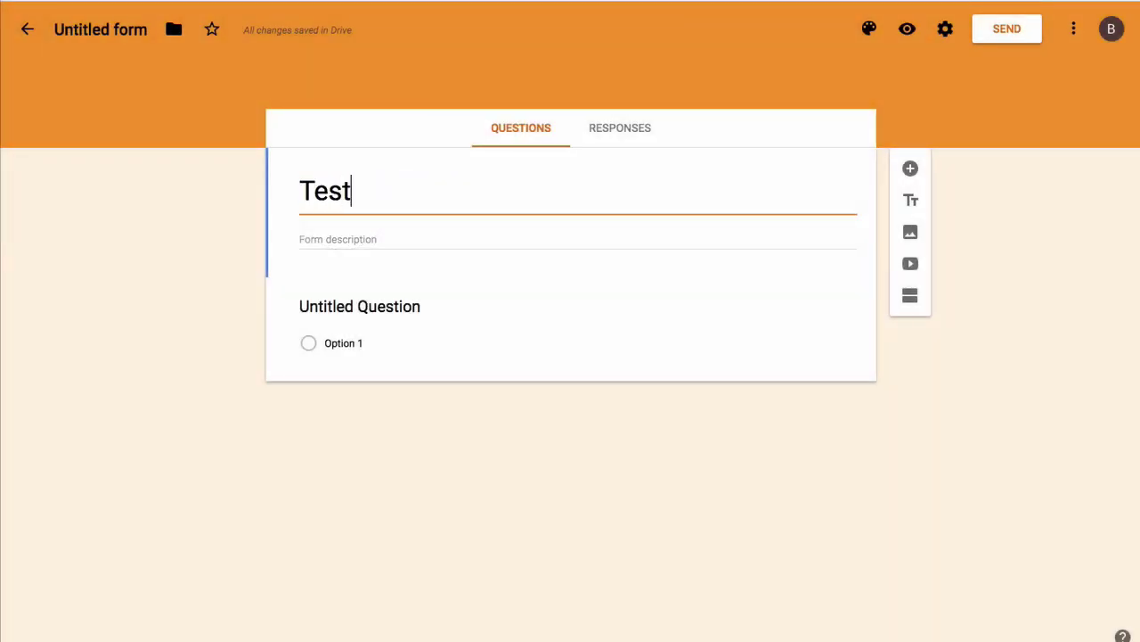
{"action": "type", "text": "orm"}
{"action": "left_click", "coordinate": [367, 239]}
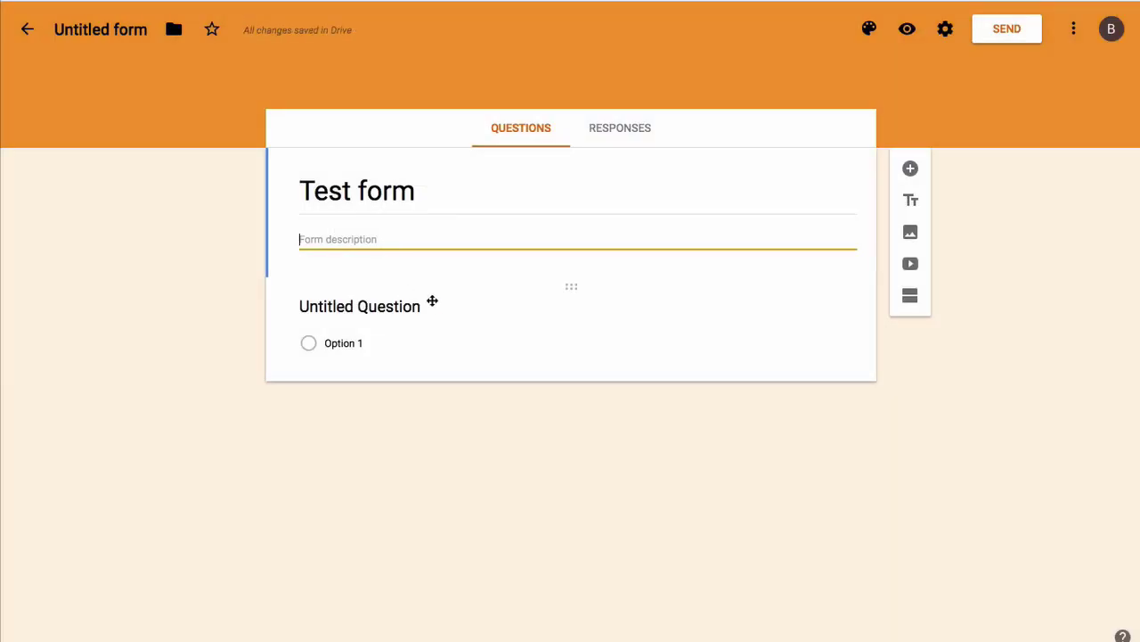
Step: Rename the first question to 'Question 1'
{"action": "left_click", "coordinate": [492, 324]}
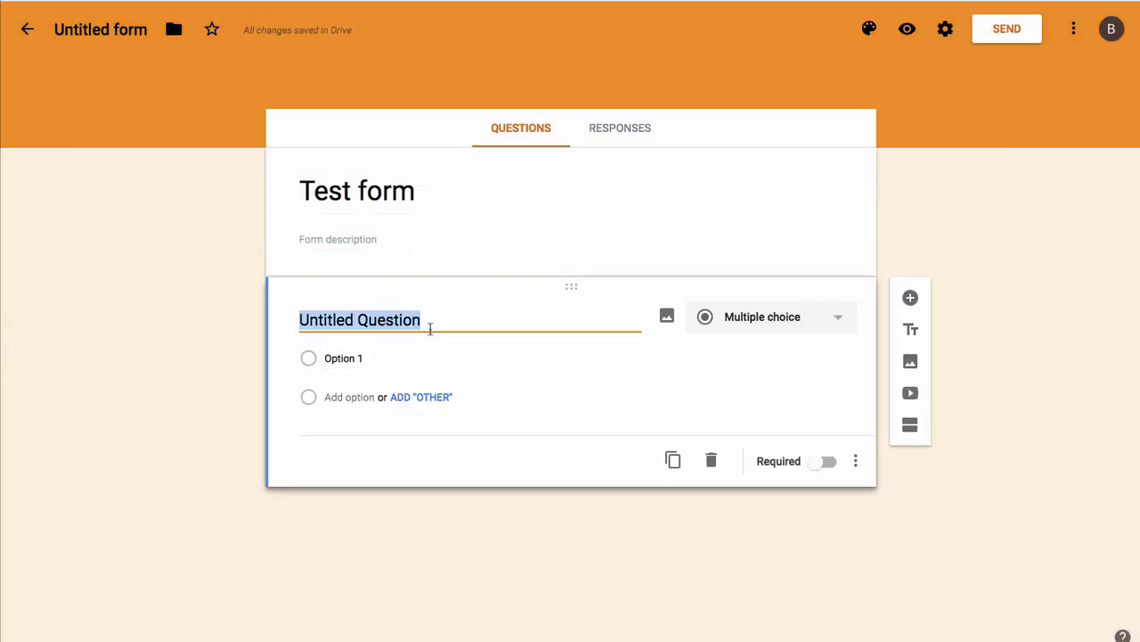
{"action": "type", "text": "Question"}
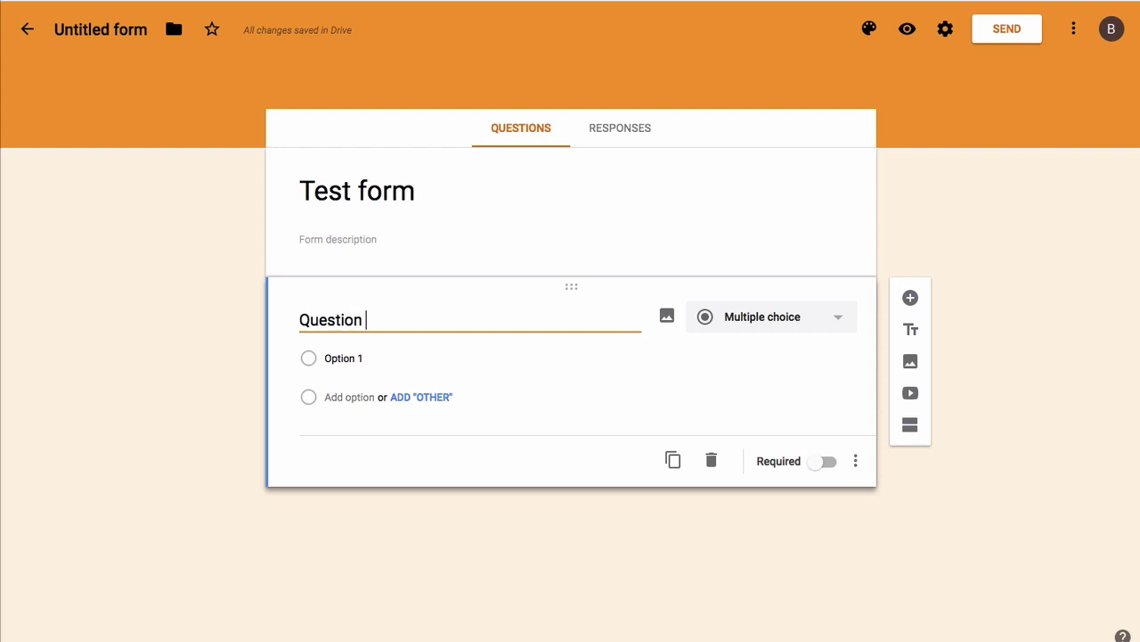
{"action": "type", "text": " 1"}
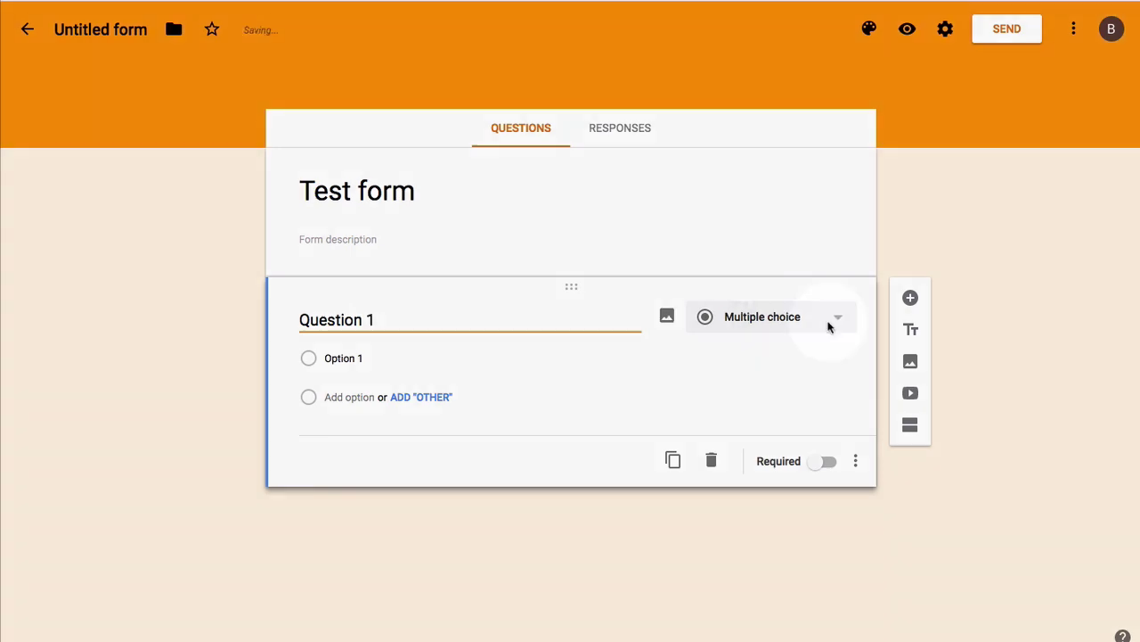
{"action": "left_click", "coordinate": [828, 327]}
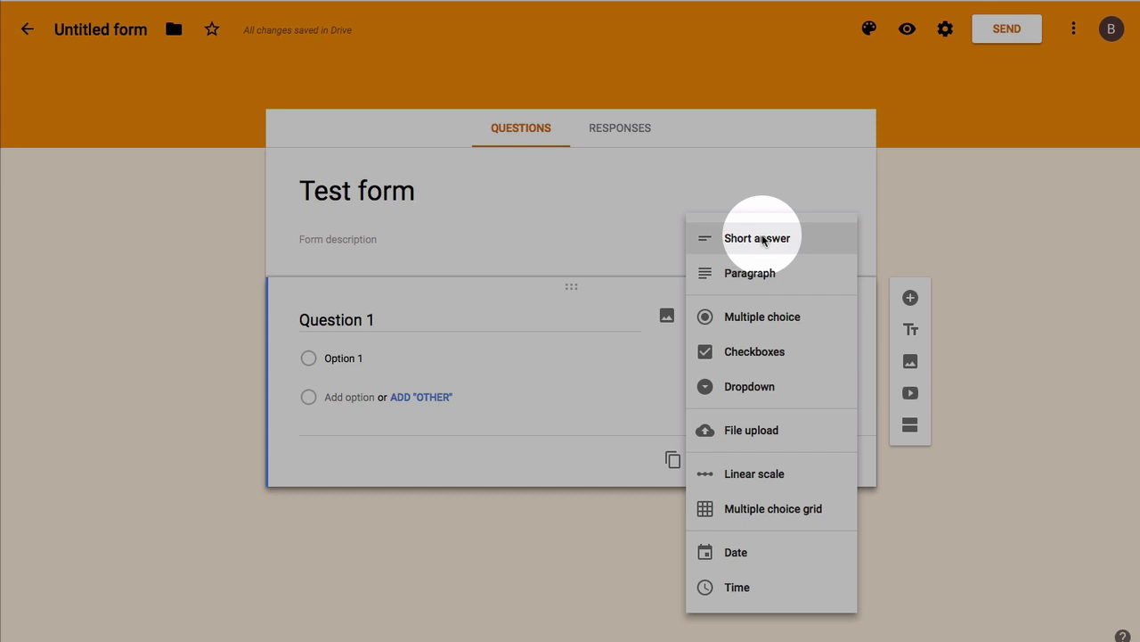
Step: Make Question 1 a required Short answer, toggling its description field on and back off
{"action": "left_click", "coordinate": [762, 239]}
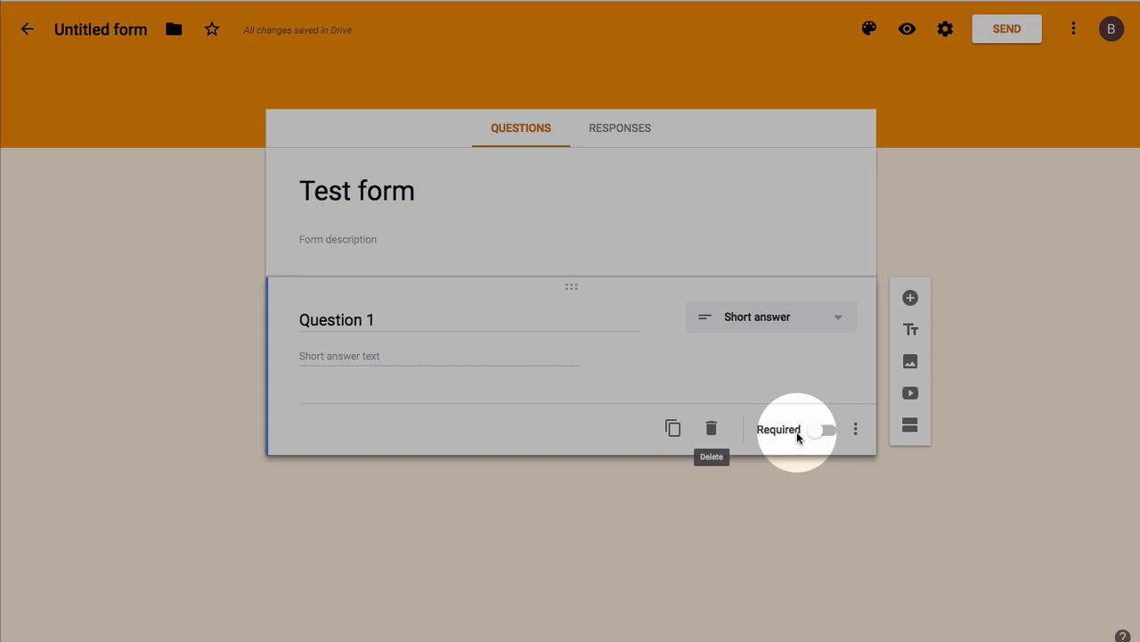
{"action": "left_click", "coordinate": [816, 436]}
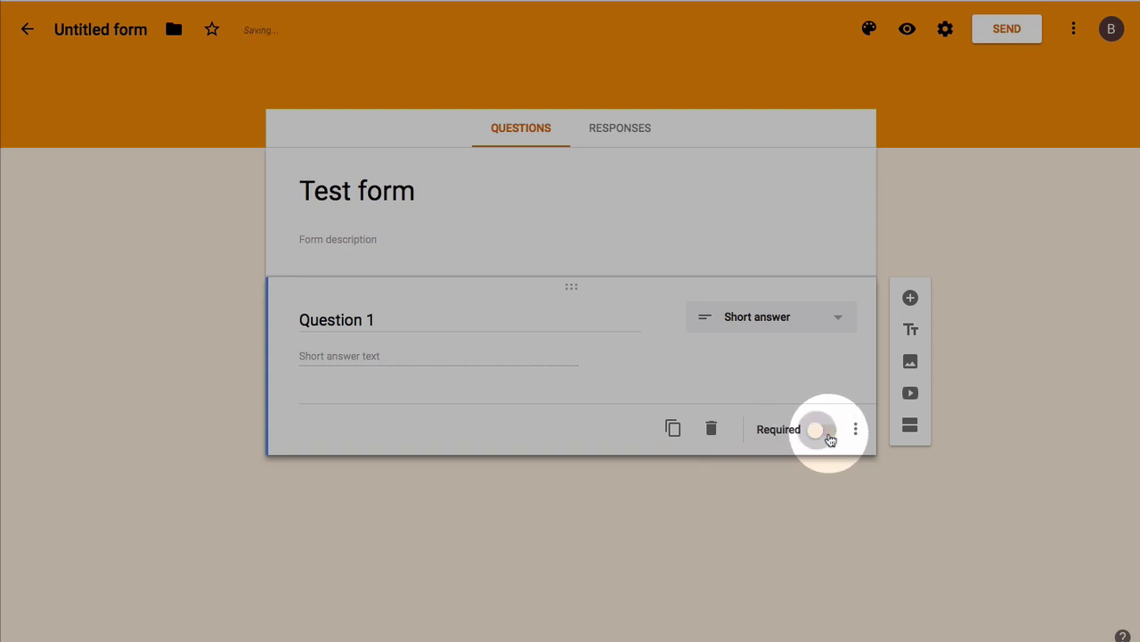
{"action": "left_click", "coordinate": [855, 433]}
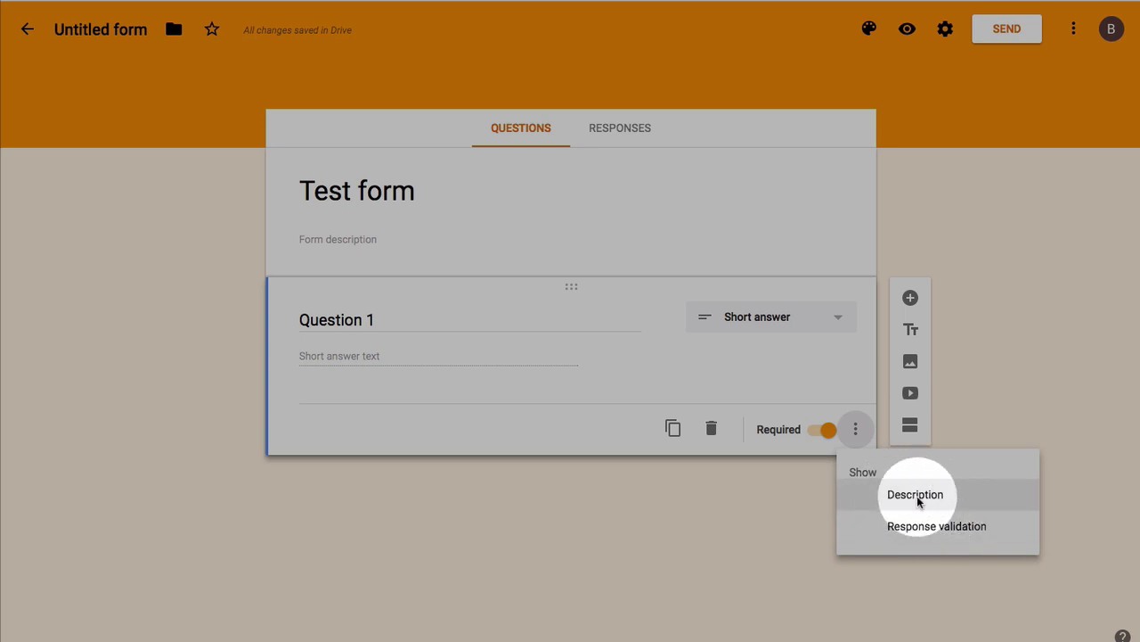
{"action": "left_click", "coordinate": [919, 499]}
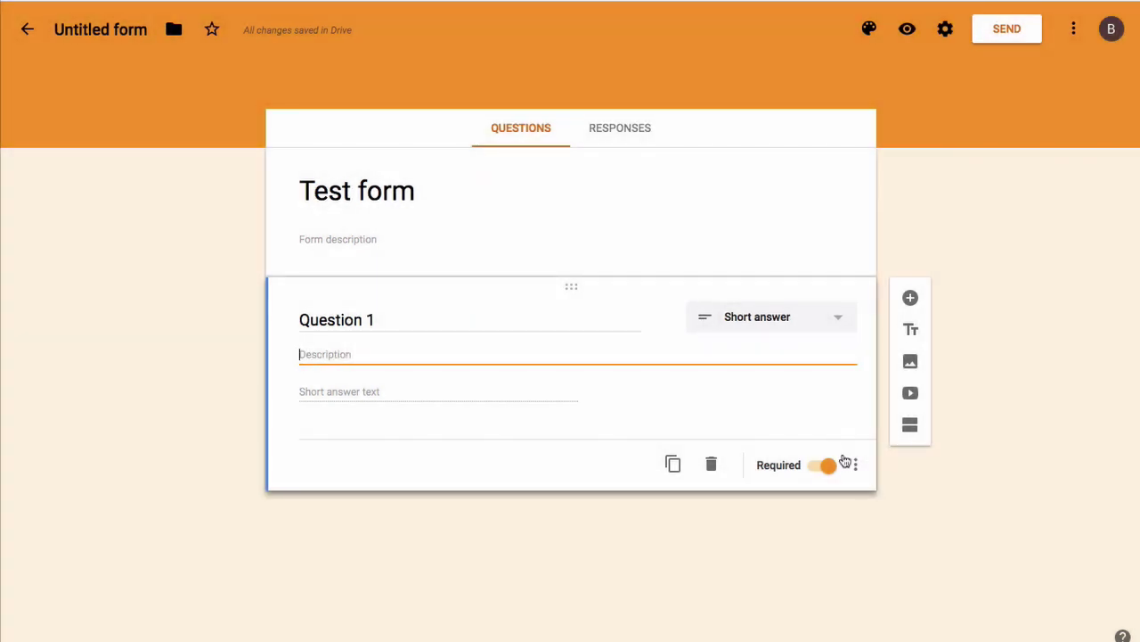
{"action": "left_click", "coordinate": [856, 465]}
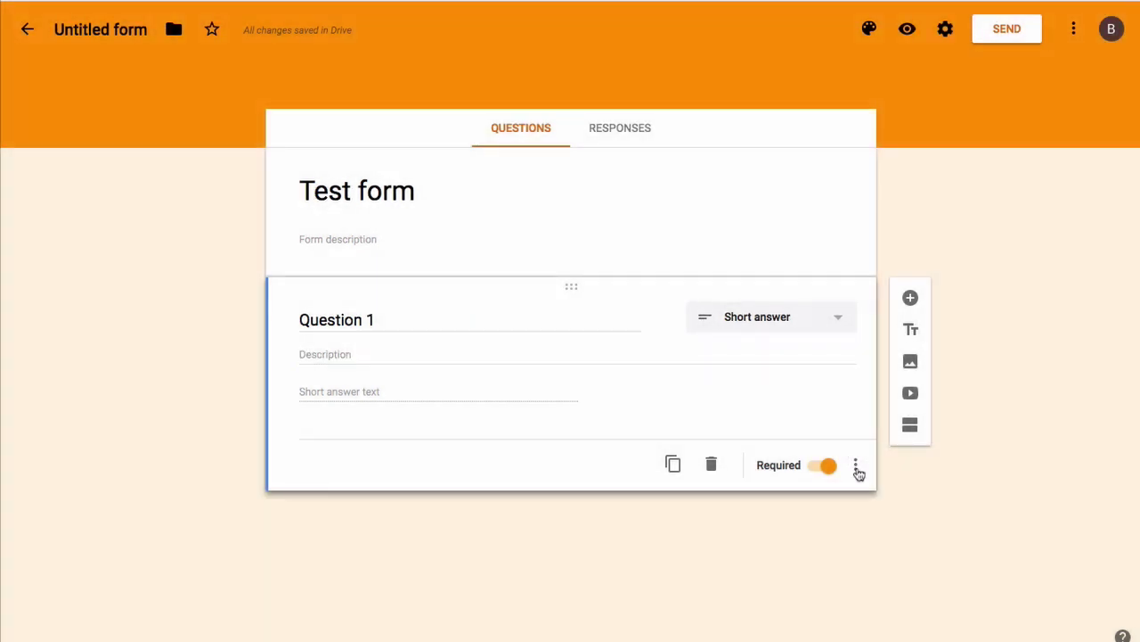
{"action": "left_click", "coordinate": [896, 532]}
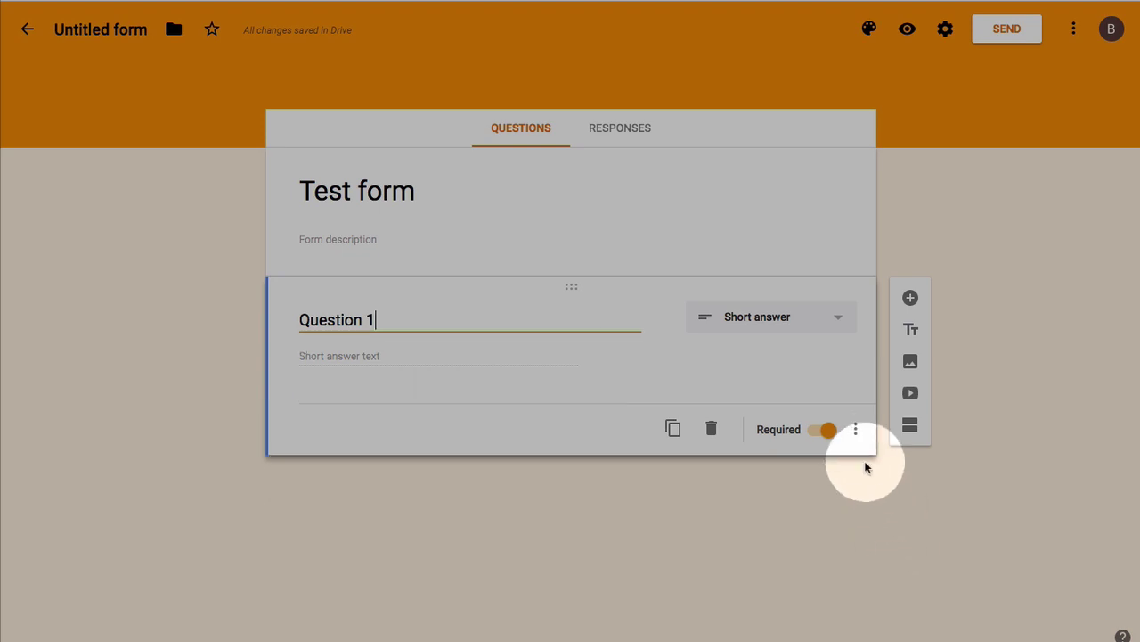
Step: Add response validation to Question 1
{"action": "left_click", "coordinate": [856, 431]}
{"action": "left_click", "coordinate": [902, 527]}
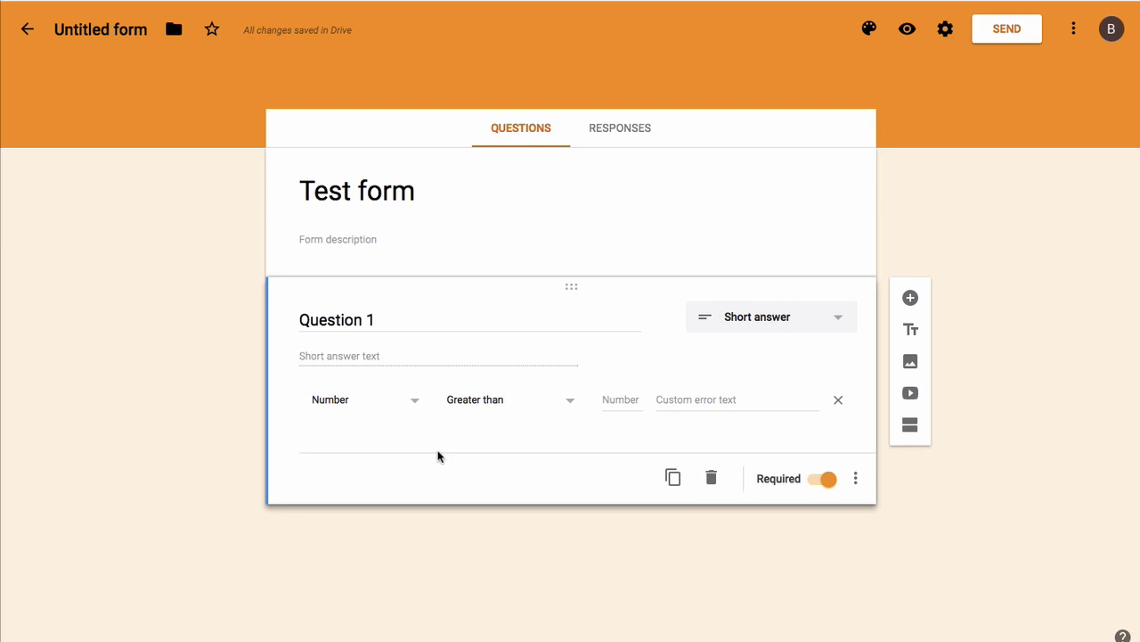
{"action": "left_click", "coordinate": [411, 402]}
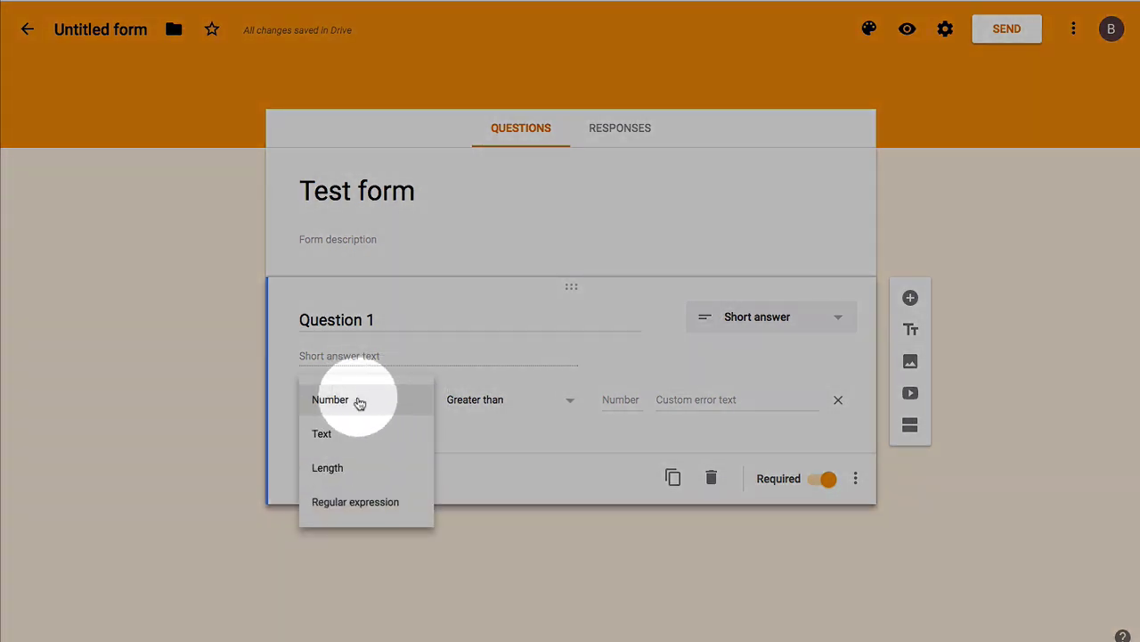
Step: After trying Length, set Question 1's validation to Text, Doesn't contain '@'
{"action": "left_click", "coordinate": [345, 467]}
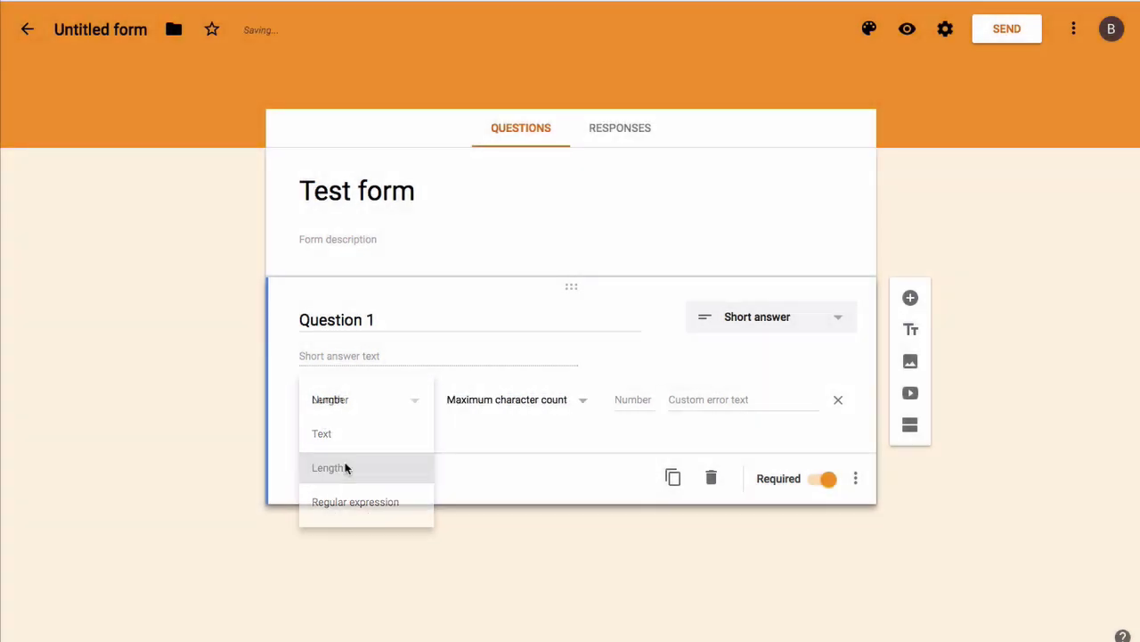
{"action": "left_click_drag", "start_coordinate": [491, 407], "coordinate": [483, 478]}
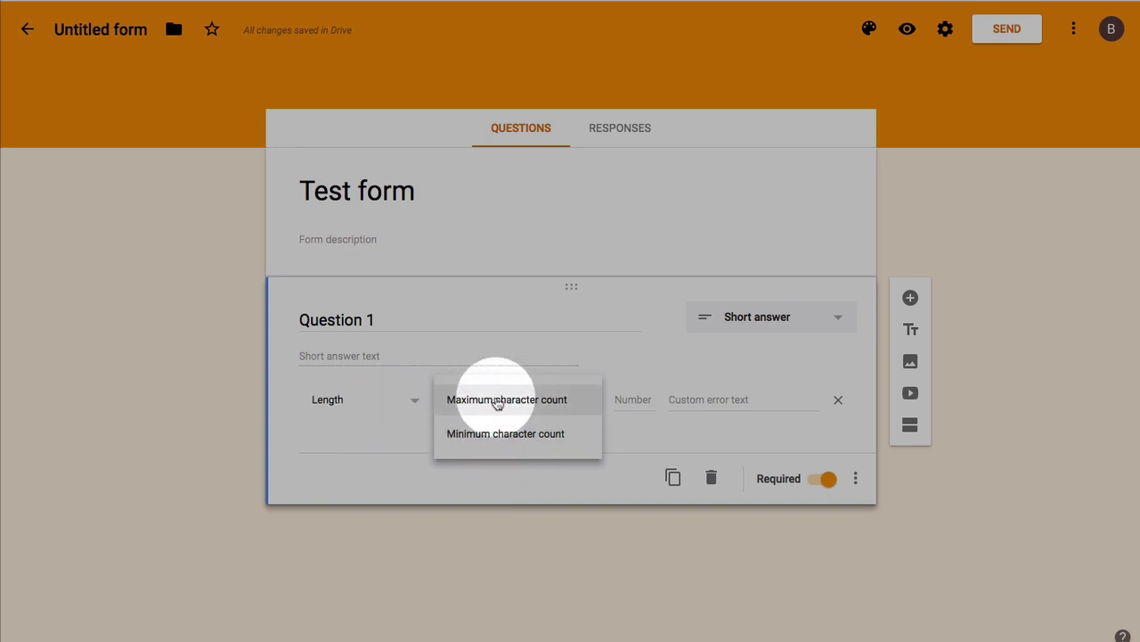
{"action": "left_click", "coordinate": [369, 434]}
{"action": "left_click", "coordinate": [395, 411]}
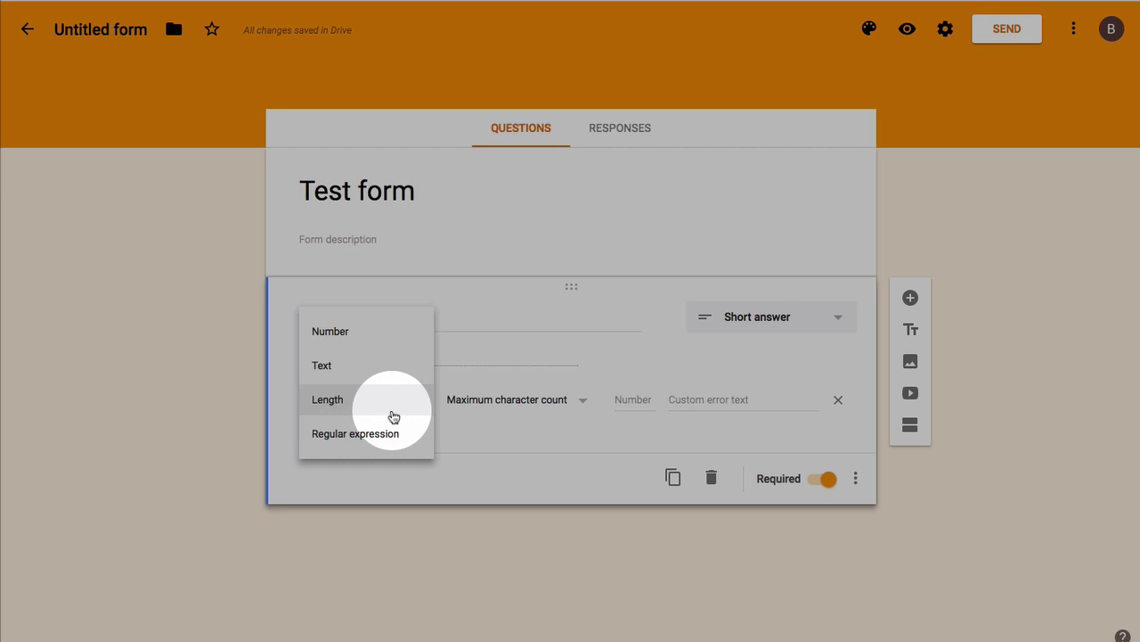
{"action": "left_click", "coordinate": [391, 370]}
{"action": "left_click", "coordinate": [496, 408]}
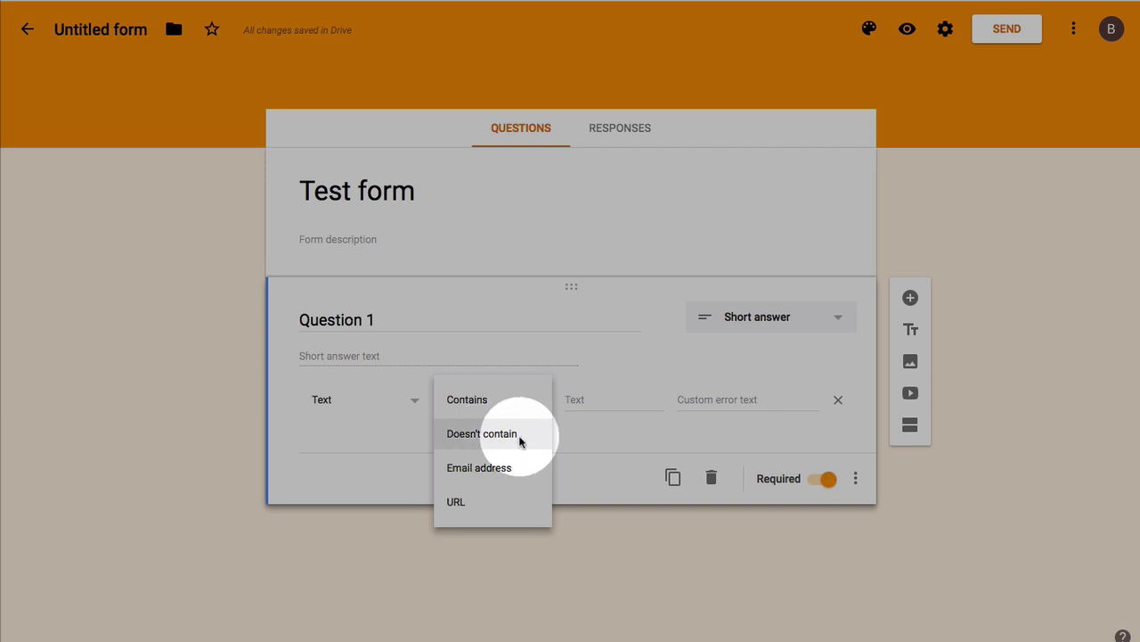
{"action": "left_click", "coordinate": [482, 437]}
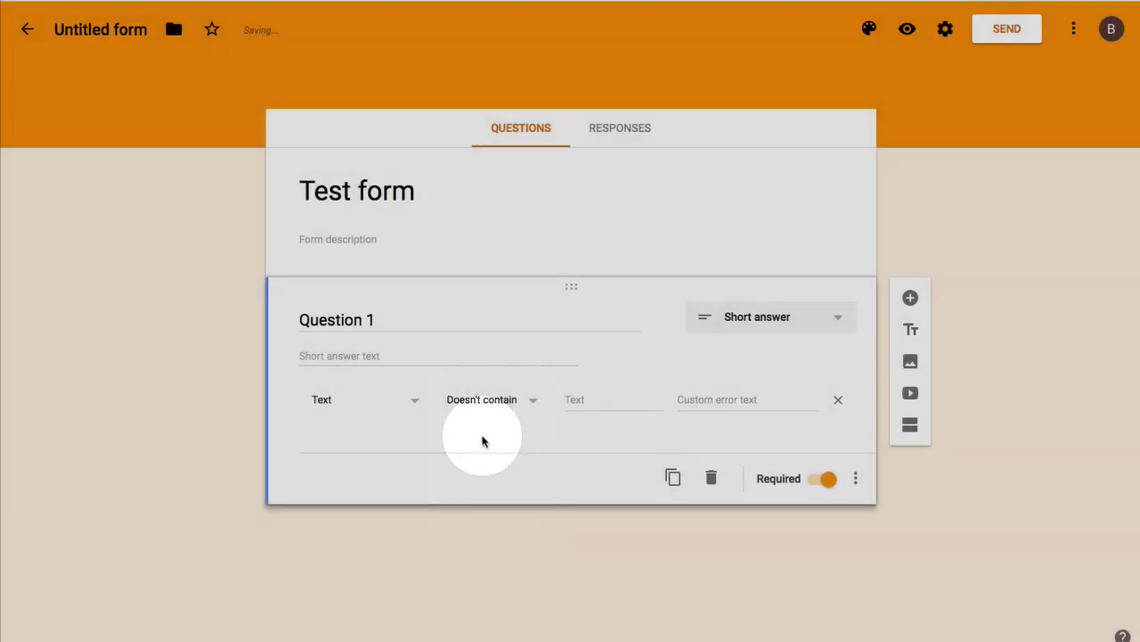
{"action": "left_click", "coordinate": [576, 398]}
{"action": "type", "text": "@"}
{"action": "left_click", "coordinate": [570, 440]}
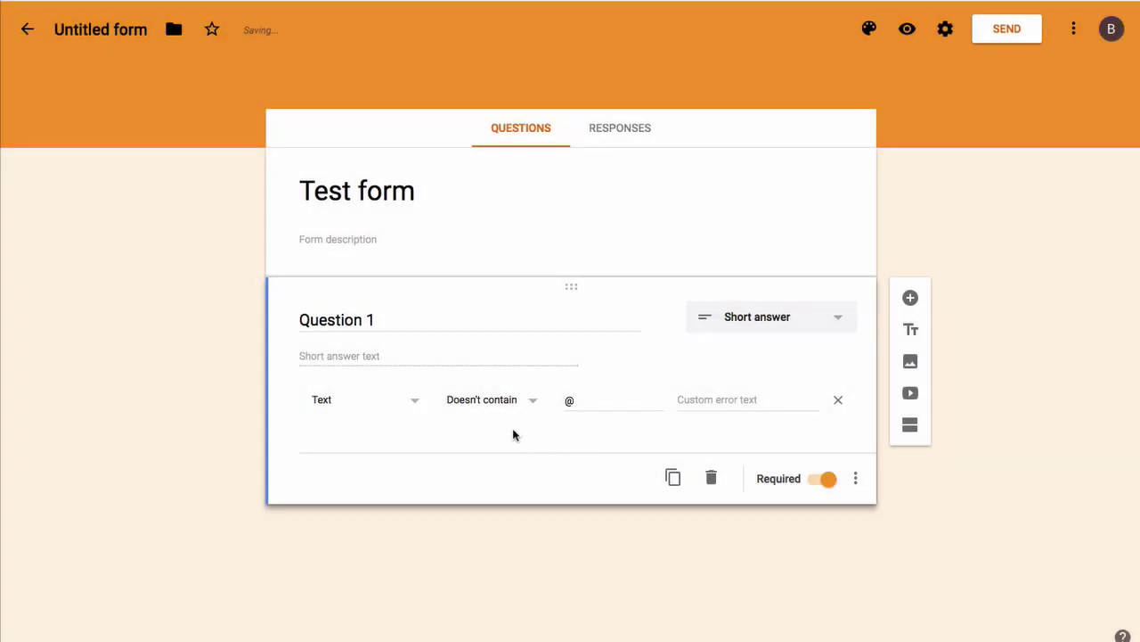
Step: Set Question 1's validation to Number, Greater than 10
{"action": "left_click", "coordinate": [400, 407]}
{"action": "left_click", "coordinate": [347, 366]}
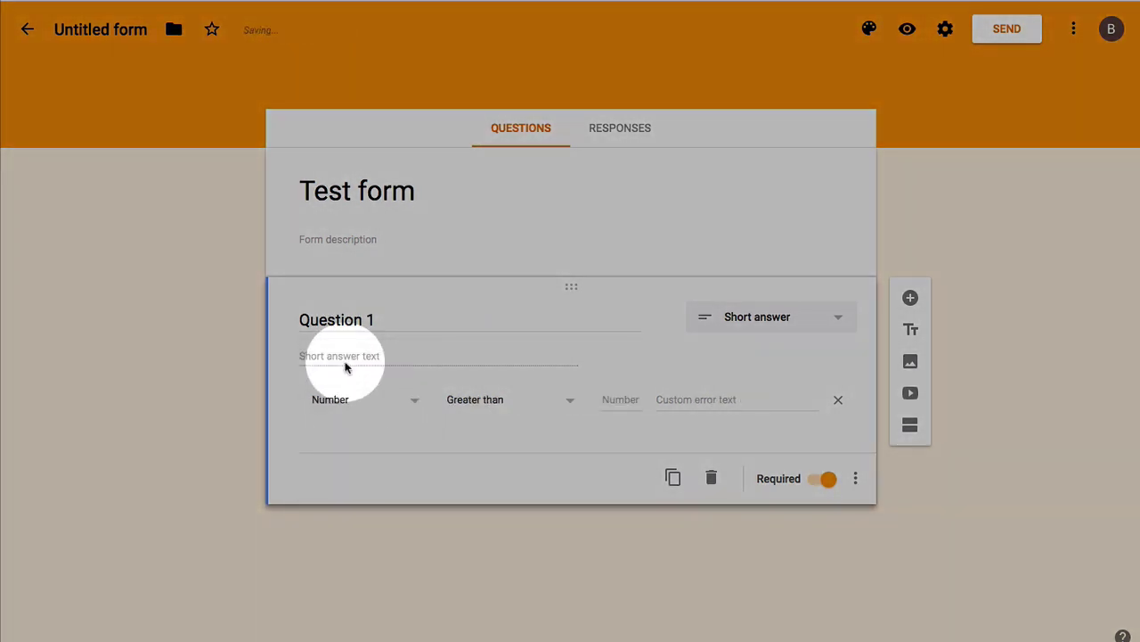
{"action": "left_click", "coordinate": [529, 412]}
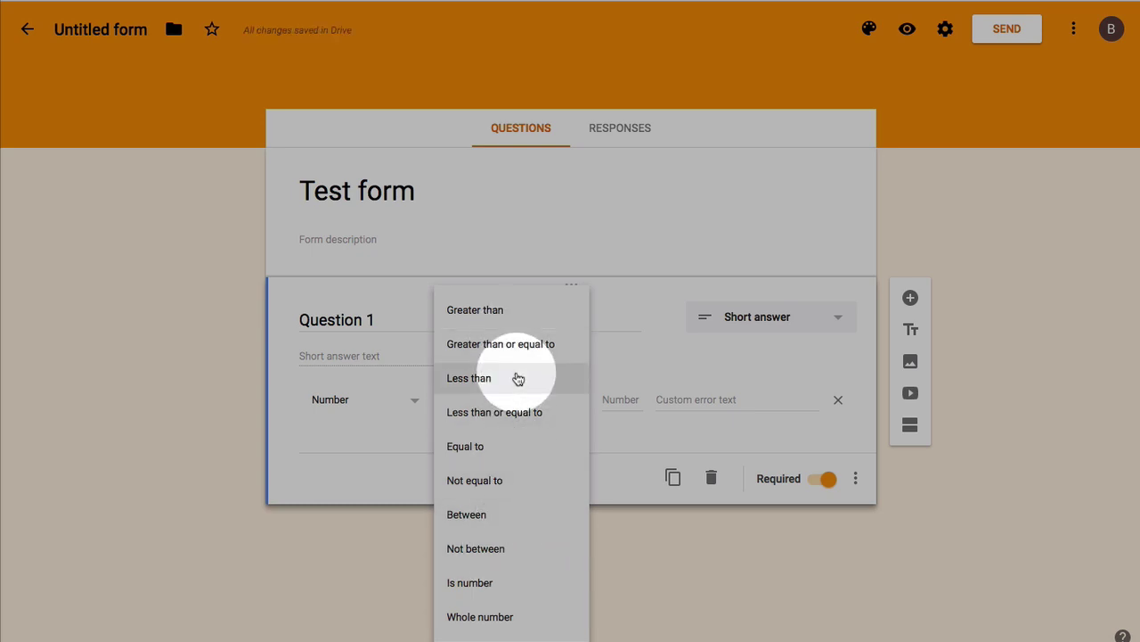
{"action": "left_click", "coordinate": [635, 414]}
{"action": "left_click", "coordinate": [629, 408]}
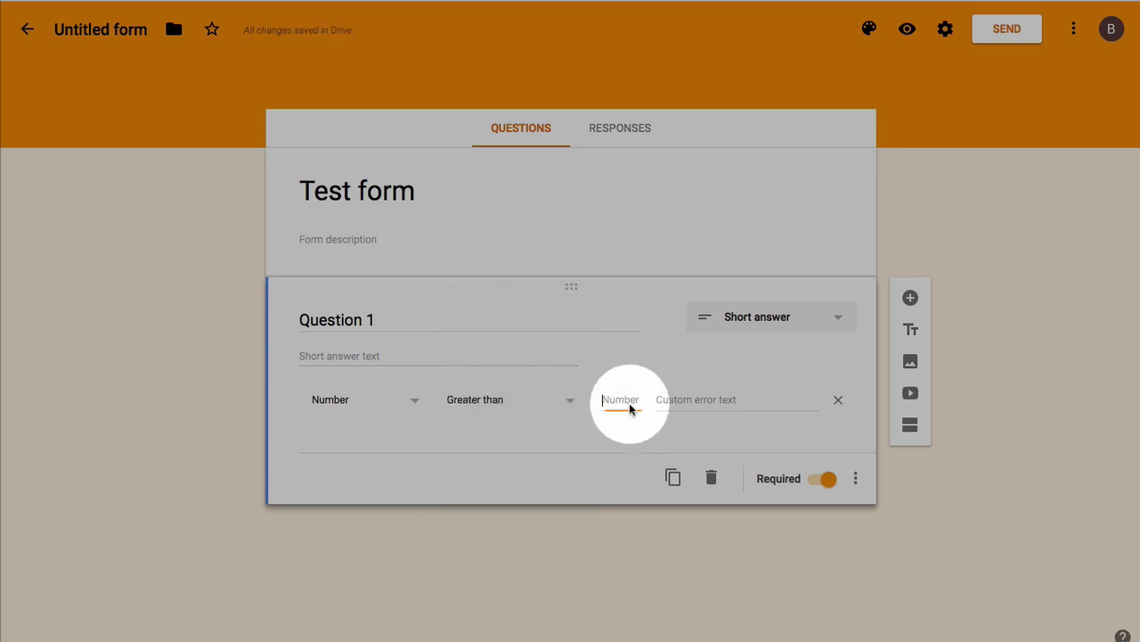
{"action": "type", "text": "10"}
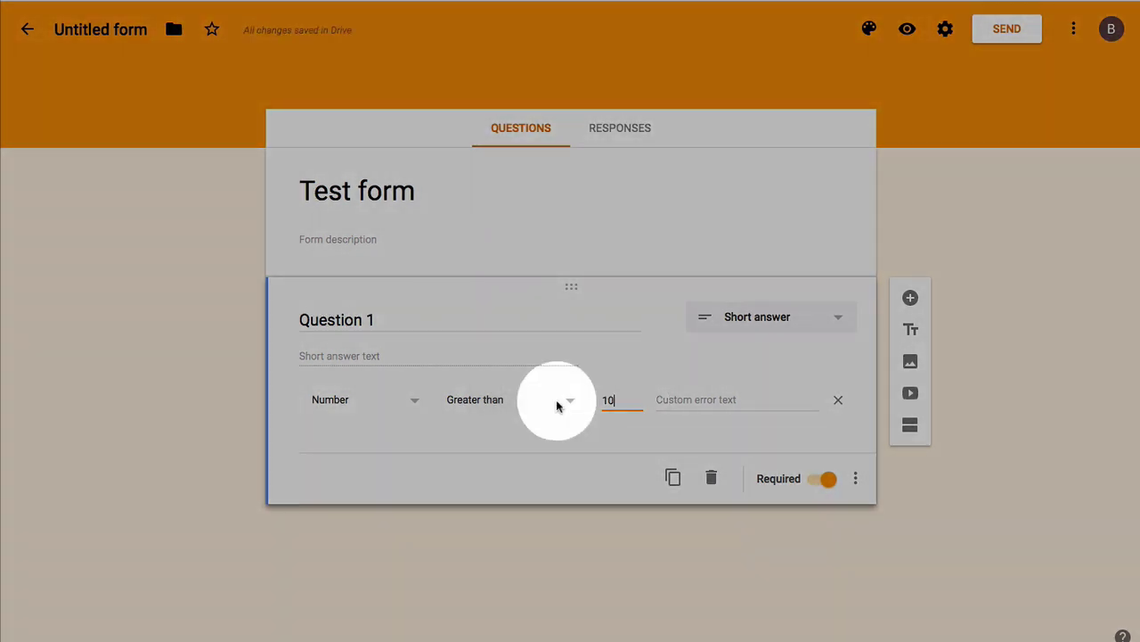
Step: Switch the condition to Less than, then Equal to 10, then delete the validation rule
{"action": "left_click", "coordinate": [558, 403]}
{"action": "left_click", "coordinate": [561, 389]}
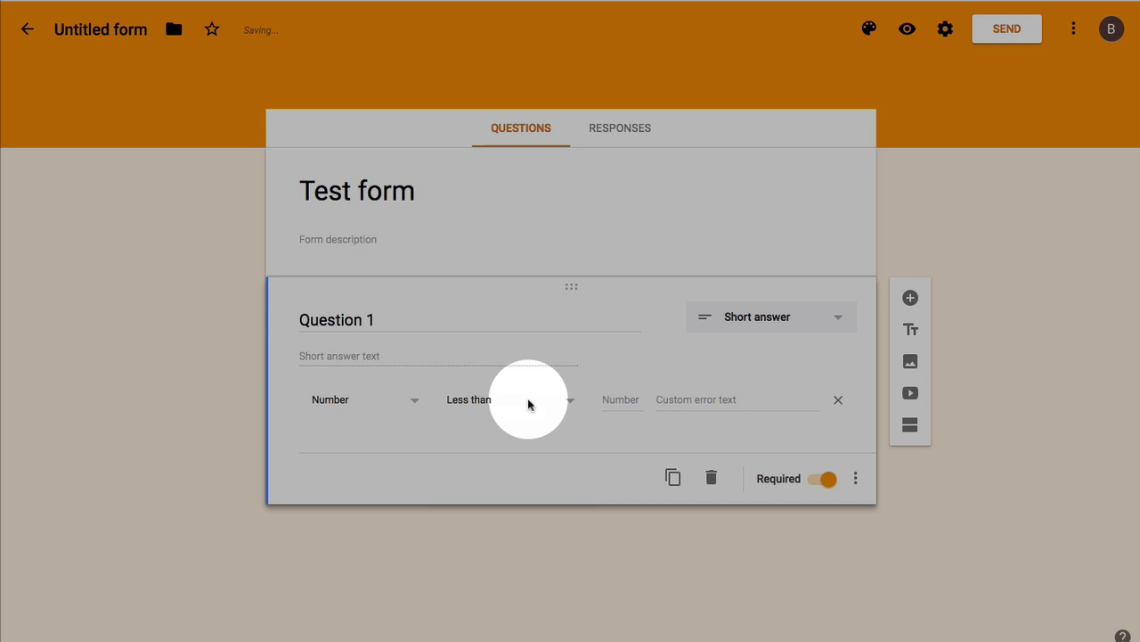
{"action": "left_click", "coordinate": [528, 404]}
{"action": "left_click", "coordinate": [523, 455]}
{"action": "left_click", "coordinate": [618, 402]}
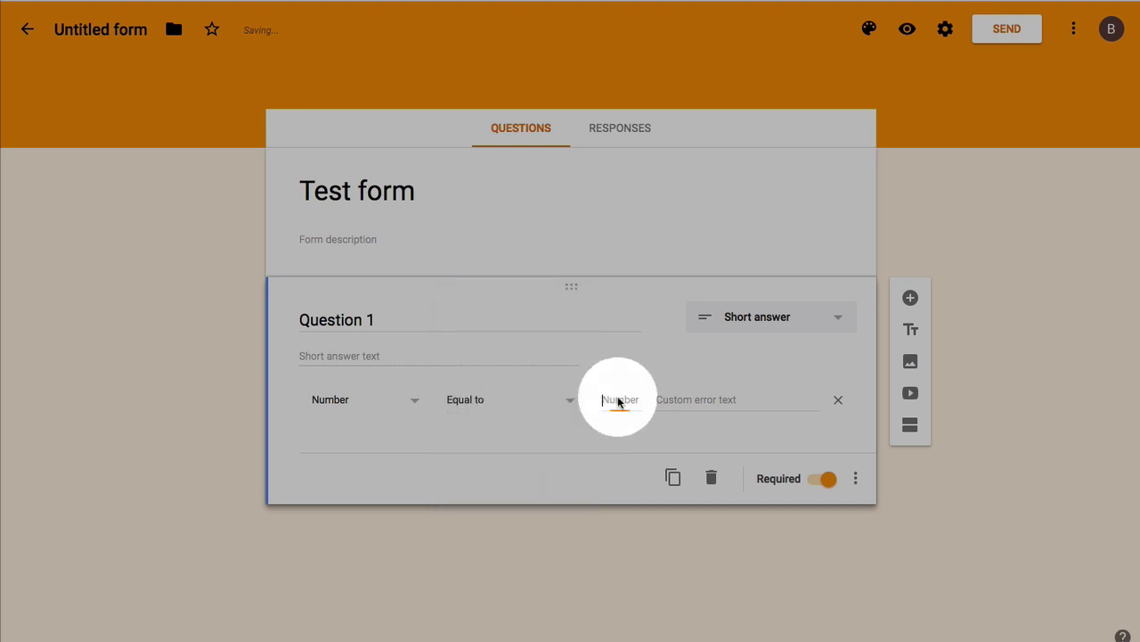
{"action": "type", "text": "10"}
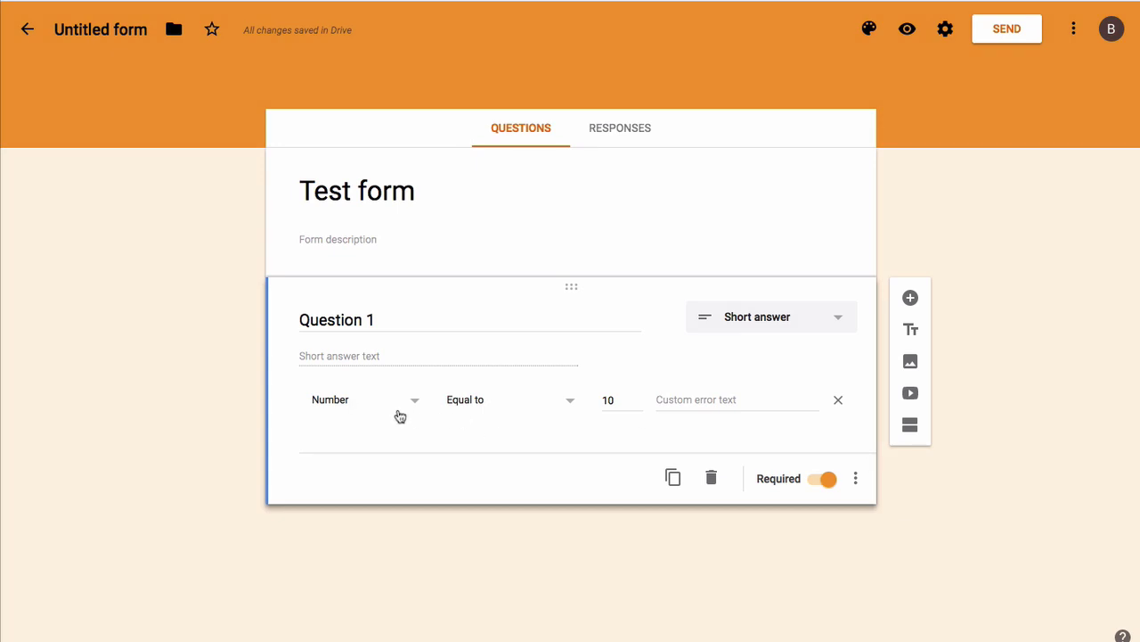
{"action": "left_click", "coordinate": [730, 403]}
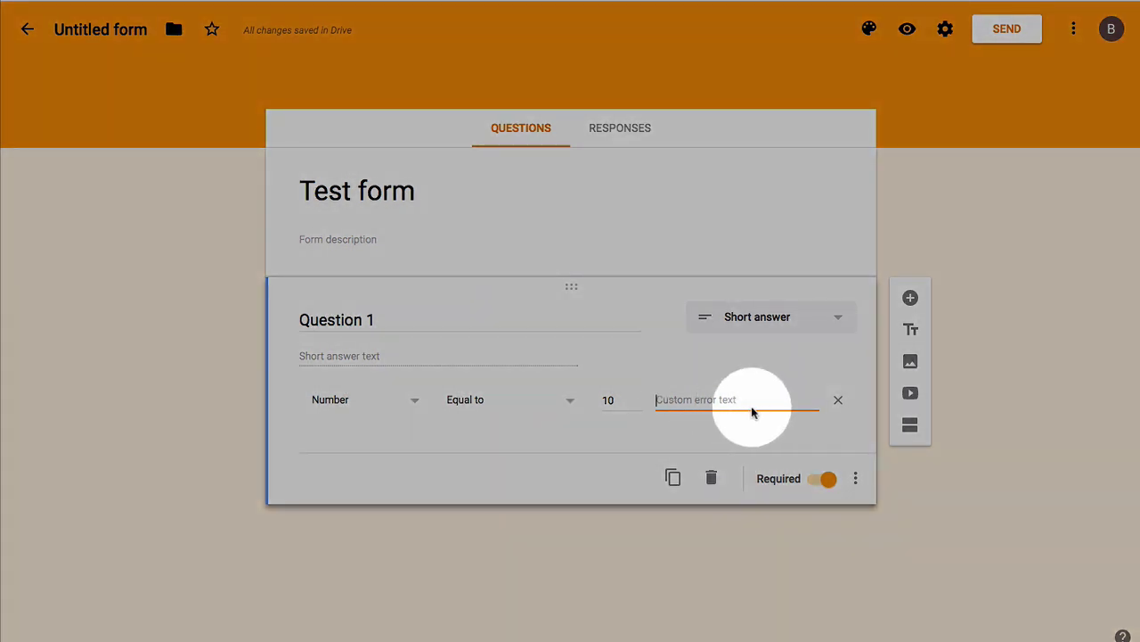
{"action": "left_click", "coordinate": [837, 399]}
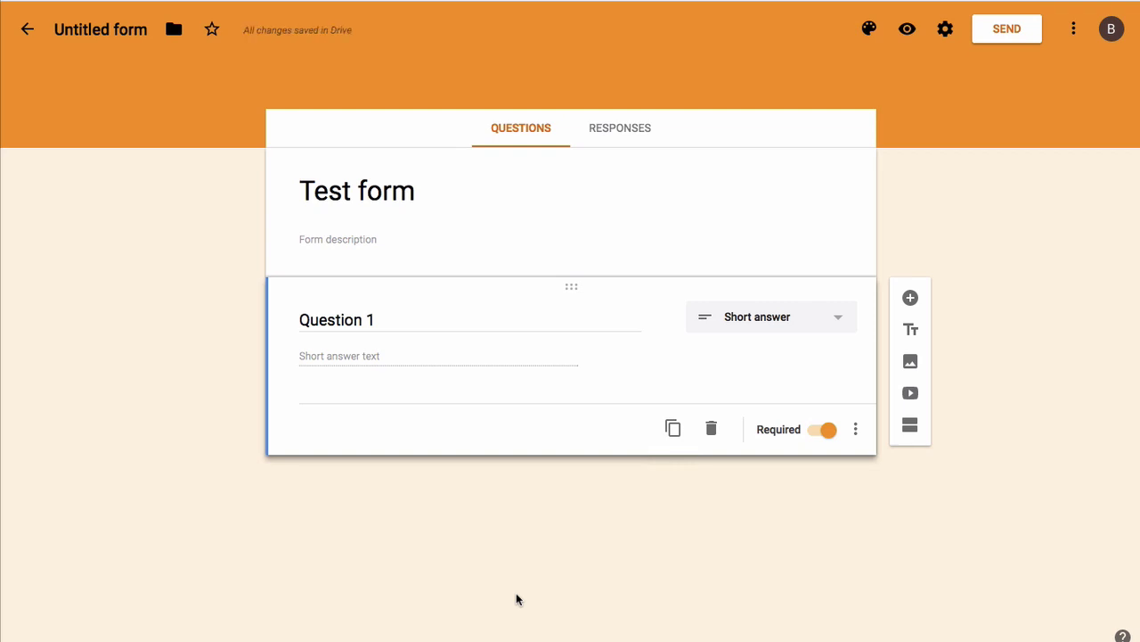
Step: Add Question 2 below Question 1 as a required Paragraph question
{"action": "left_click", "coordinate": [1007, 373]}
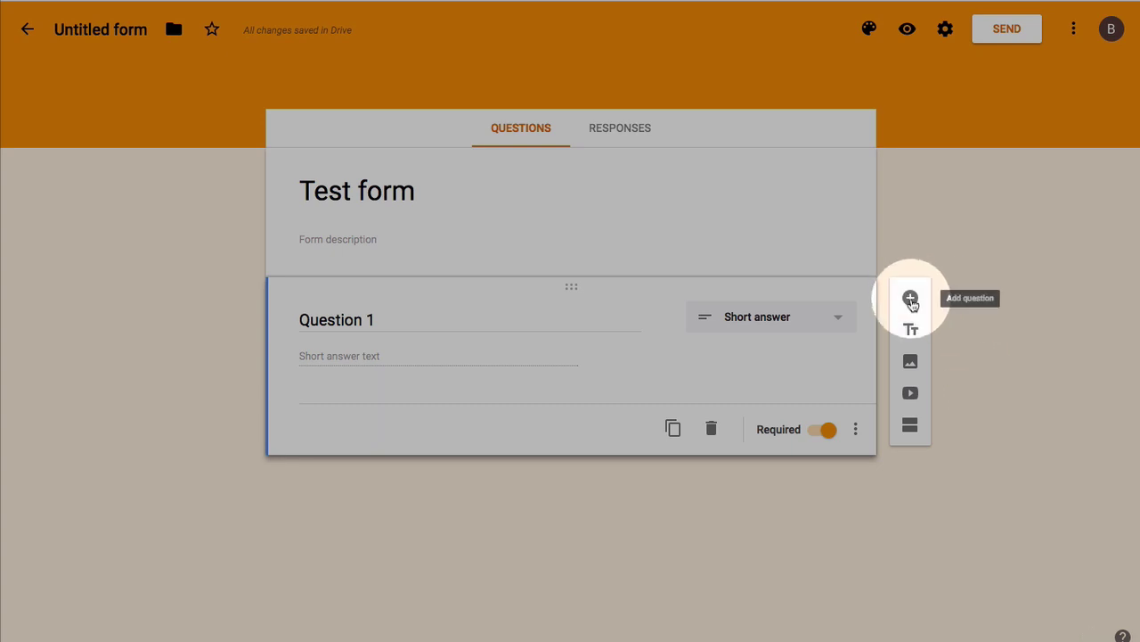
{"action": "left_click", "coordinate": [910, 299]}
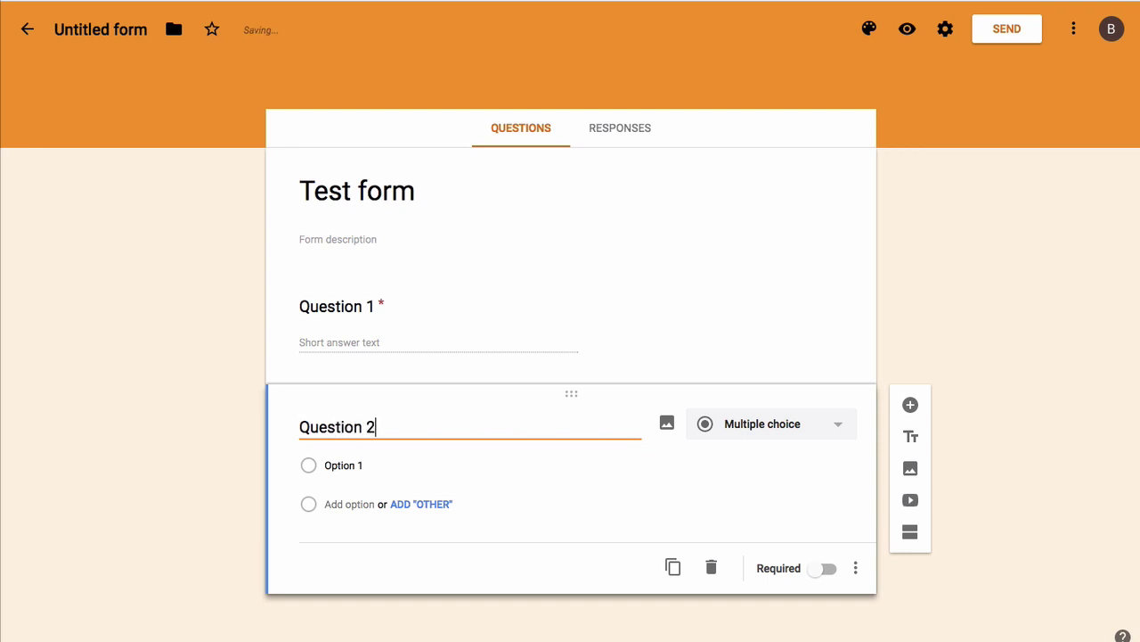
{"action": "left_click", "coordinate": [743, 423]}
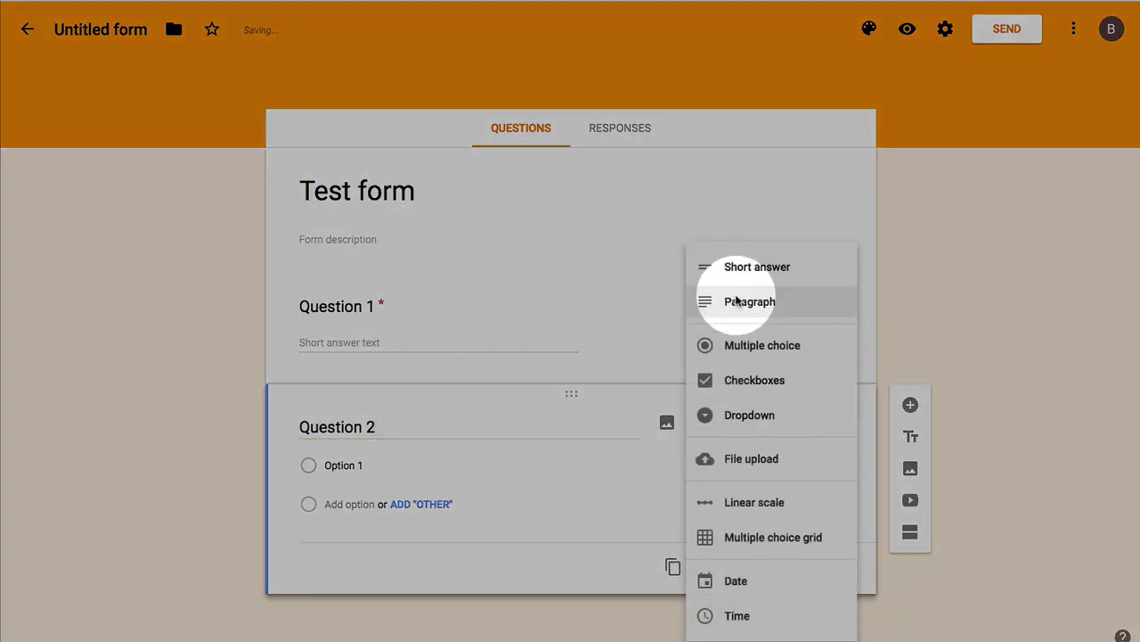
{"action": "left_click", "coordinate": [777, 309]}
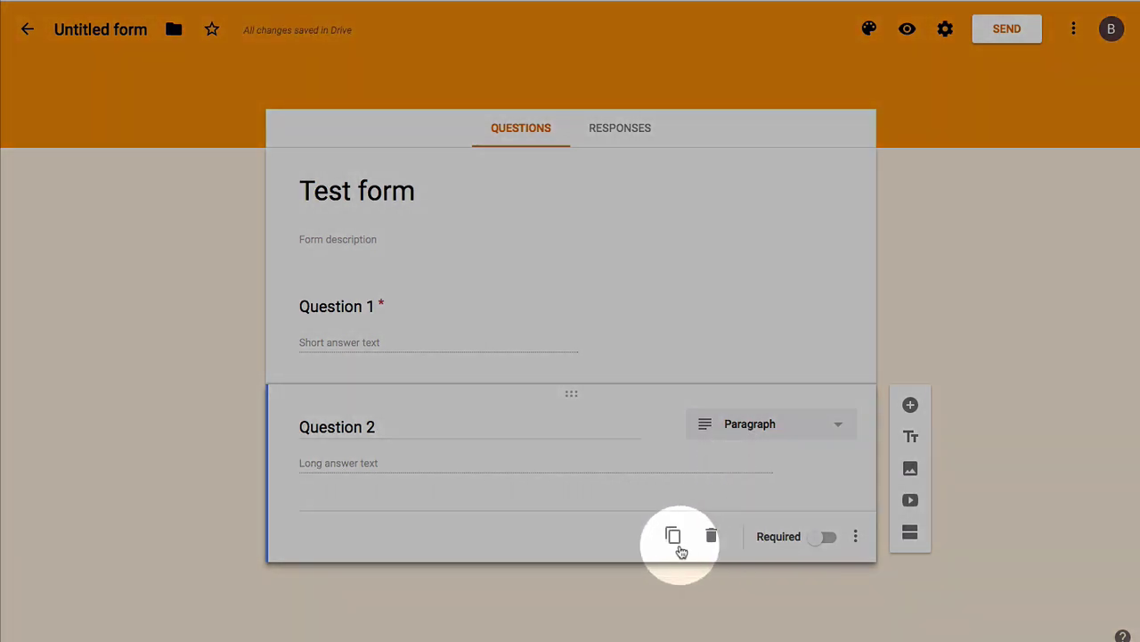
{"action": "left_click", "coordinate": [826, 545]}
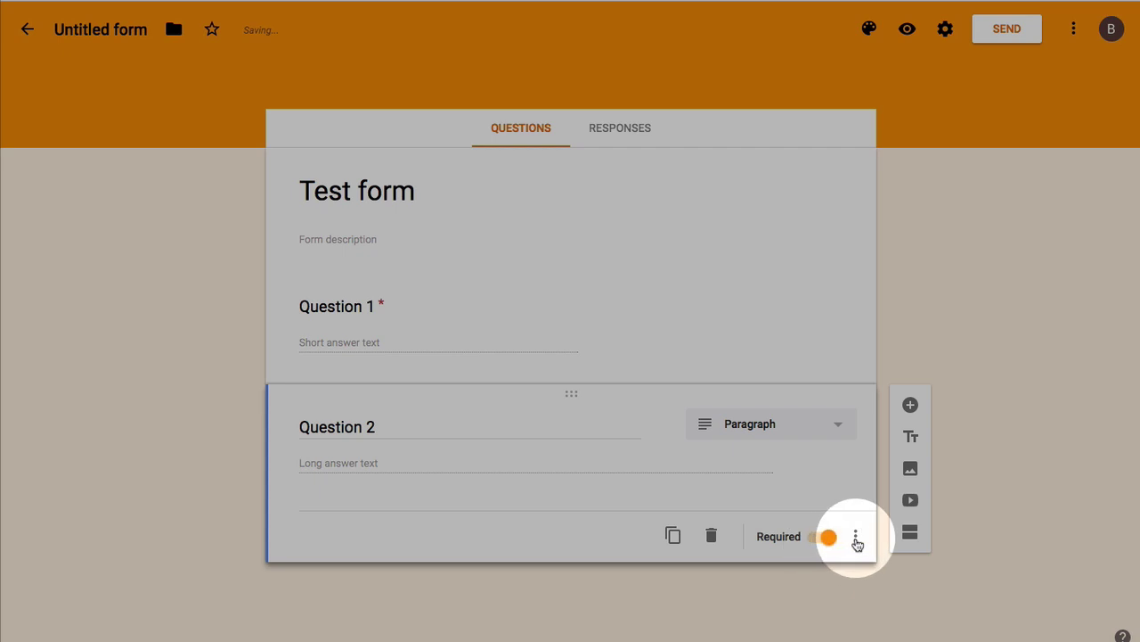
{"action": "left_click", "coordinate": [856, 537]}
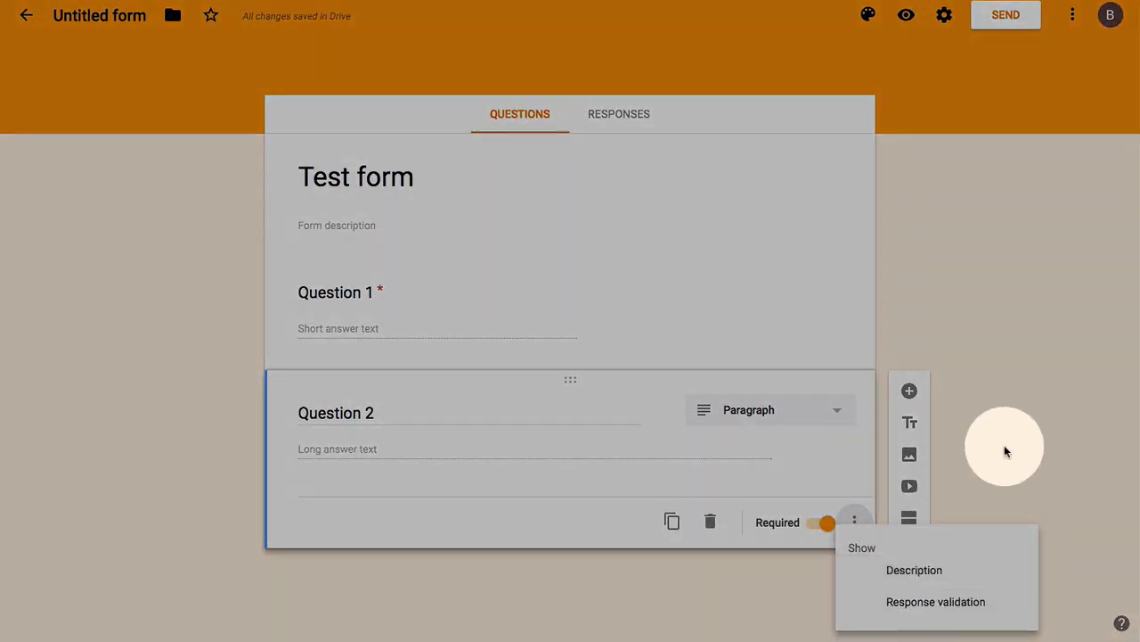
{"action": "left_click", "coordinate": [1004, 451]}
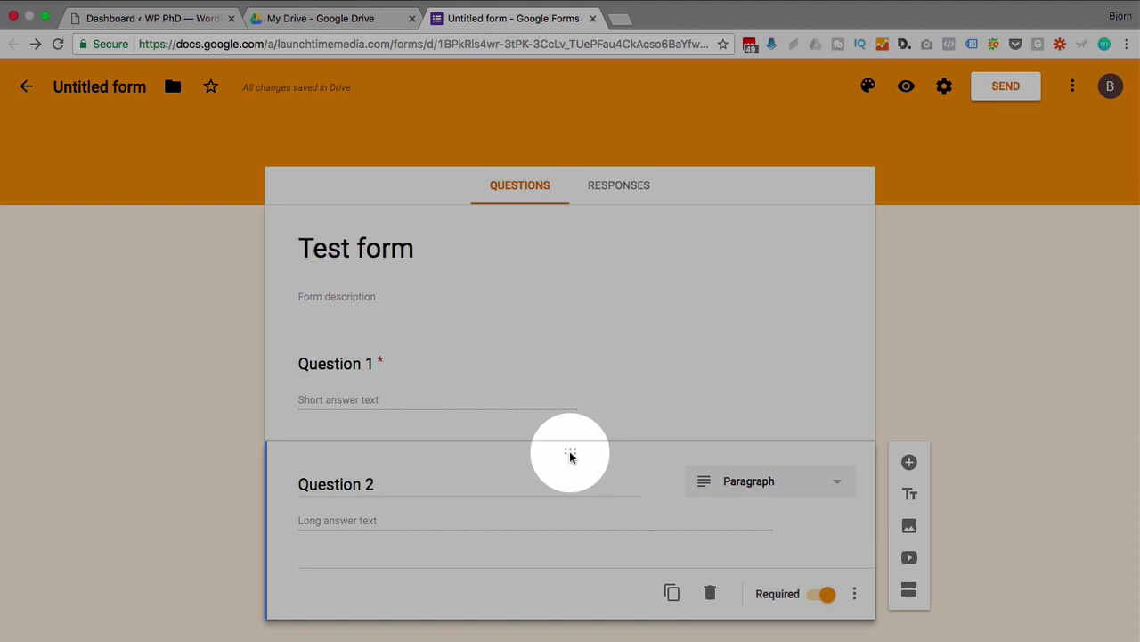
{"action": "left_click_drag", "start_coordinate": [571, 454], "coordinate": [564, 540]}
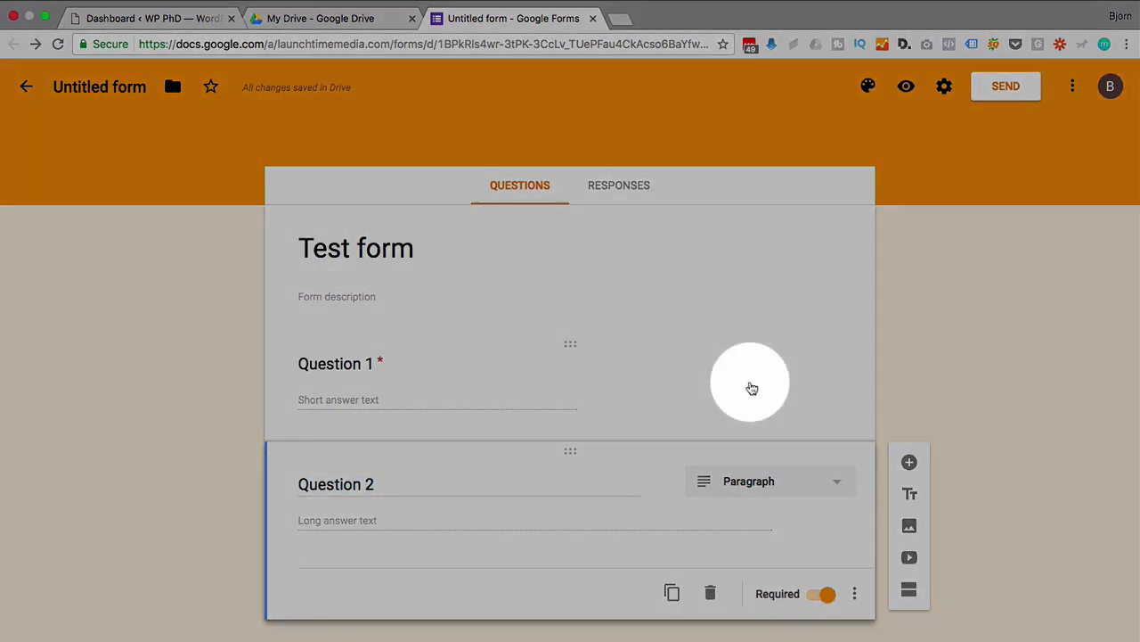
{"action": "left_click", "coordinate": [749, 386]}
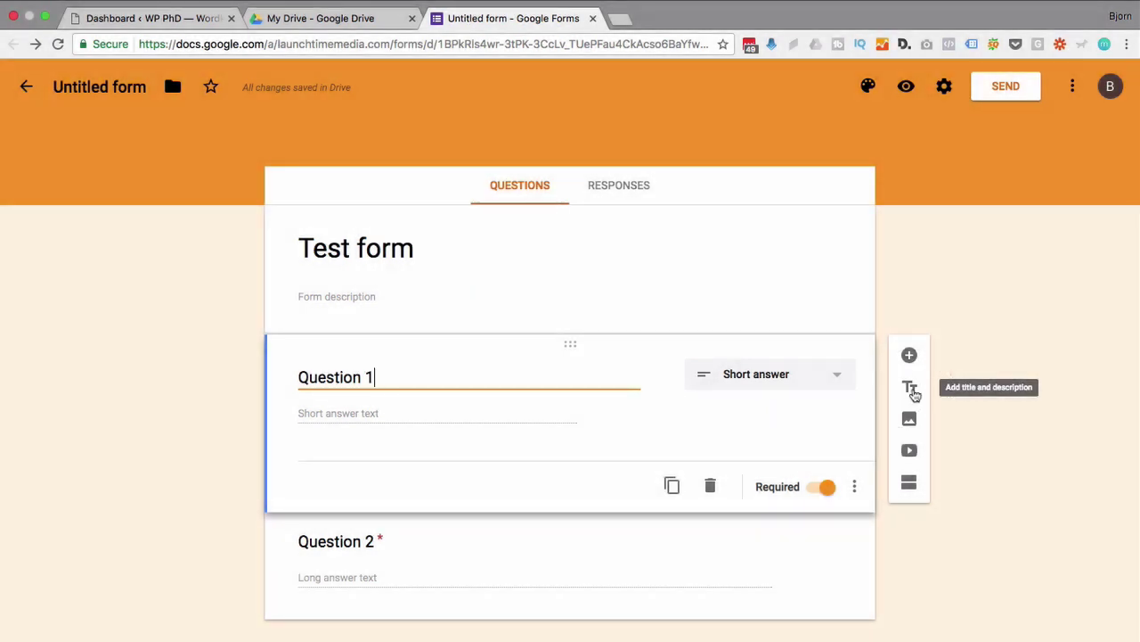
{"action": "left_click", "coordinate": [911, 389]}
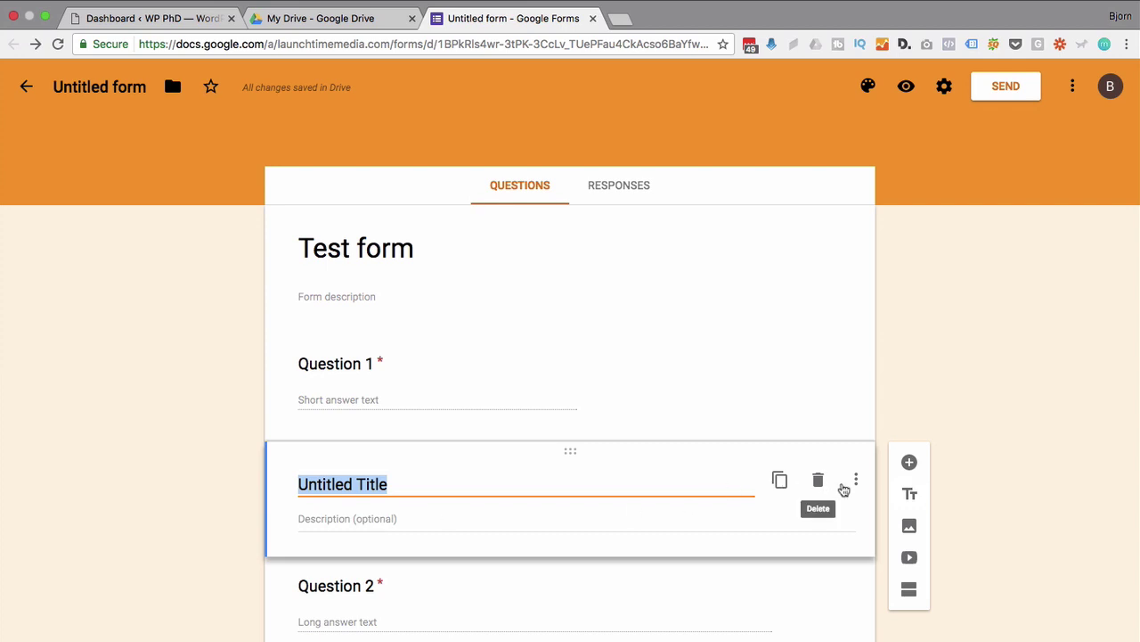
{"action": "left_click", "coordinate": [857, 480]}
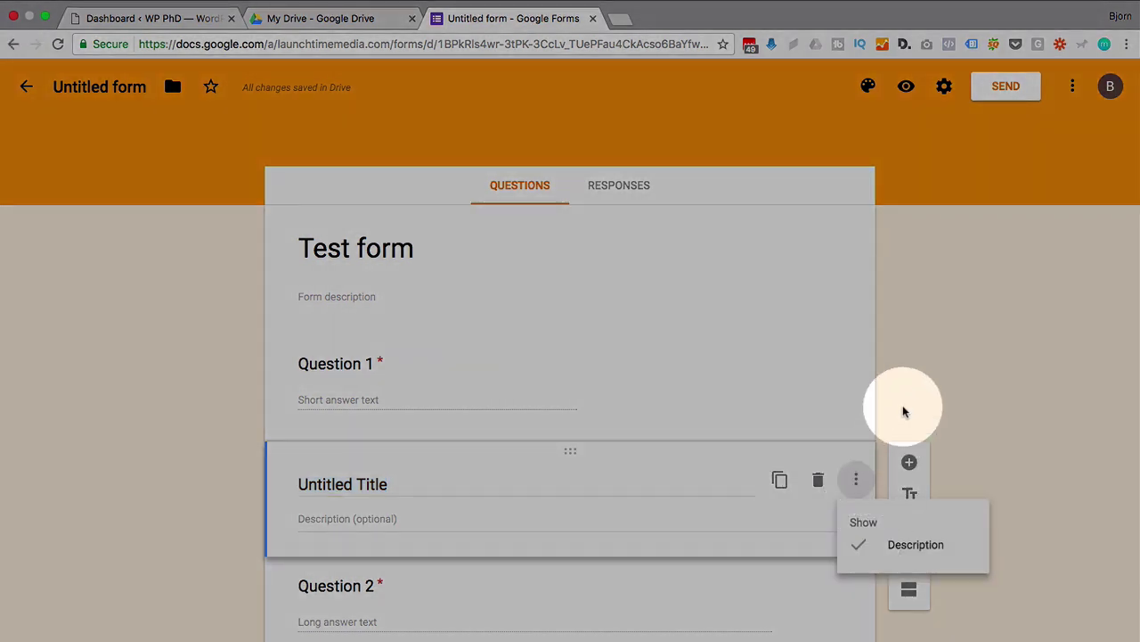
{"action": "left_click", "coordinate": [819, 482]}
{"action": "left_click", "coordinate": [819, 482]}
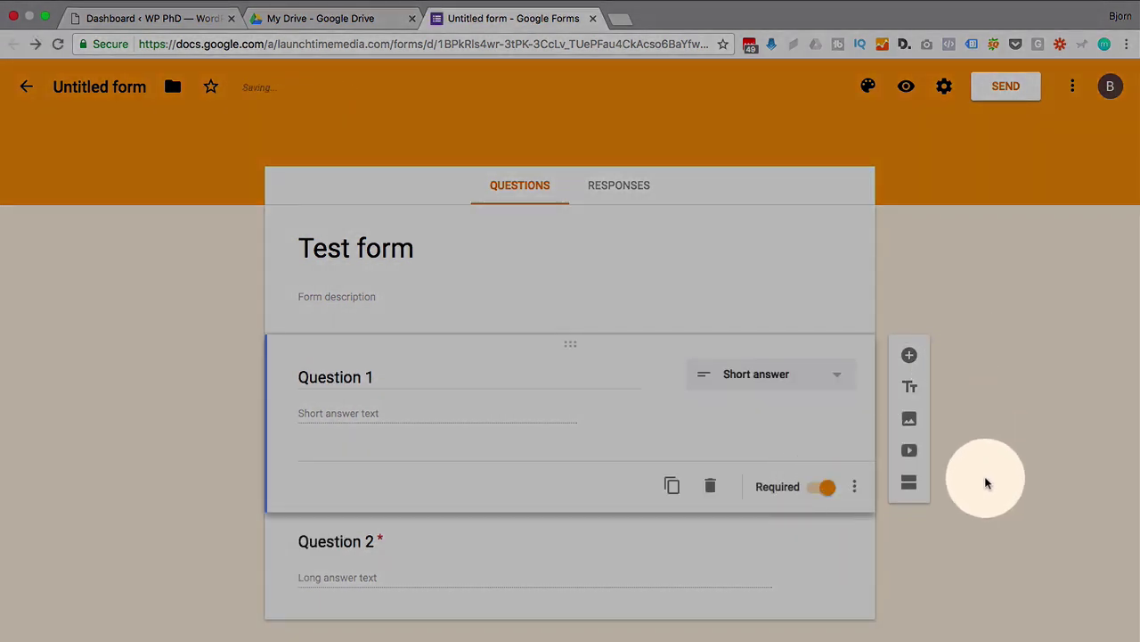
Step: Insert section breaks after Question 1 and Question 2, then add a blank question in section 3
{"action": "left_click", "coordinate": [909, 486]}
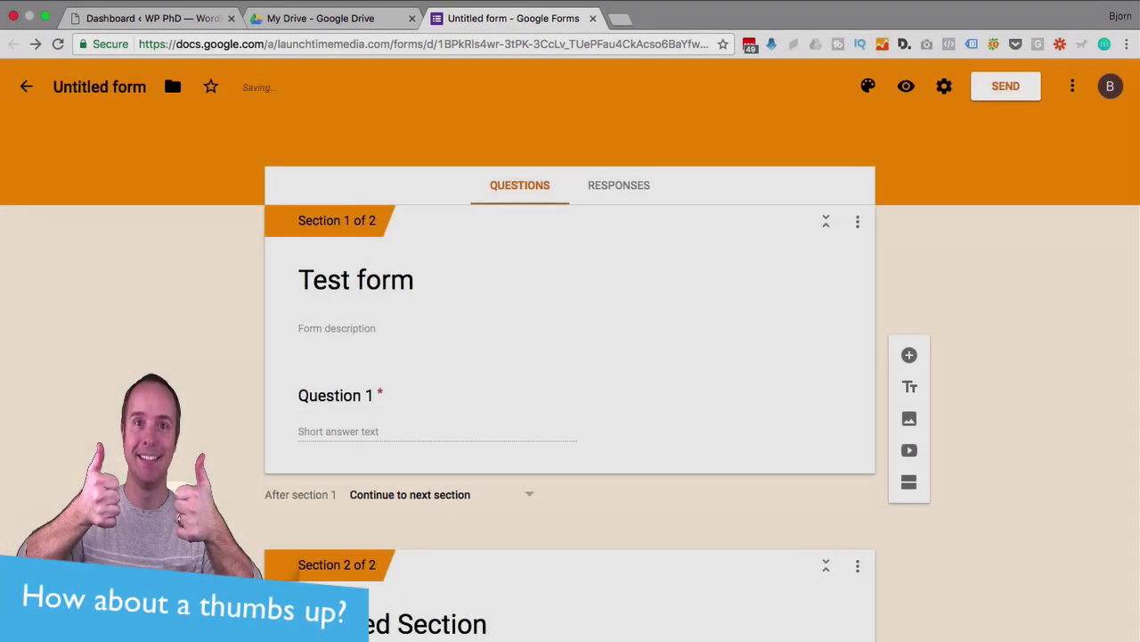
{"action": "scroll", "coordinate": [400, 270], "scroll_direction": "up", "scroll_amount": 3}
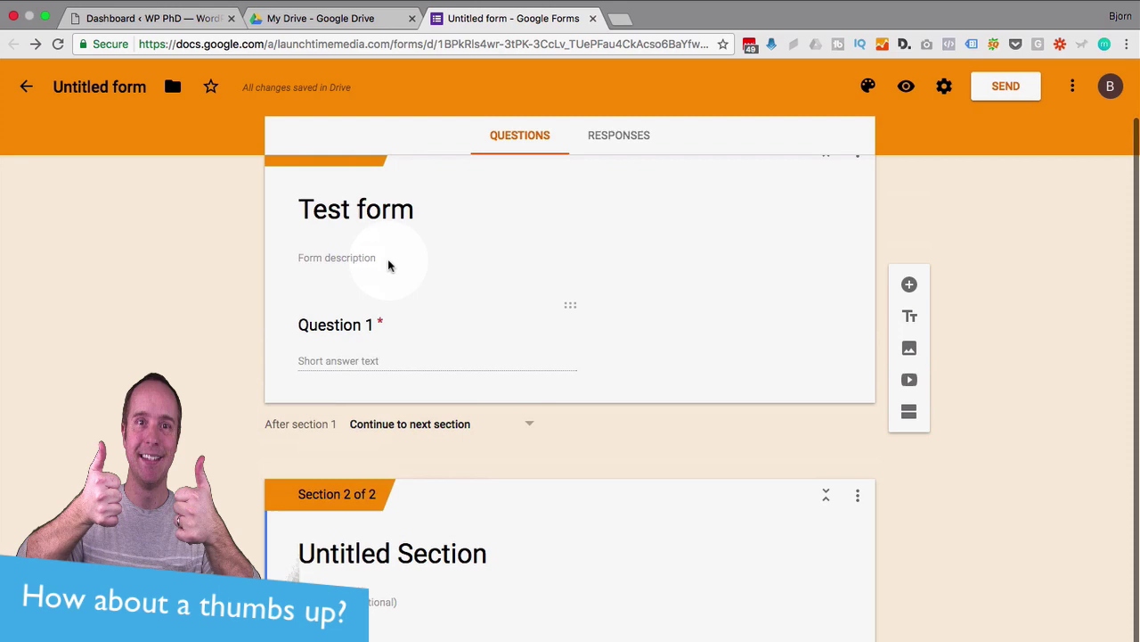
{"action": "scroll", "coordinate": [187, 411], "scroll_direction": "down", "scroll_amount": 3}
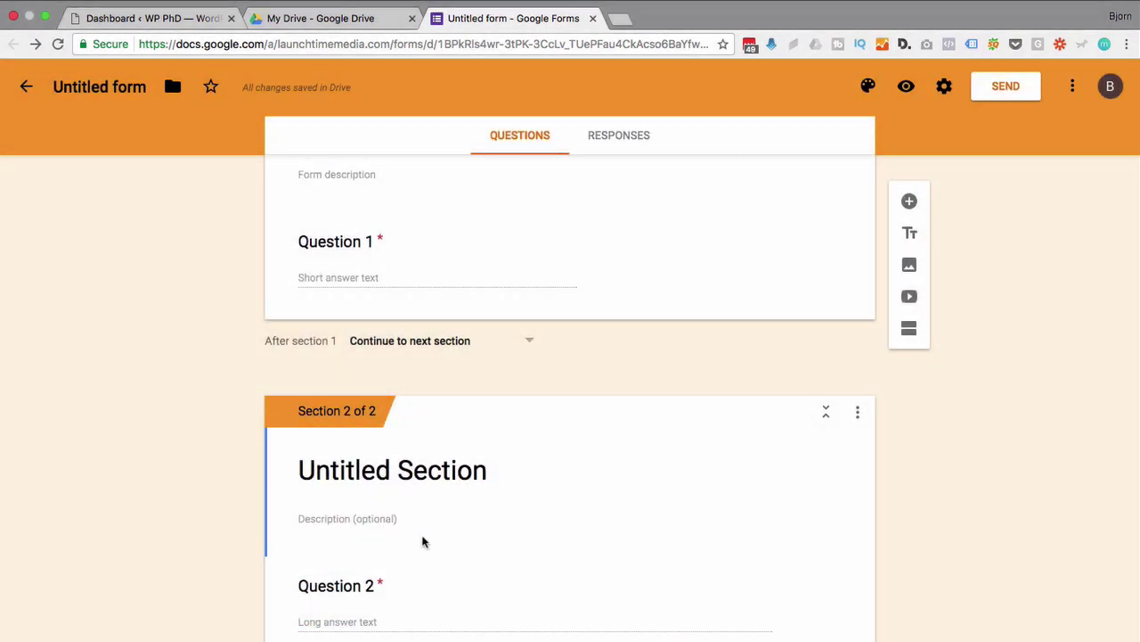
{"action": "left_click", "coordinate": [780, 626]}
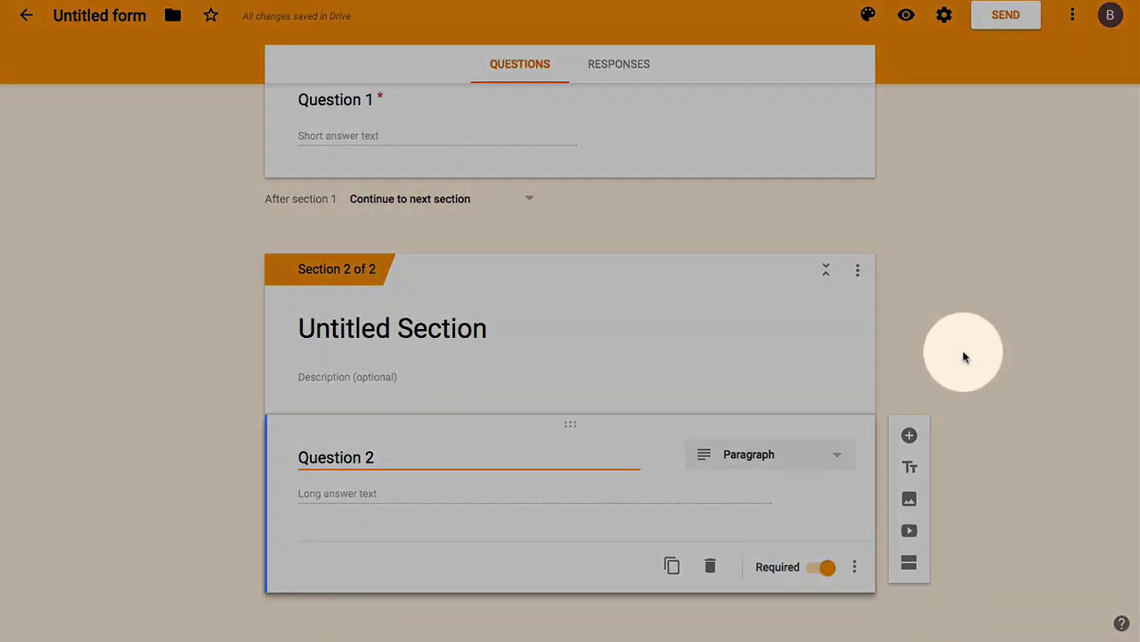
{"action": "left_click", "coordinate": [909, 566]}
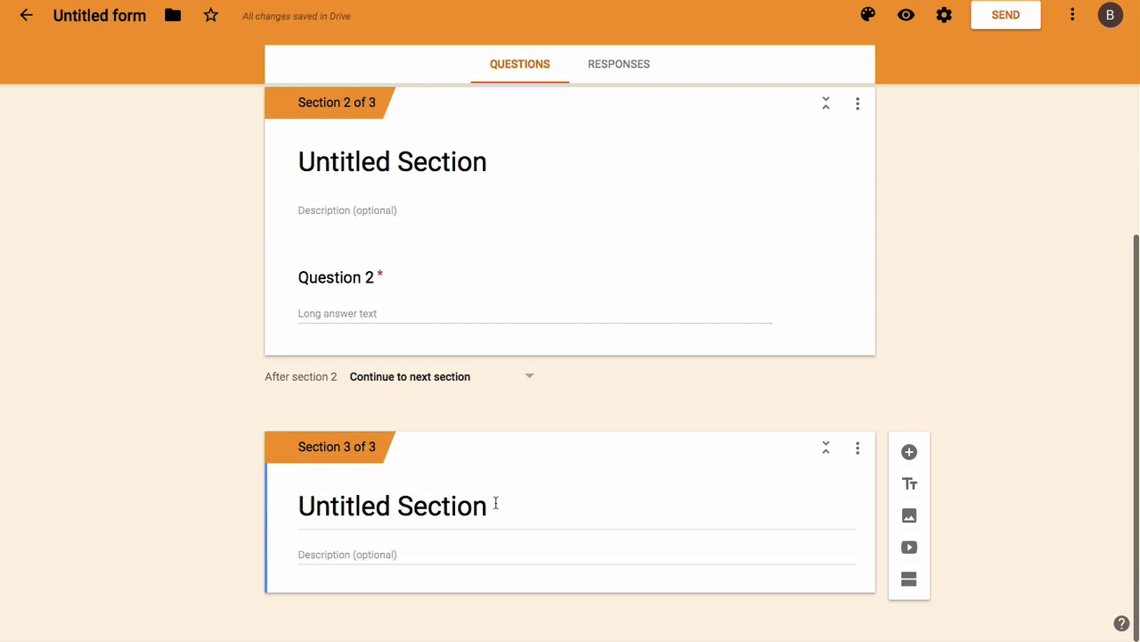
{"action": "left_click", "coordinate": [477, 521]}
{"action": "left_click", "coordinate": [861, 560]}
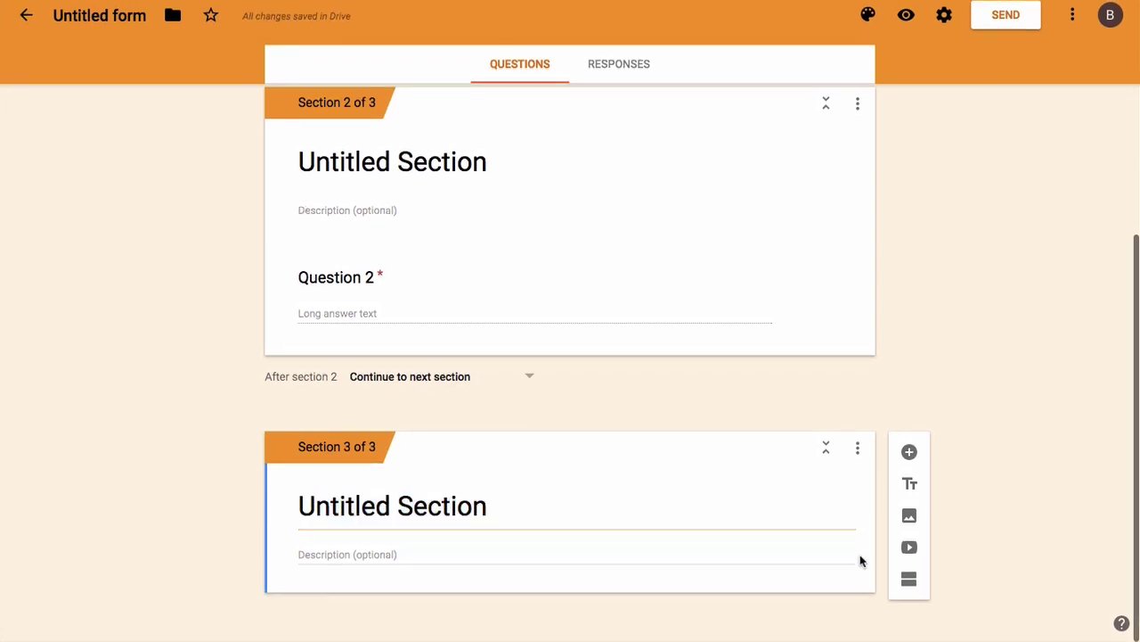
{"action": "left_click", "coordinate": [909, 454]}
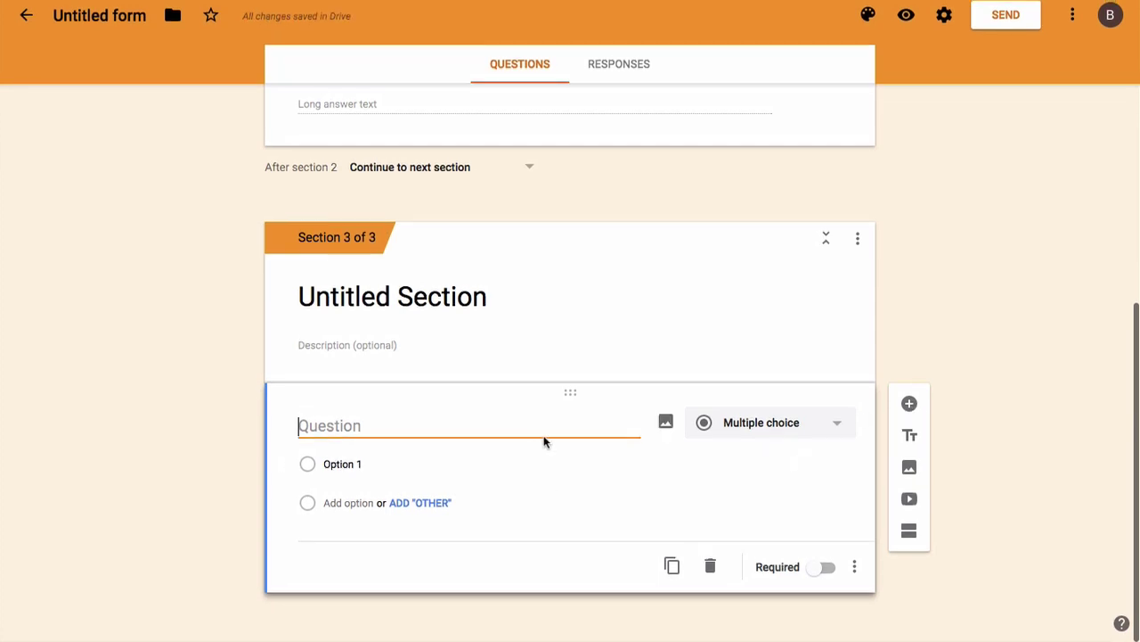
Step: Title the section 3 question 'Question 3' and keep it Multiple choice
{"action": "type", "text": "Question 3"}
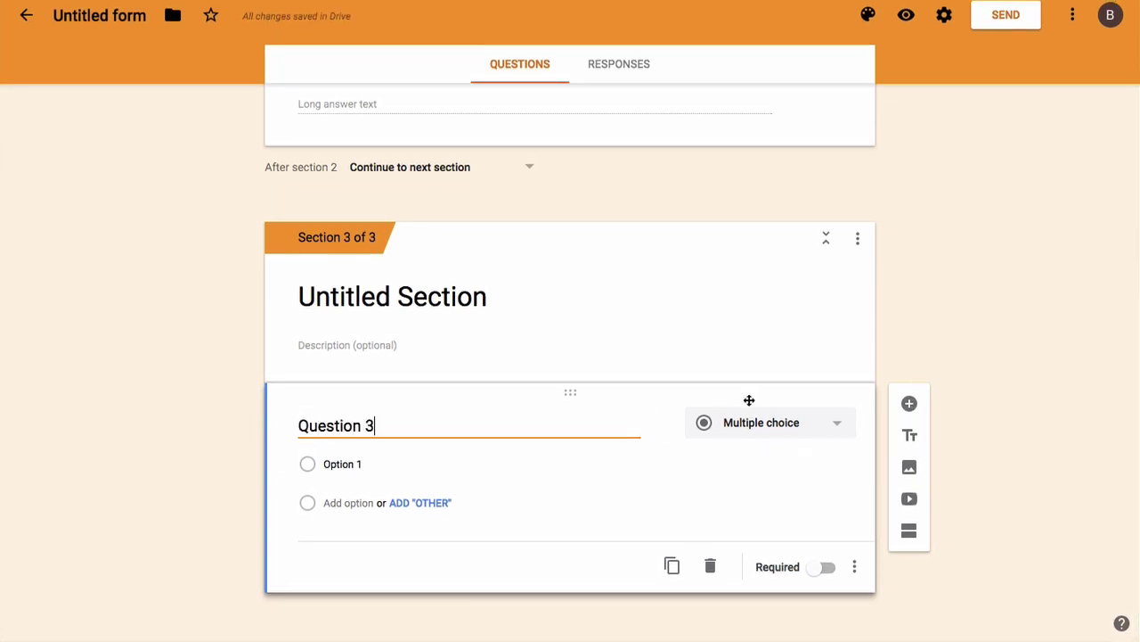
{"action": "left_click", "coordinate": [838, 423]}
{"action": "left_click", "coordinate": [838, 423]}
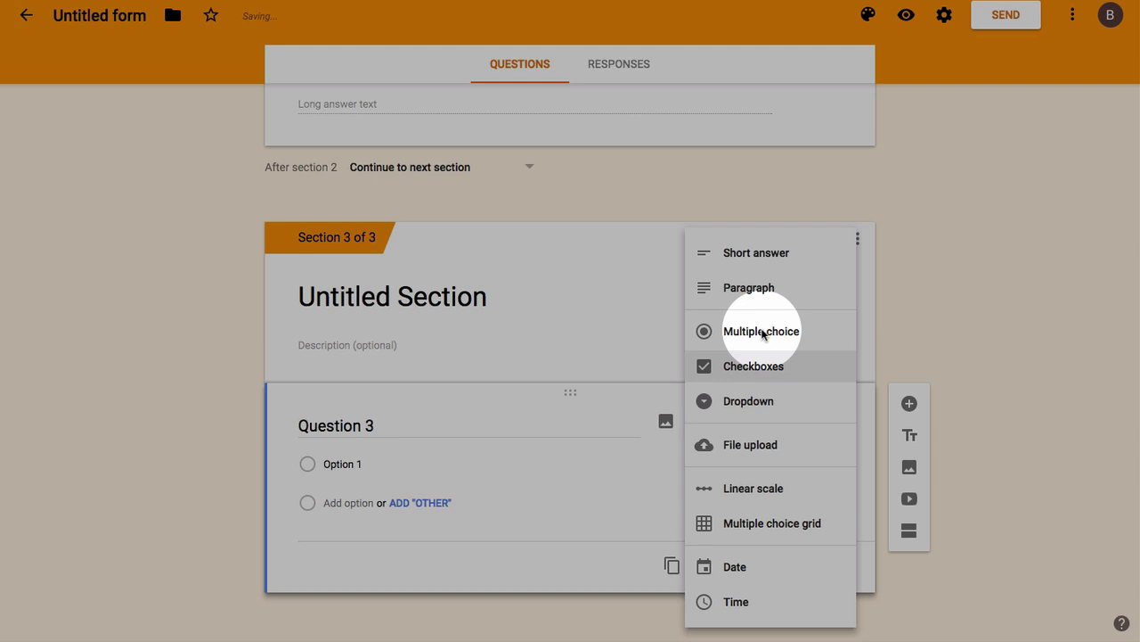
{"action": "left_click", "coordinate": [713, 332]}
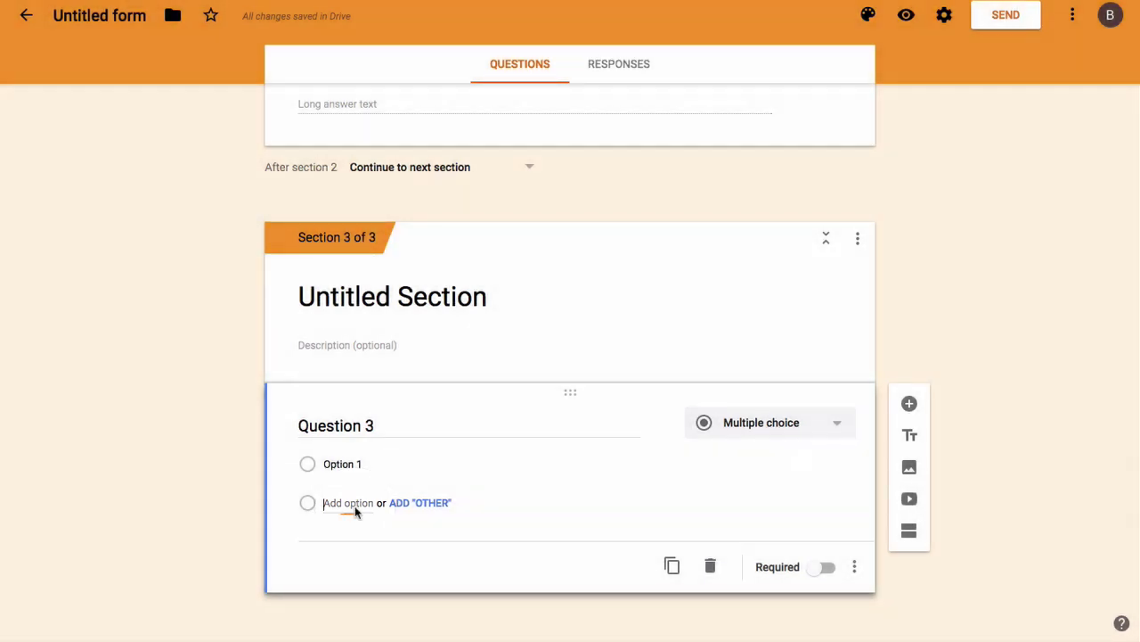
Step: Add Options 2–4 and an Other choice, then drag Option 4 above Option 3
{"action": "left_click", "coordinate": [355, 505]}
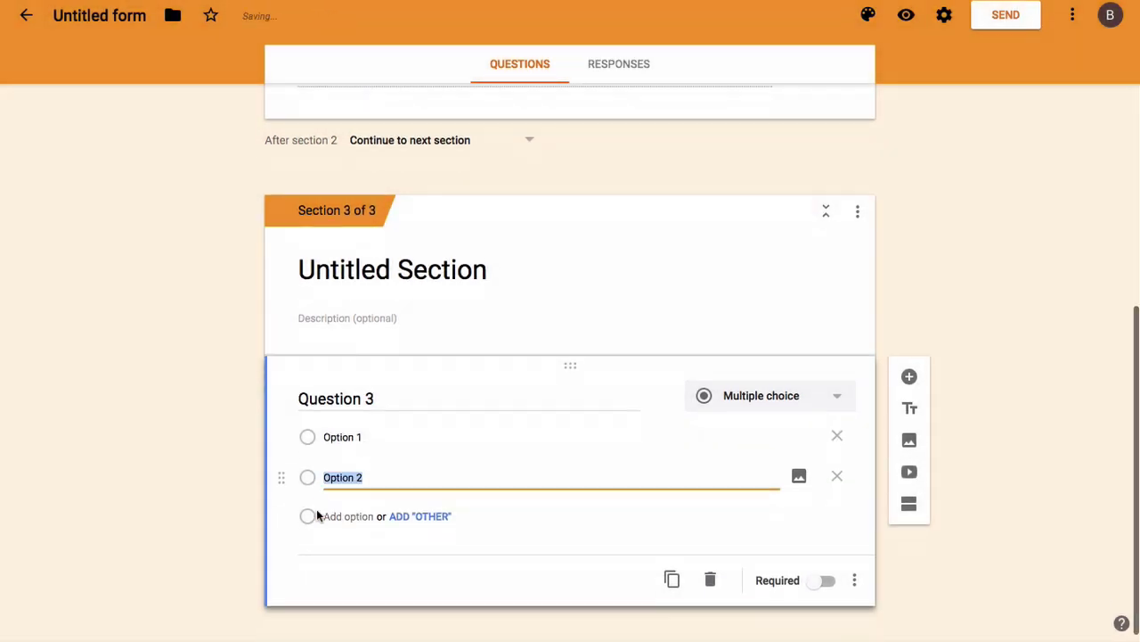
{"action": "left_click", "coordinate": [338, 503]}
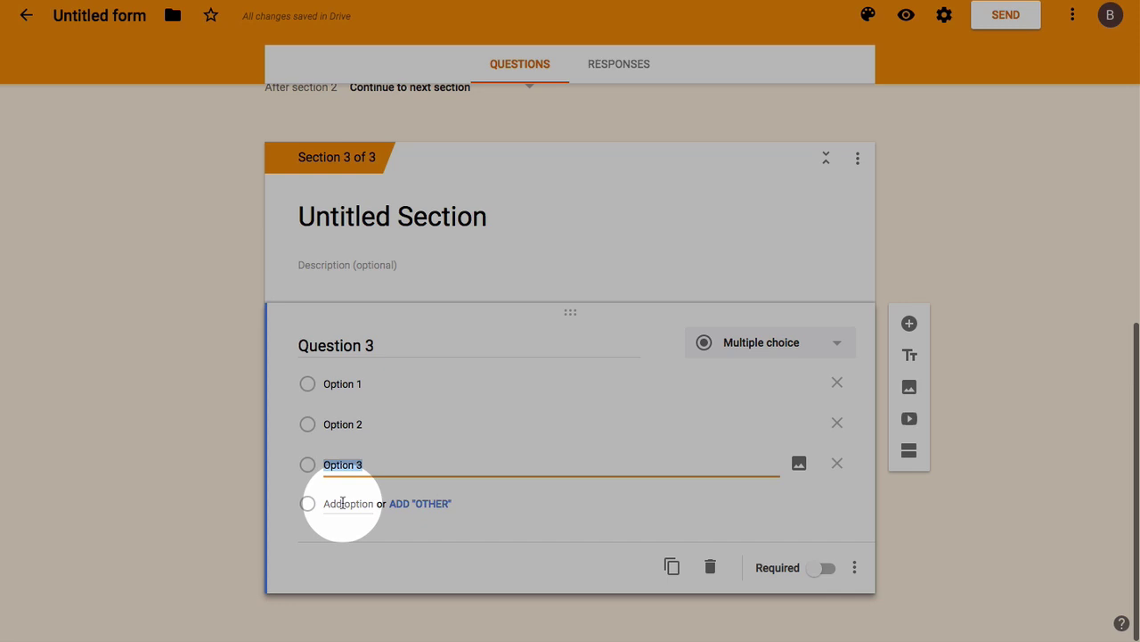
{"action": "left_click", "coordinate": [339, 504]}
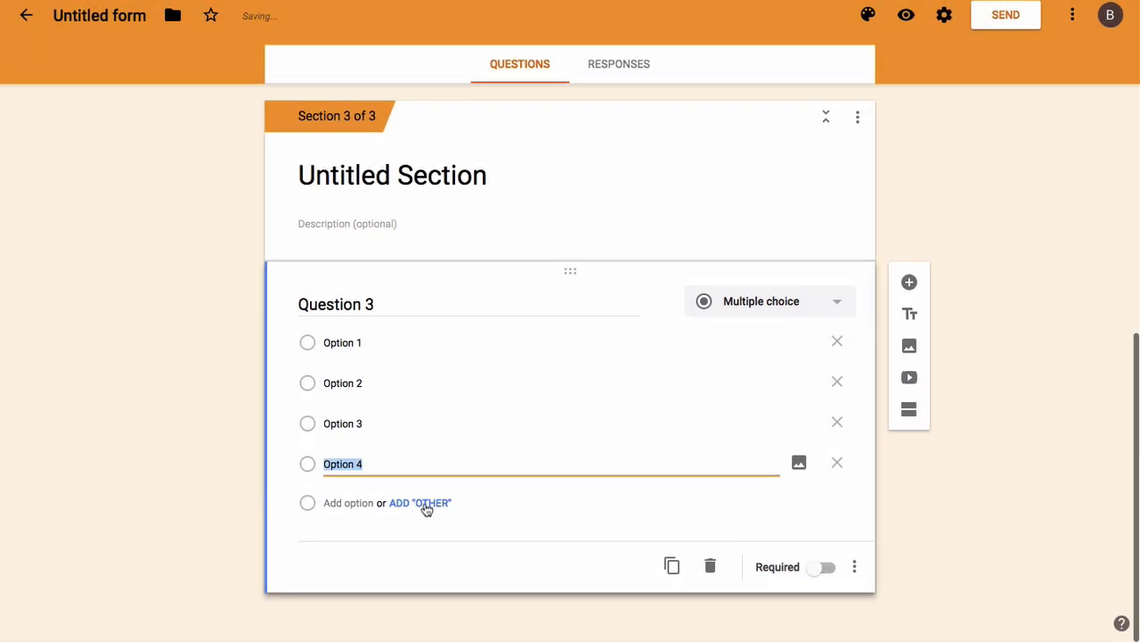
{"action": "left_click", "coordinate": [419, 505]}
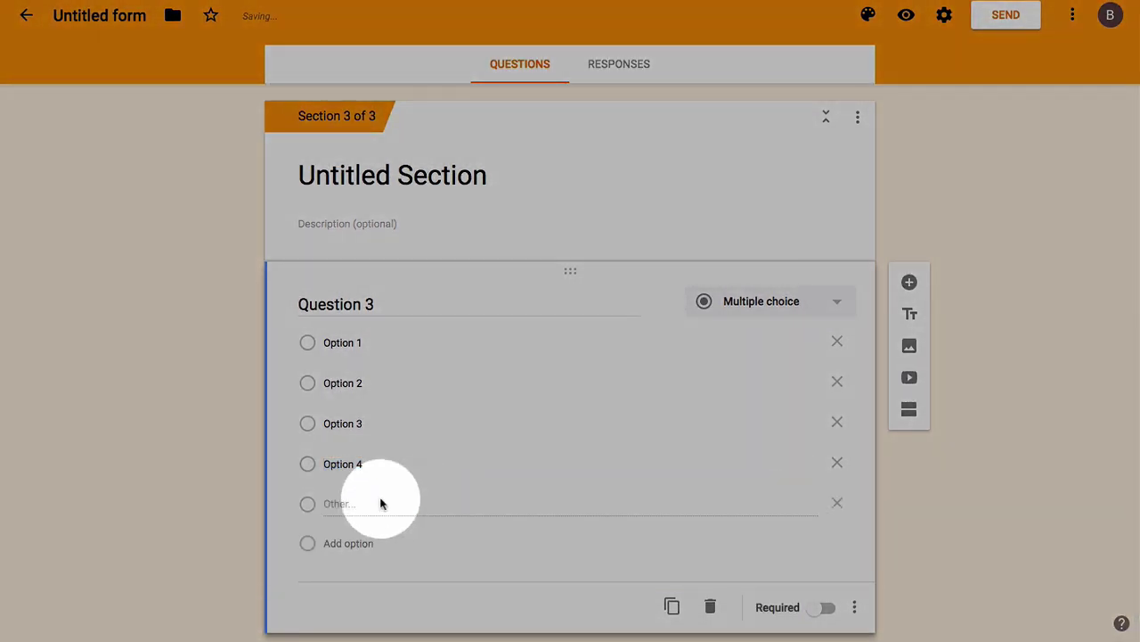
{"action": "mouse_move", "coordinate": [282, 464]}
{"action": "left_mouse_down"}
{"action": "mouse_move", "coordinate": [282, 415]}
{"action": "mouse_move", "coordinate": [280, 472]}
{"action": "left_mouse_up"}
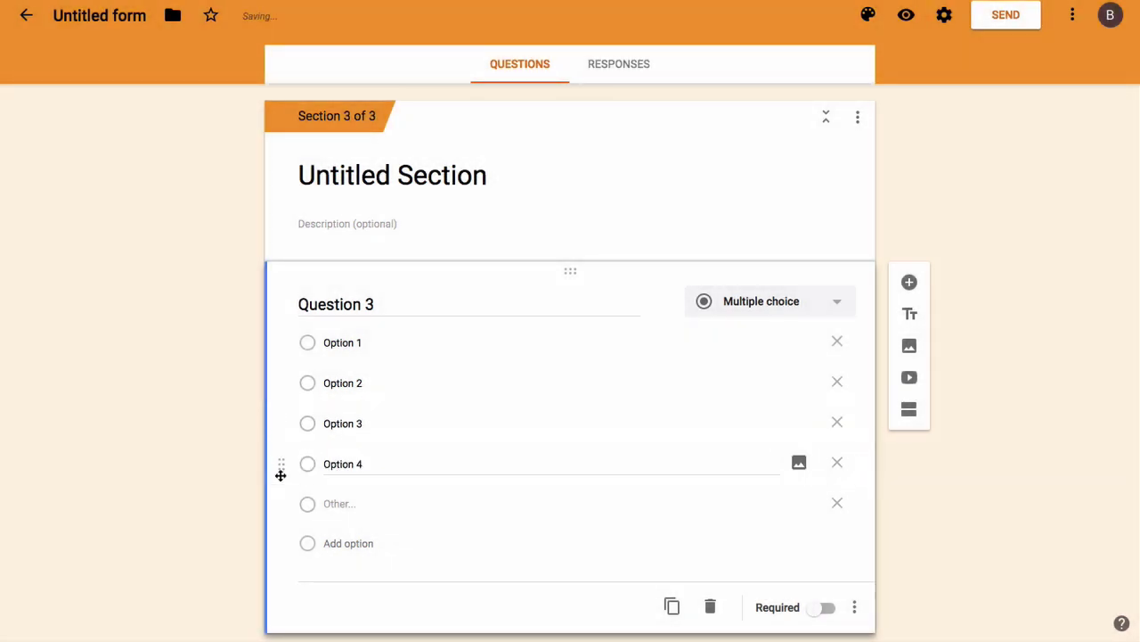
{"action": "scroll", "coordinate": [929, 503], "scroll_direction": "down", "scroll_amount": 1}
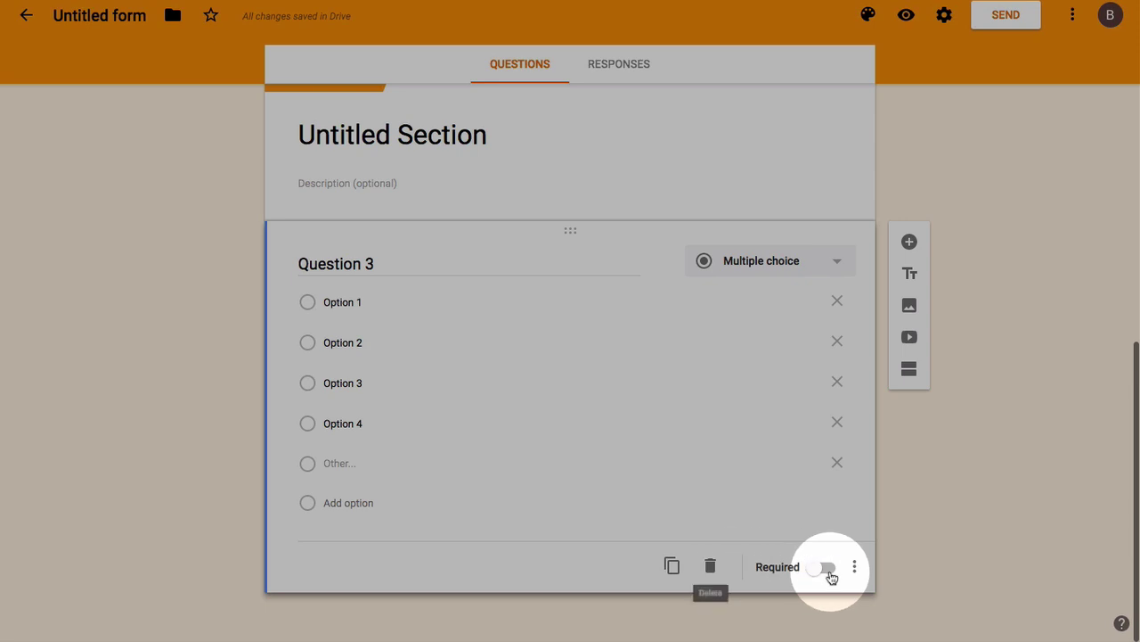
Step: Make Question 3 required and route Option 1 to section 1 and Option 4 to section 2
{"action": "left_click", "coordinate": [825, 569]}
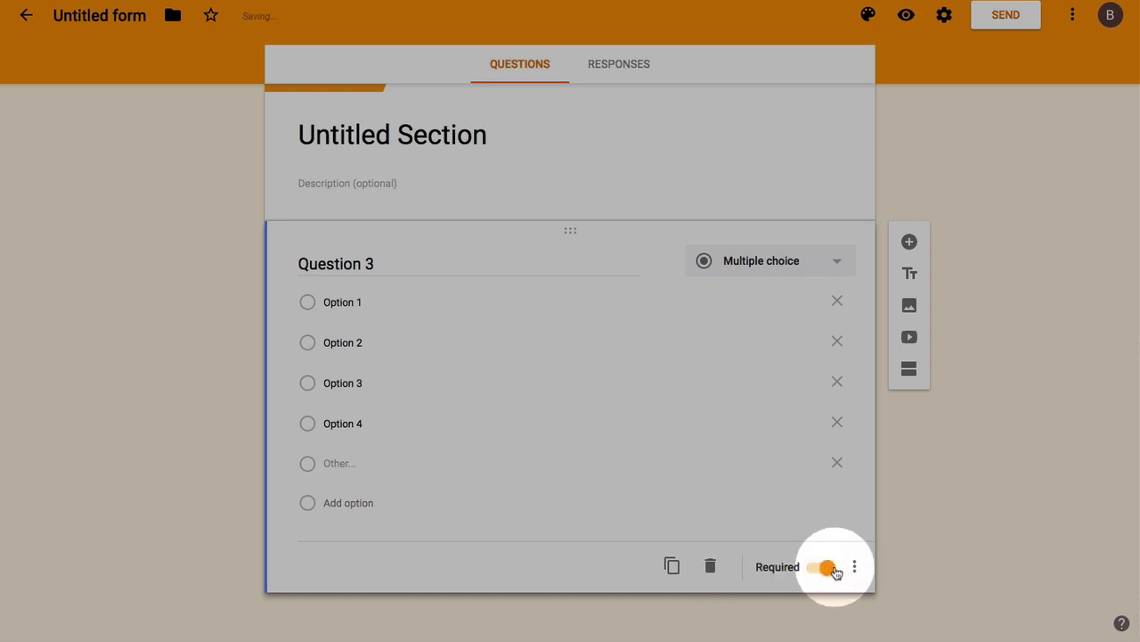
{"action": "left_click", "coordinate": [854, 568]}
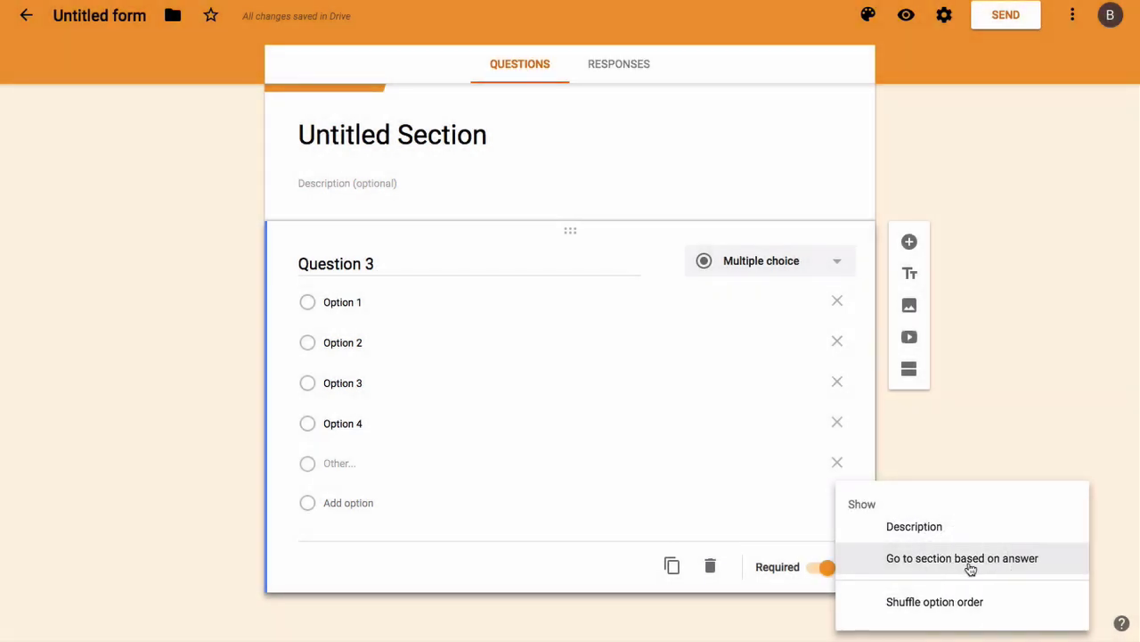
{"action": "left_click", "coordinate": [970, 562]}
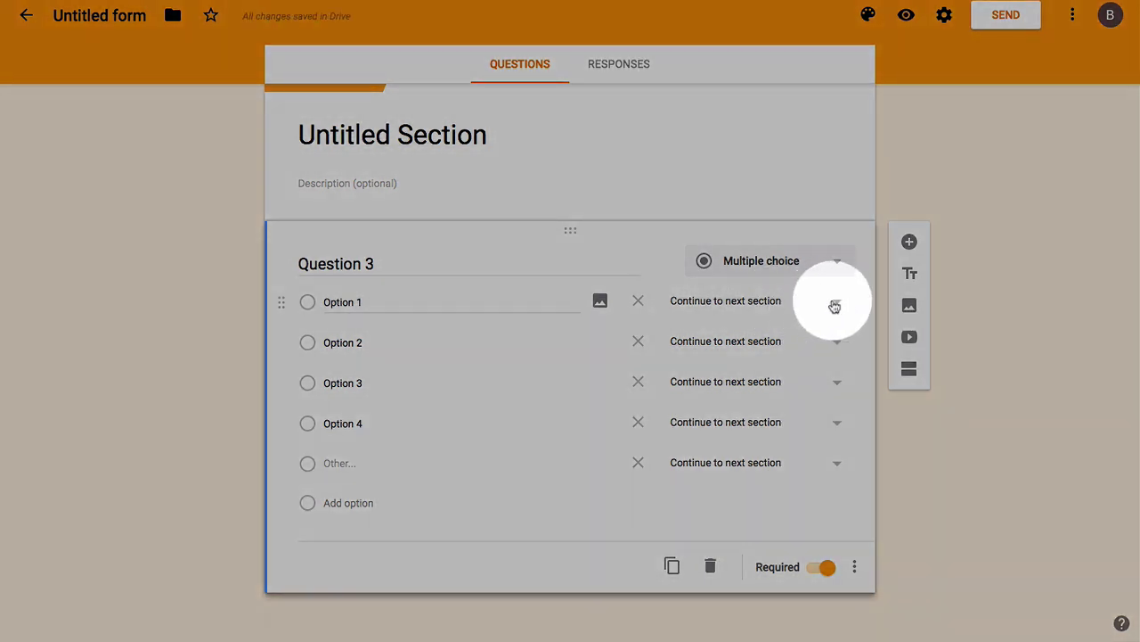
{"action": "left_click", "coordinate": [834, 303]}
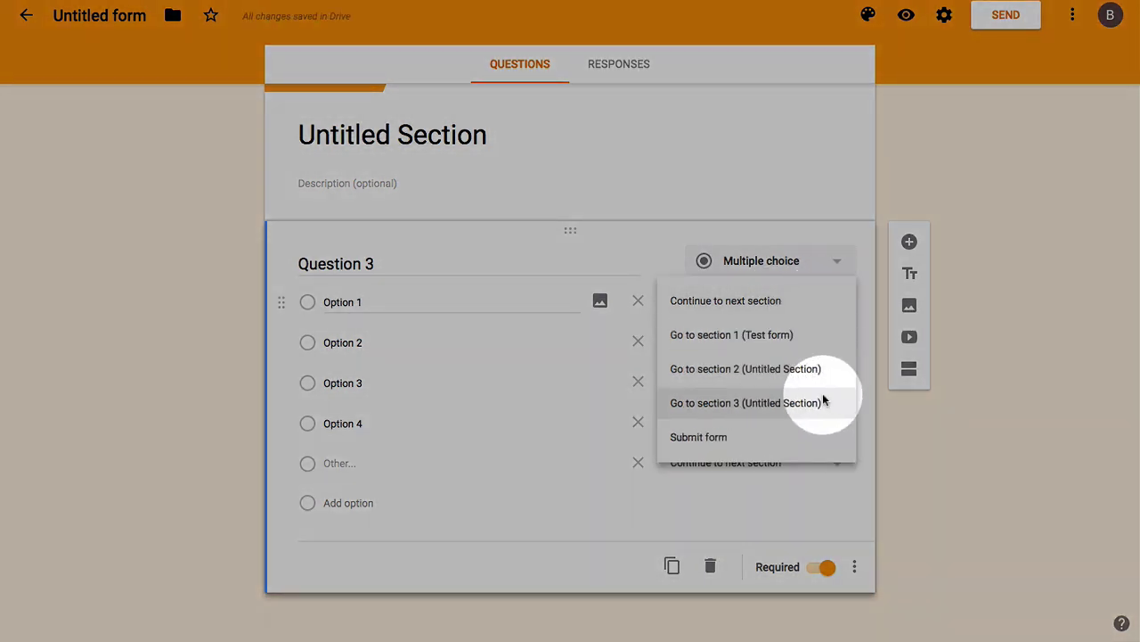
{"action": "left_click", "coordinate": [774, 337]}
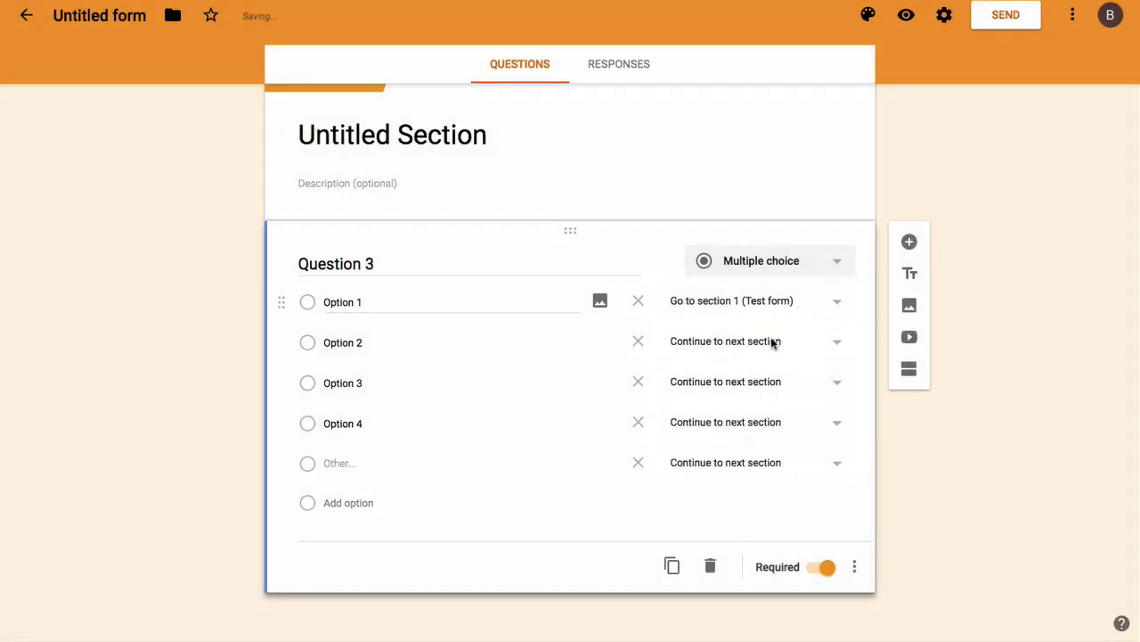
{"action": "left_click", "coordinate": [824, 437]}
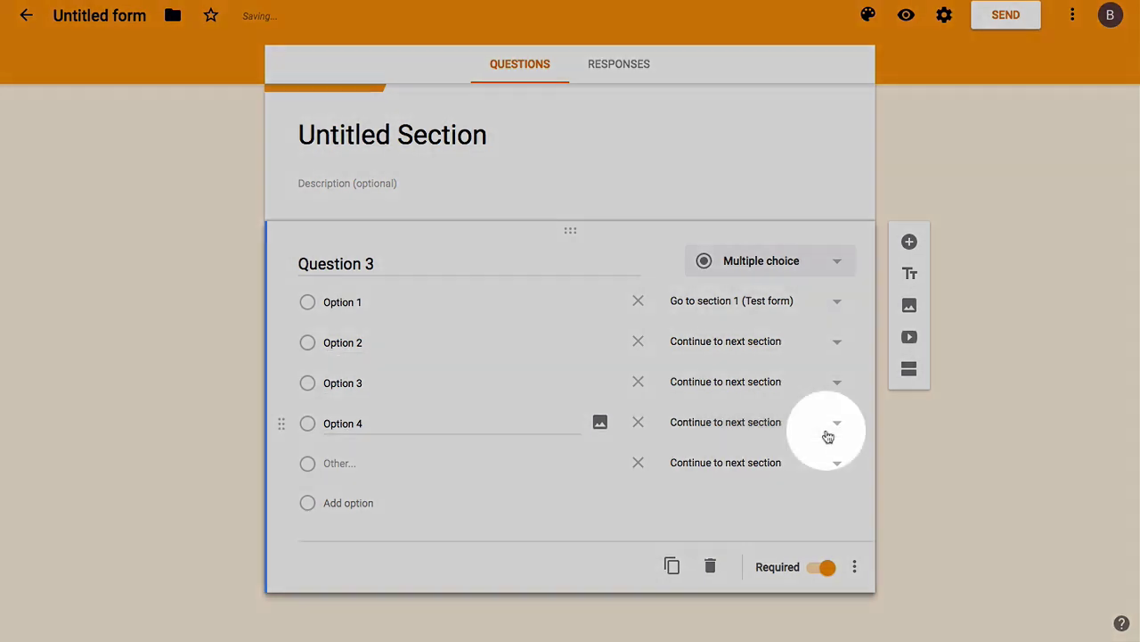
{"action": "left_click", "coordinate": [734, 496]}
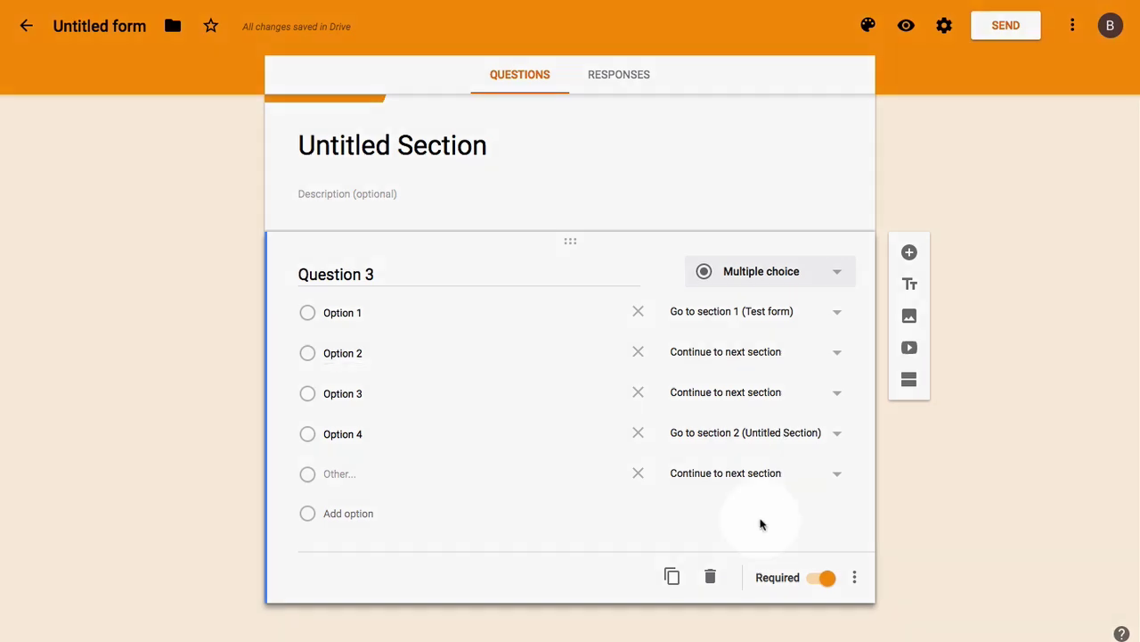
Step: Turn off 'Go to section based on answer' for Question 3
{"action": "left_click", "coordinate": [828, 447]}
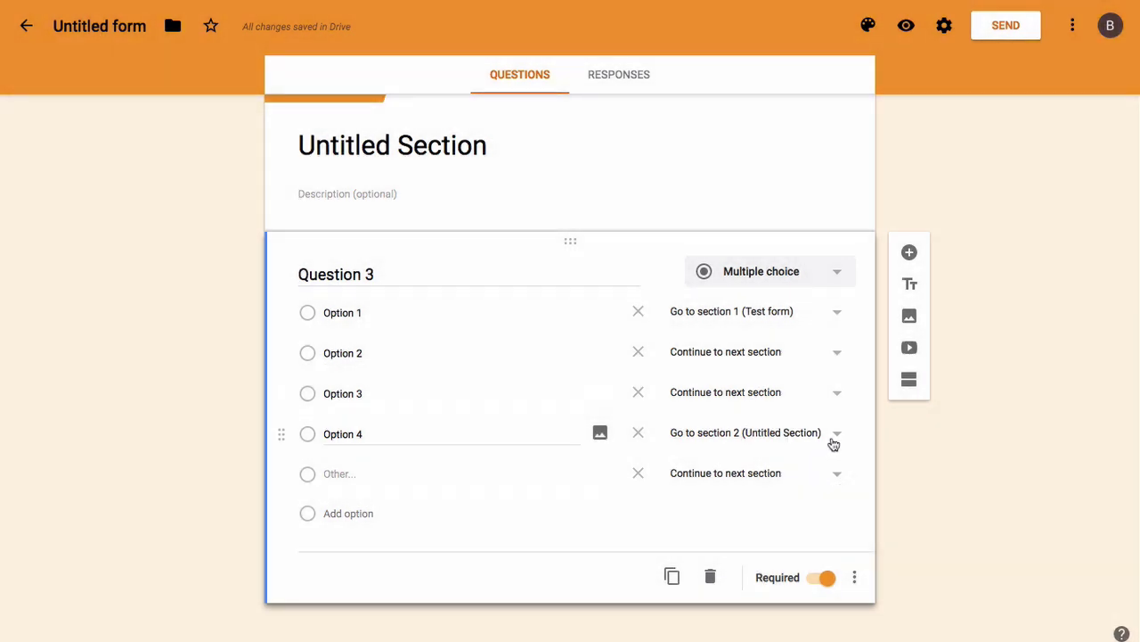
{"action": "left_click", "coordinate": [833, 443]}
{"action": "left_click", "coordinate": [904, 483]}
{"action": "left_click", "coordinate": [854, 577]}
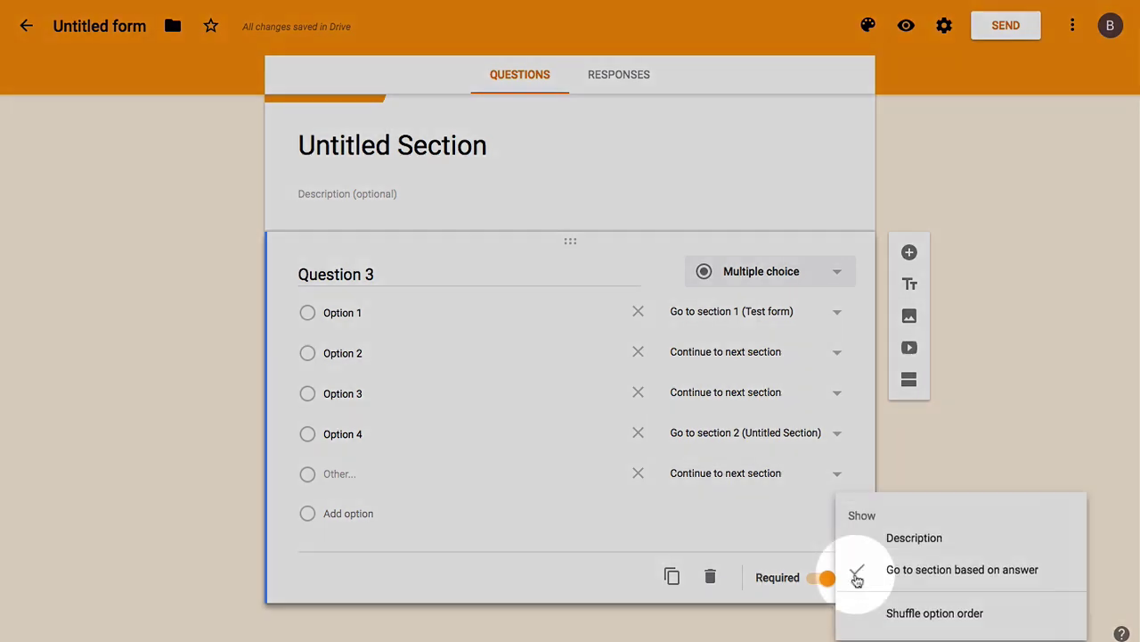
{"action": "left_click", "coordinate": [901, 569]}
{"action": "left_click", "coordinate": [850, 570]}
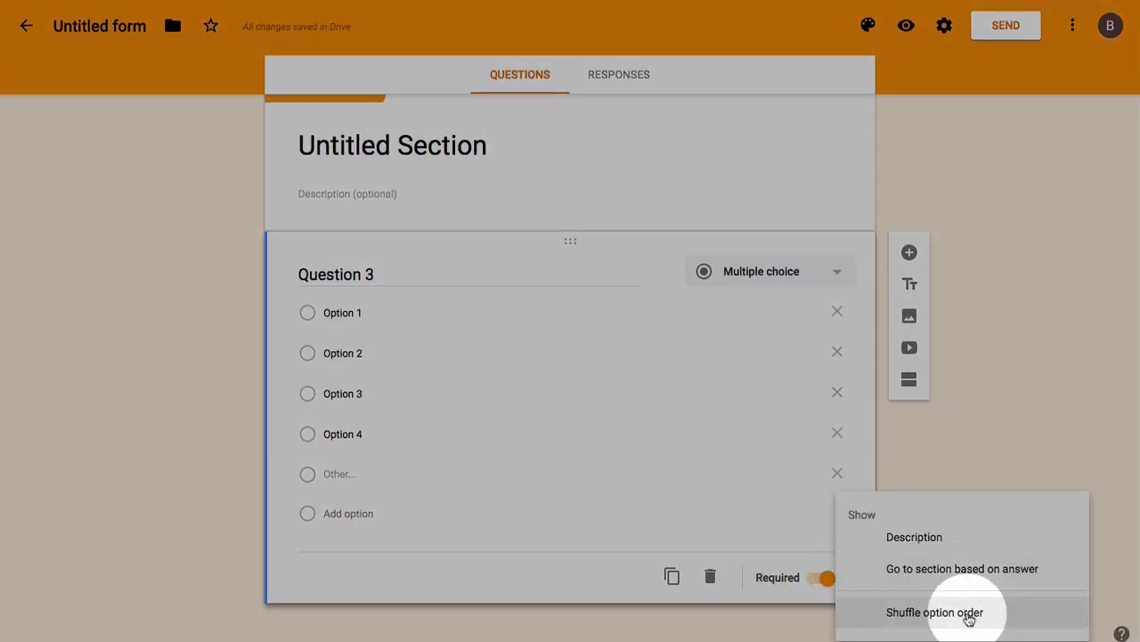
{"action": "left_click", "coordinate": [969, 613]}
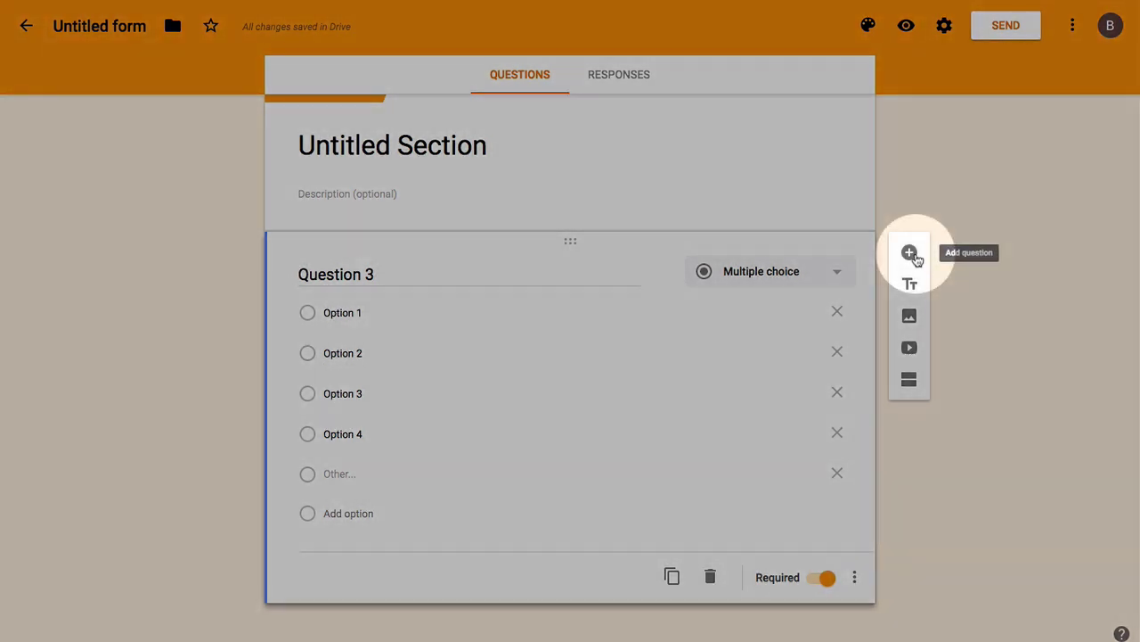
Step: Add 'Question 4' as a checkbox question with Options 1–4 plus an Other choice
{"action": "left_click", "coordinate": [910, 253]}
{"action": "type", "text": "Que"}
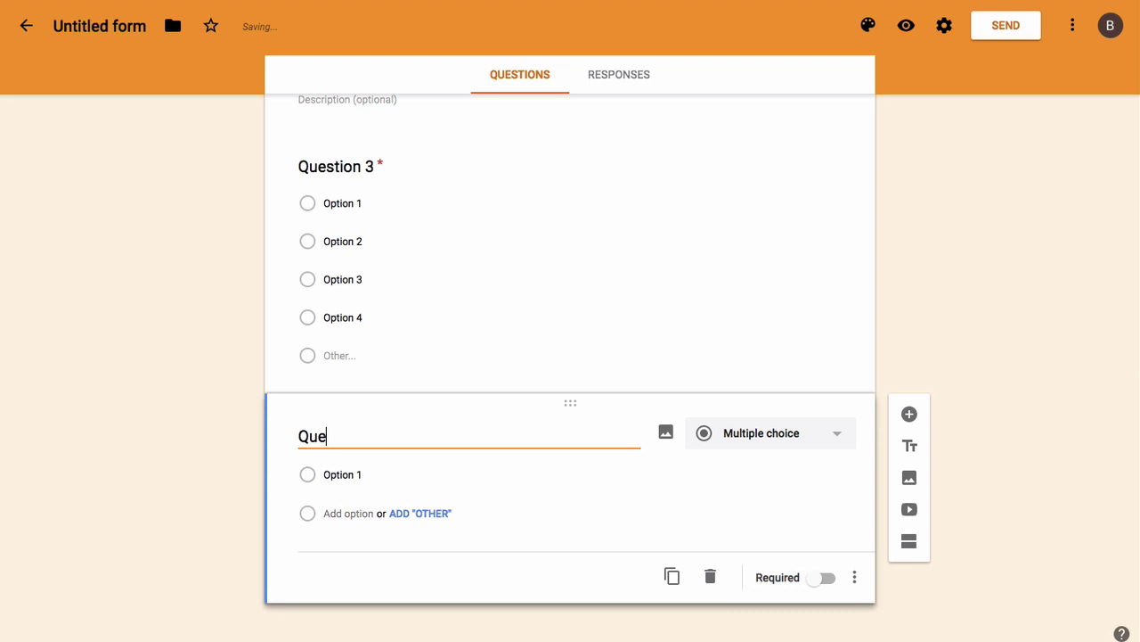
{"action": "type", "text": "stion 4"}
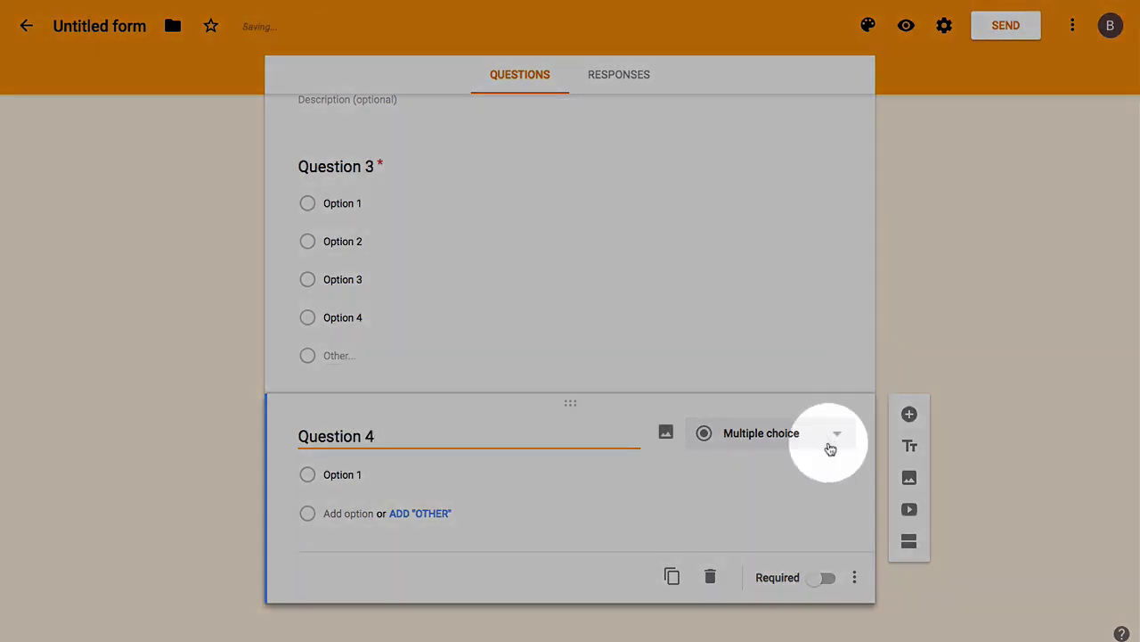
{"action": "left_click", "coordinate": [831, 441]}
{"action": "left_click", "coordinate": [737, 378]}
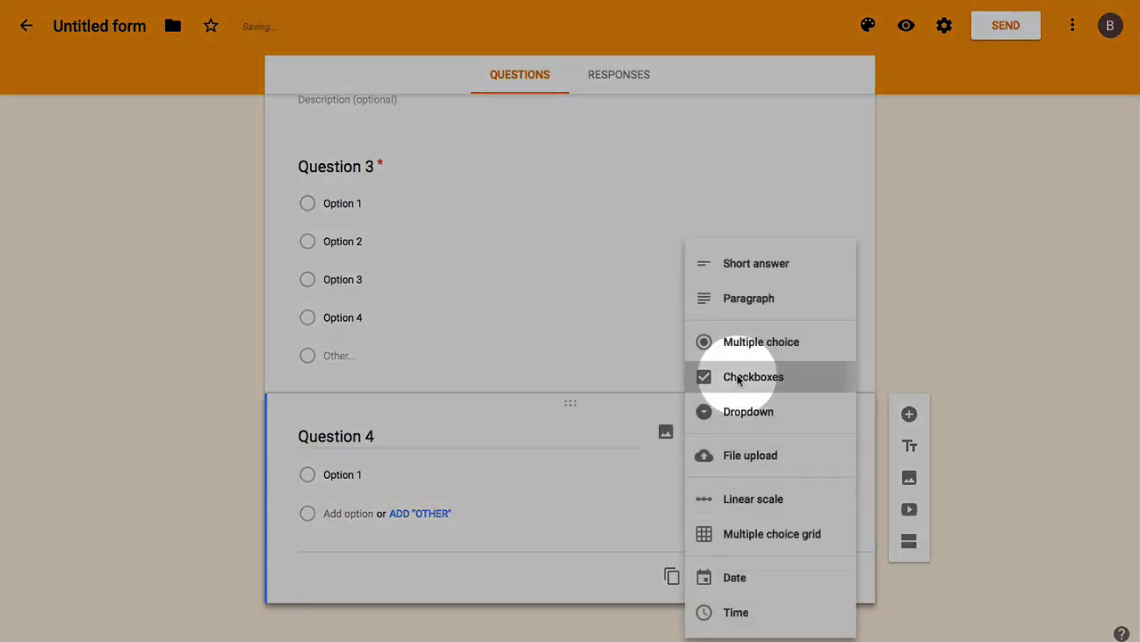
{"action": "left_click", "coordinate": [335, 501]}
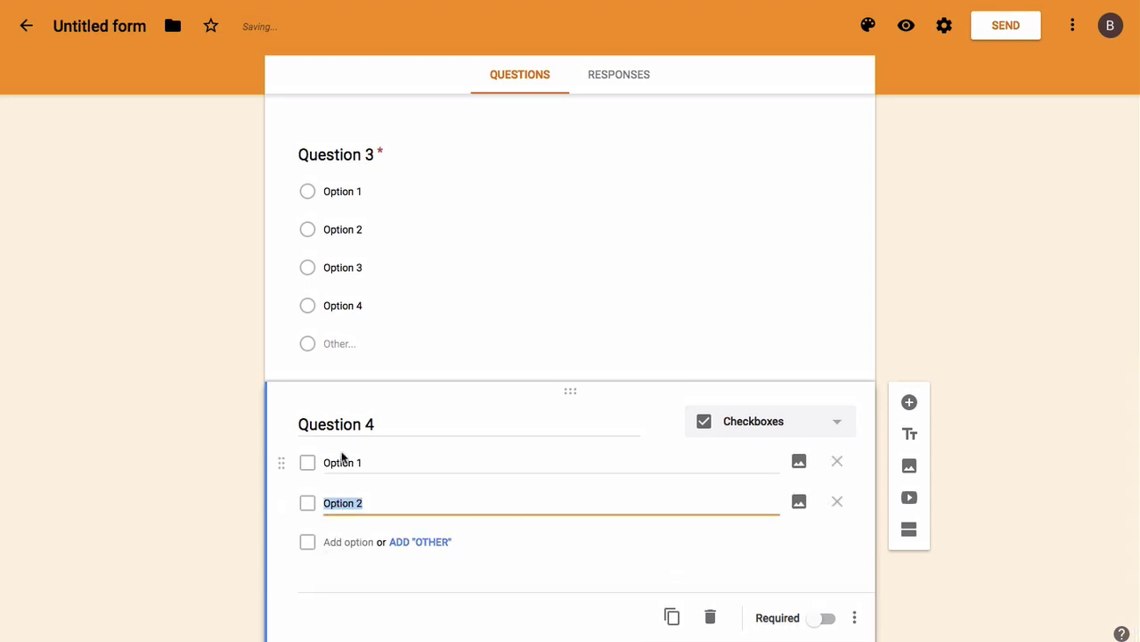
{"action": "left_click", "coordinate": [349, 541]}
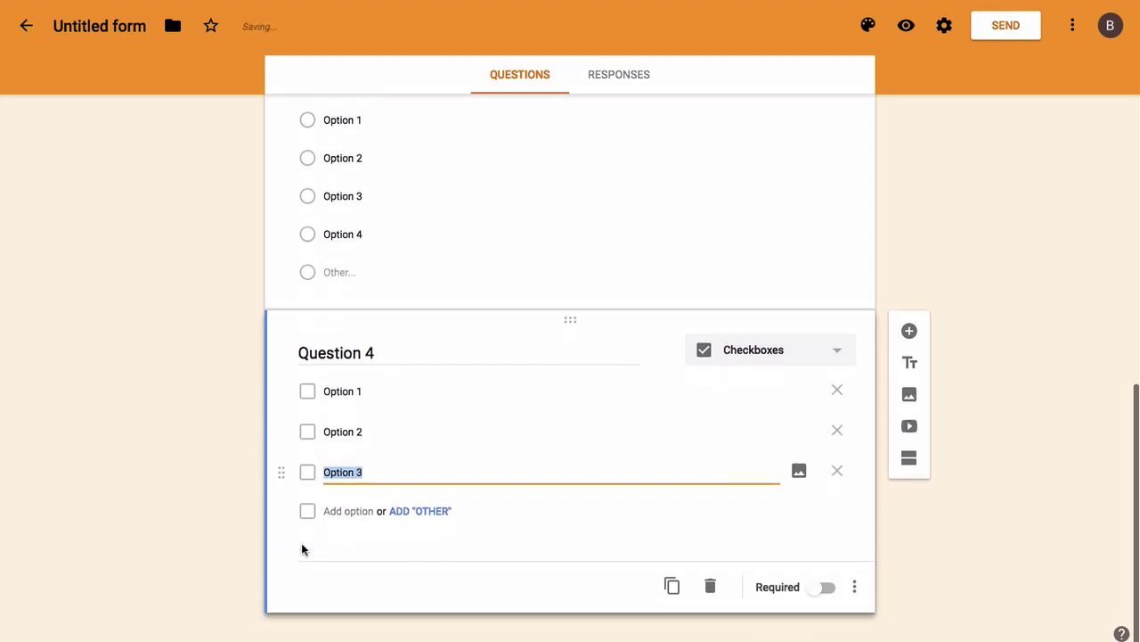
{"action": "left_click", "coordinate": [347, 511]}
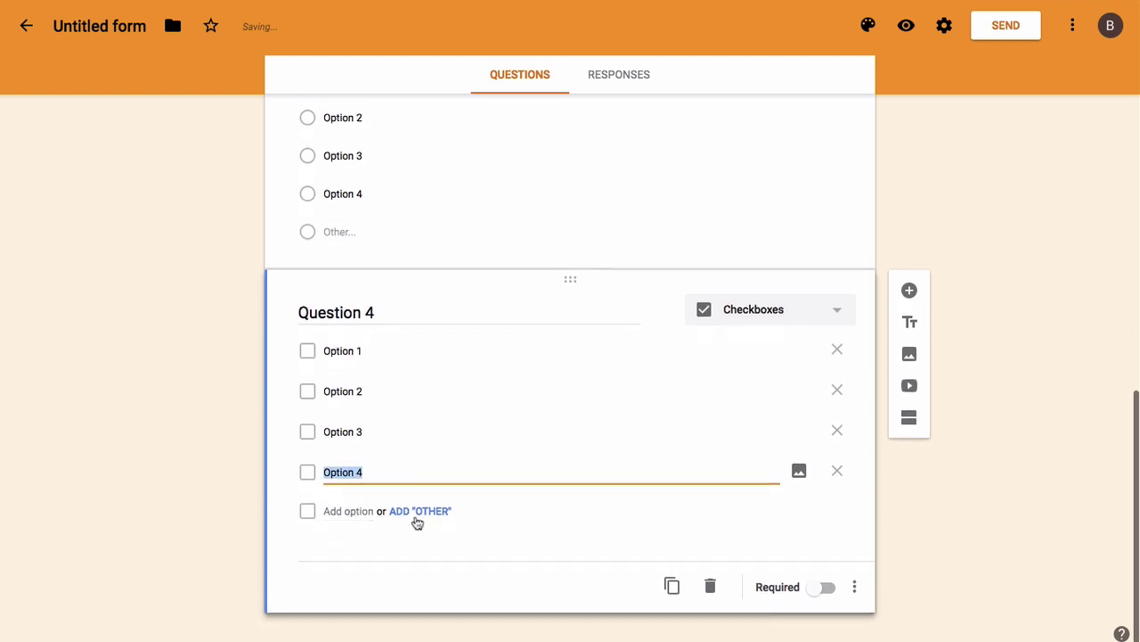
{"action": "left_click", "coordinate": [417, 523]}
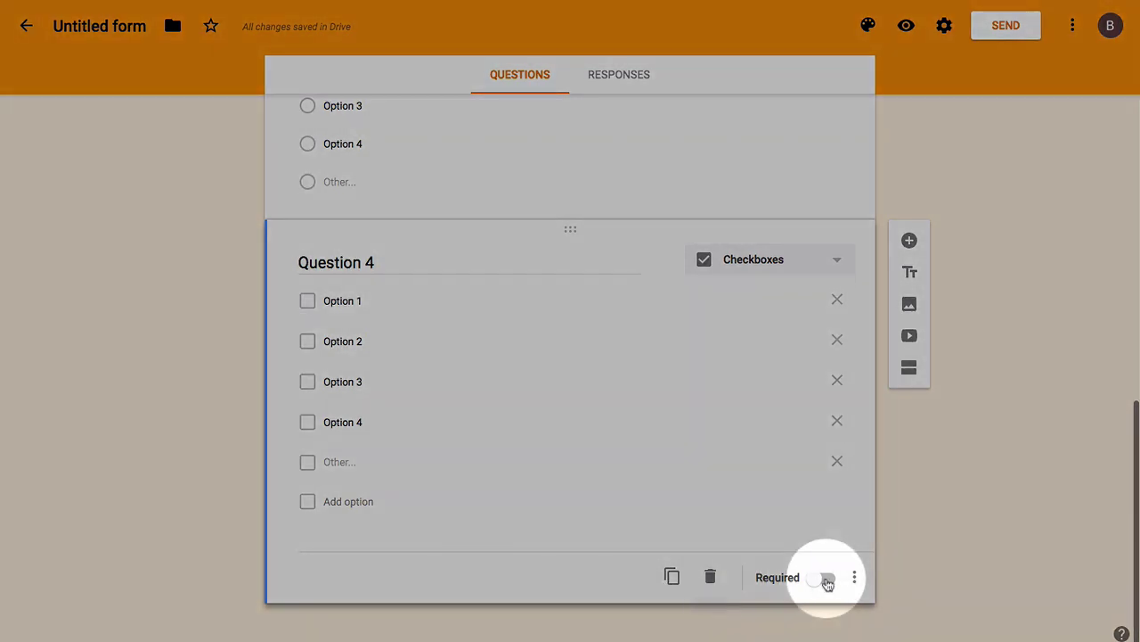
Step: Make Question 4 required, leaving its extra settings unchanged
{"action": "left_click", "coordinate": [824, 578]}
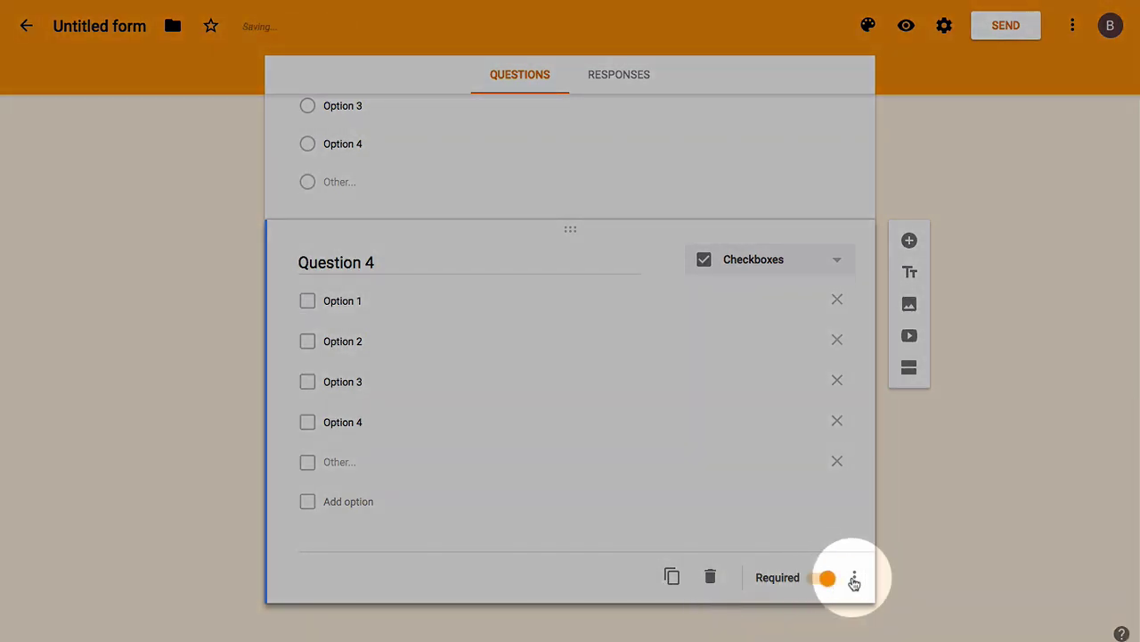
{"action": "left_click", "coordinate": [855, 580]}
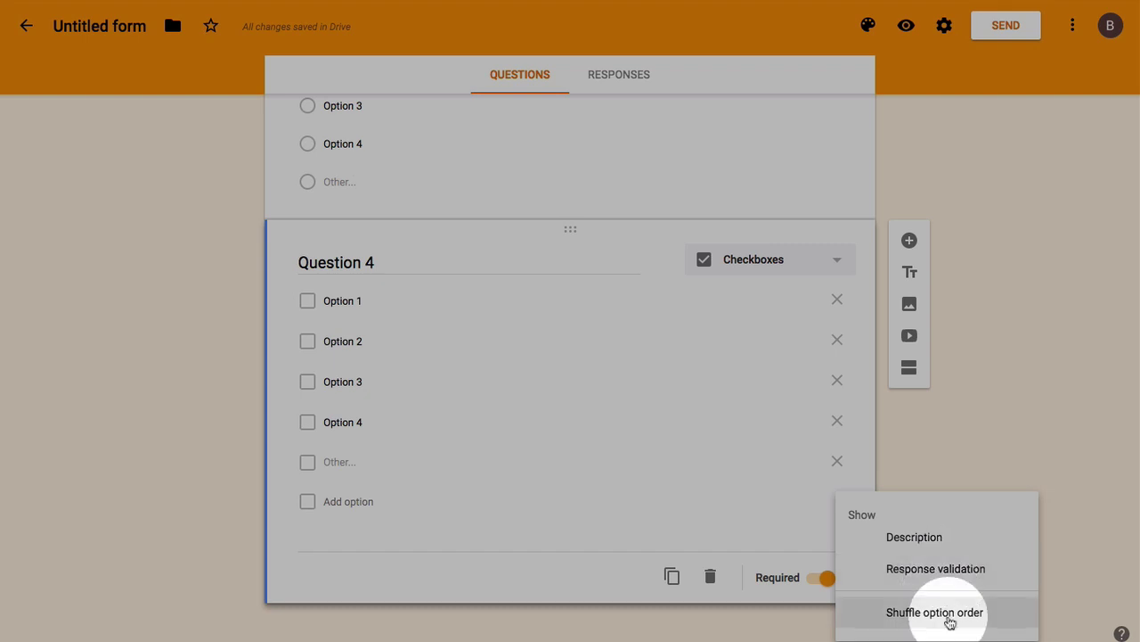
{"action": "left_click", "coordinate": [955, 433]}
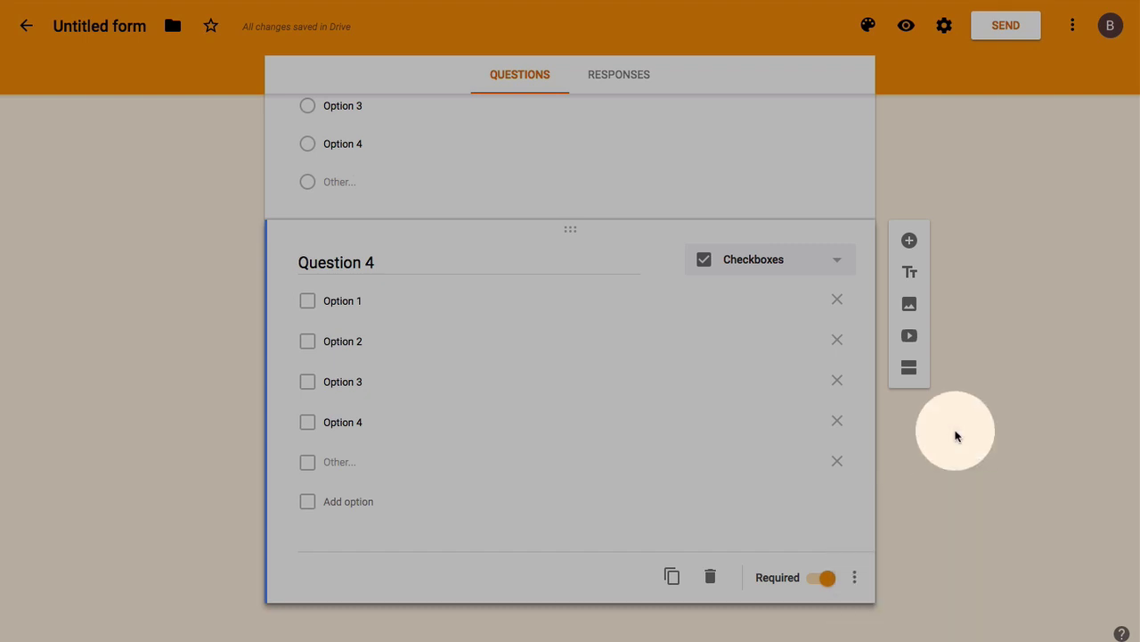
Step: Add Question 5 as a dropdown question listing Option 1 through Option 4
{"action": "left_click", "coordinate": [909, 240]}
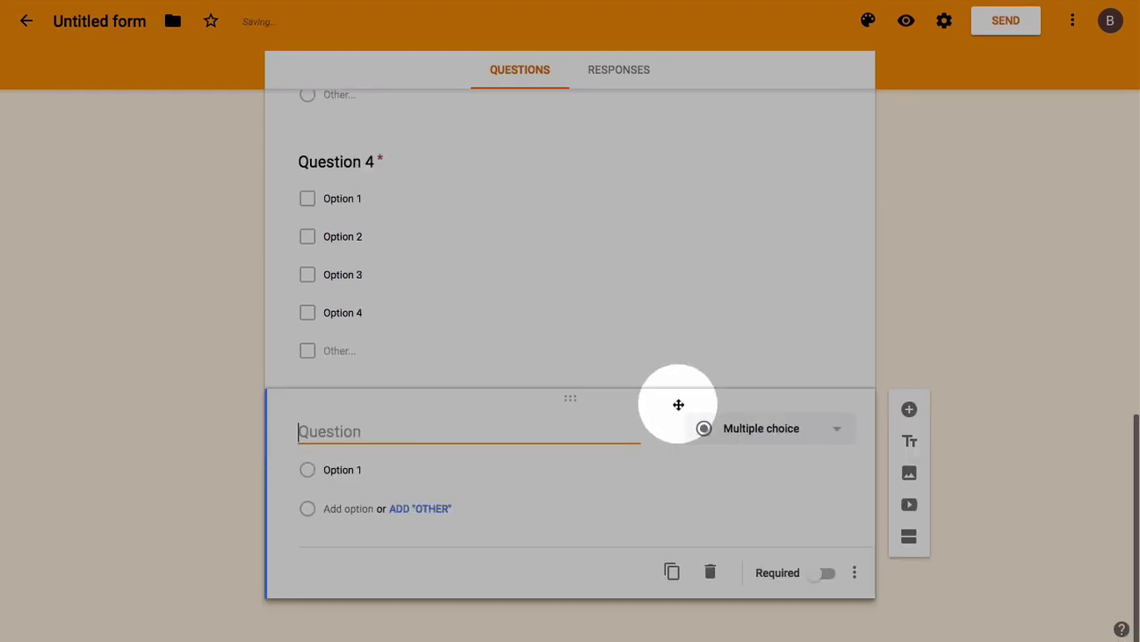
{"action": "type", "text": "Que"}
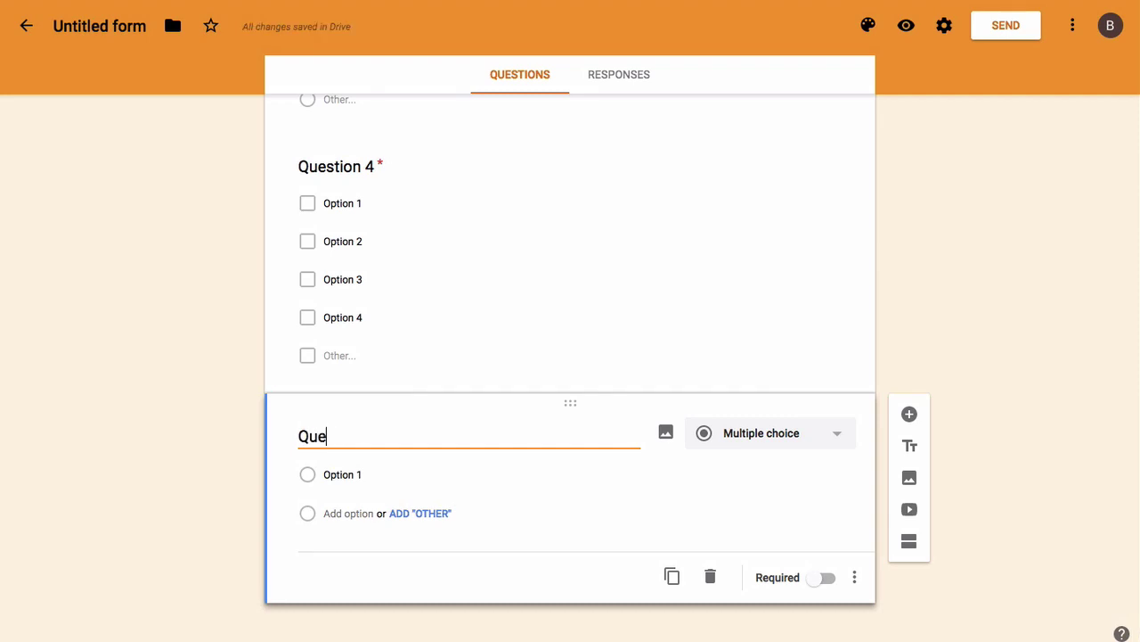
{"action": "type", "text": "stion 5"}
{"action": "left_click", "coordinate": [775, 433]}
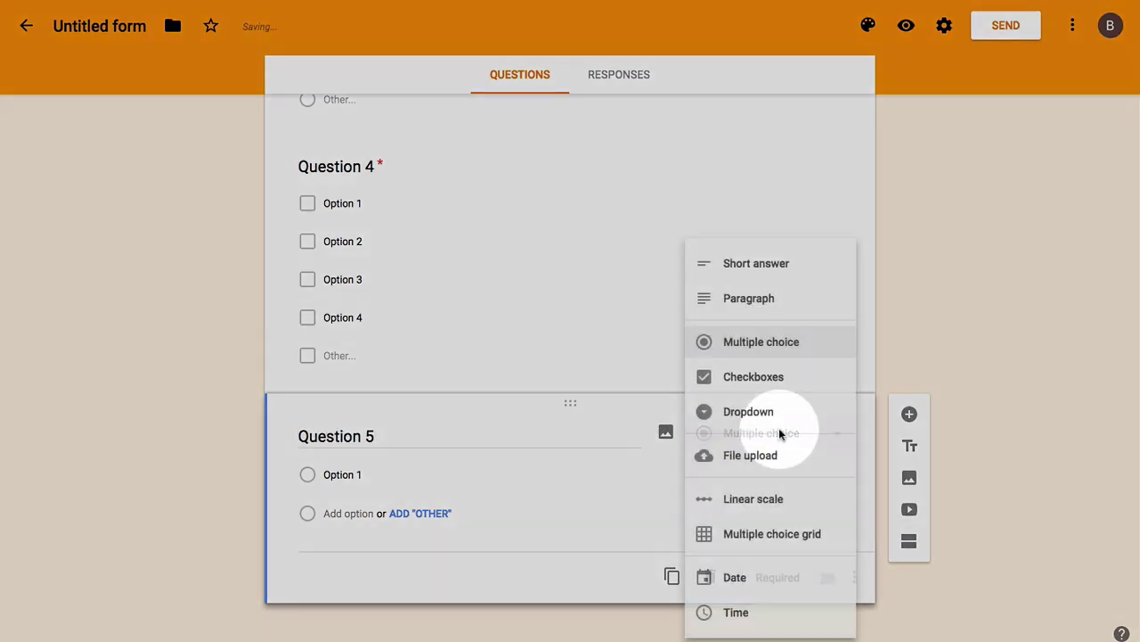
{"action": "left_click", "coordinate": [754, 426]}
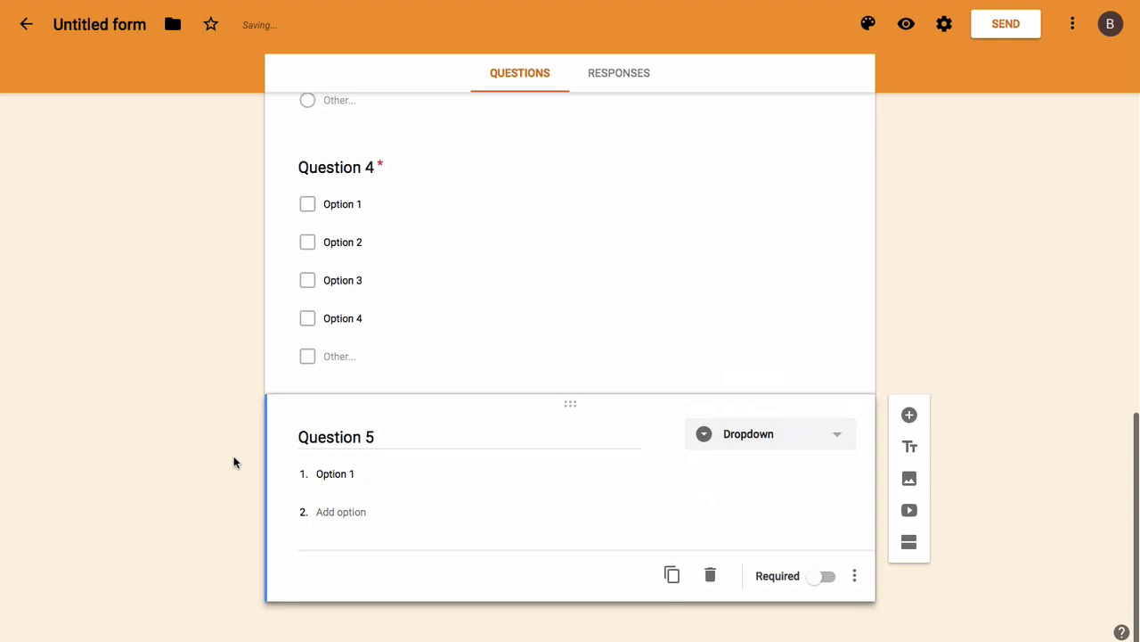
{"action": "left_click", "coordinate": [342, 517]}
{"action": "left_click", "coordinate": [340, 555]}
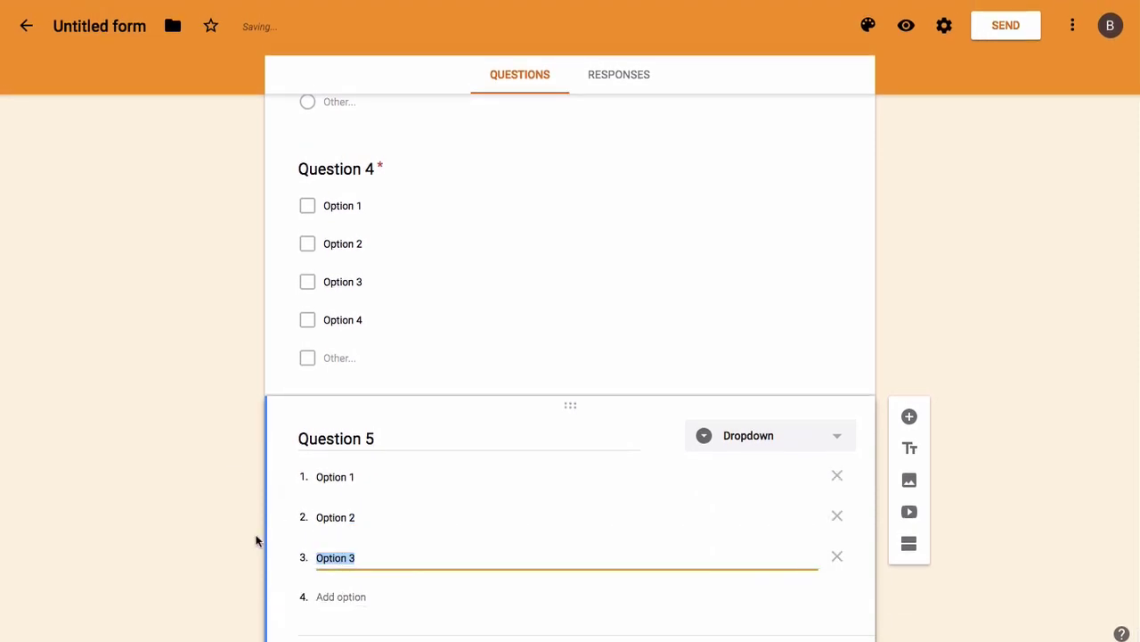
{"action": "left_click", "coordinate": [348, 514]}
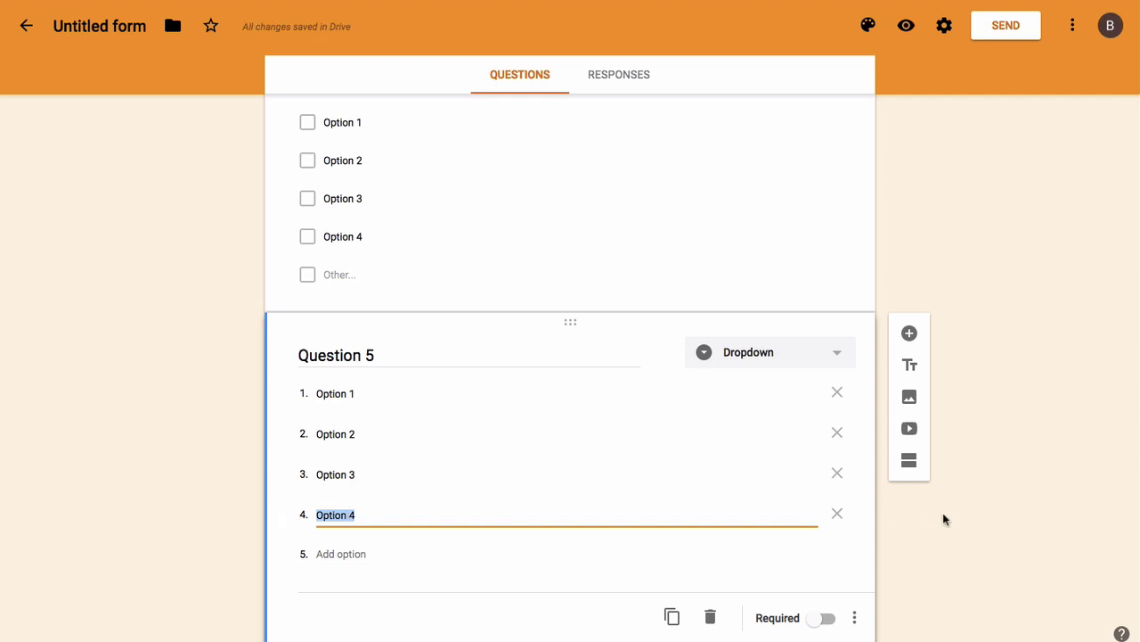
Step: Turn on Required for the Question 5 dropdown
{"action": "scroll", "coordinate": [943, 520], "scroll_direction": "down", "scroll_amount": 1}
{"action": "left_click", "coordinate": [816, 578]}
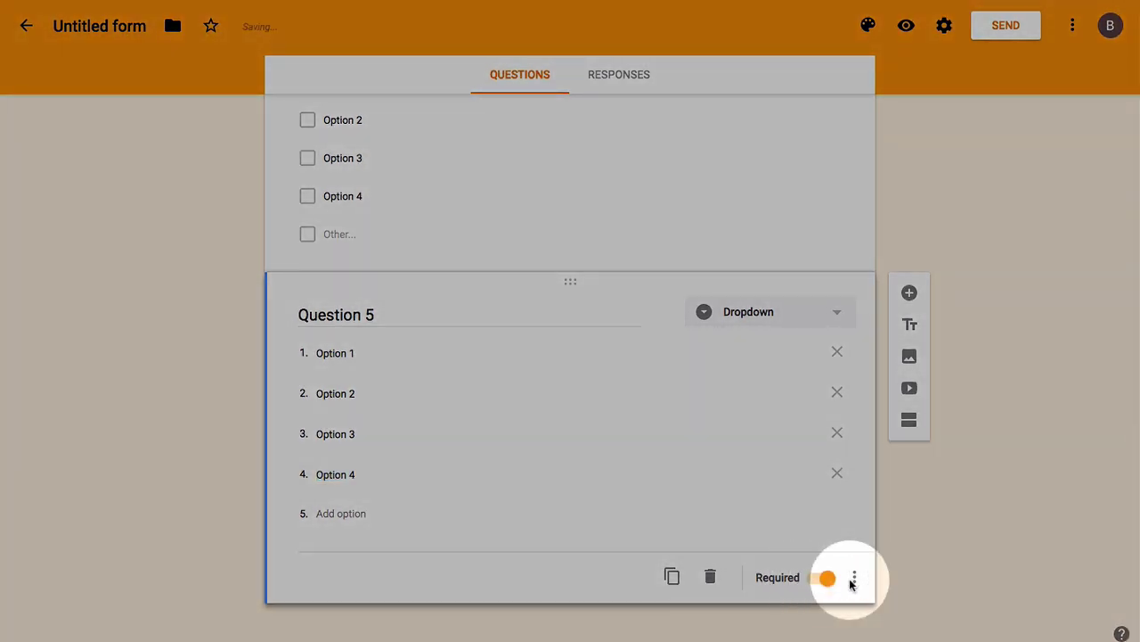
{"action": "left_click", "coordinate": [853, 579]}
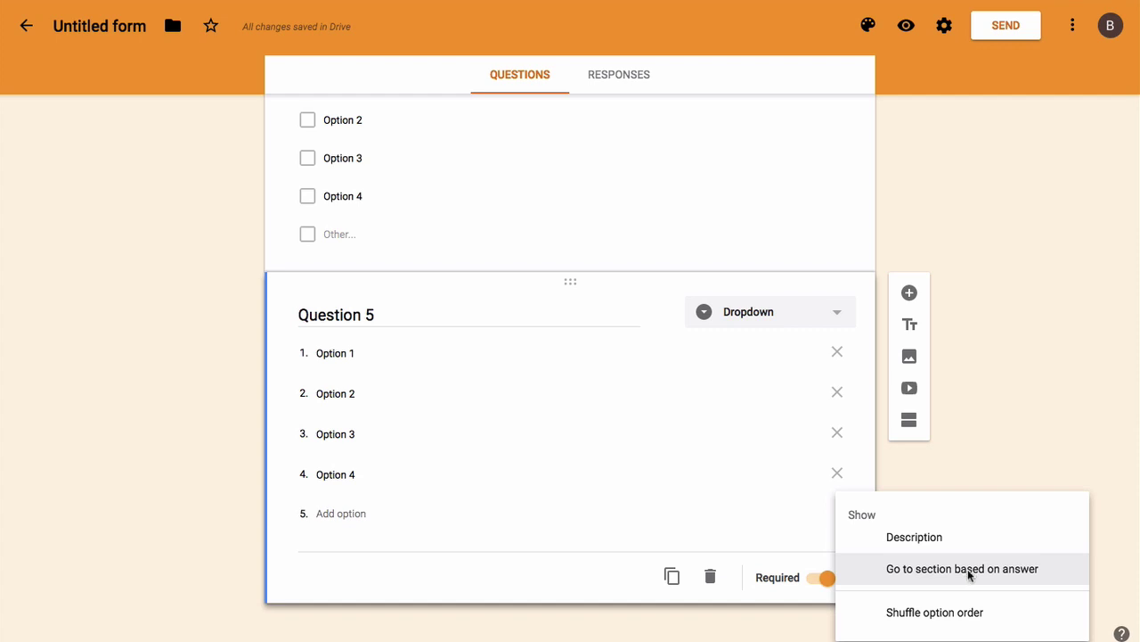
Step: Add Question 6 below Question 5 and set its type to File upload
{"action": "left_click", "coordinate": [988, 420]}
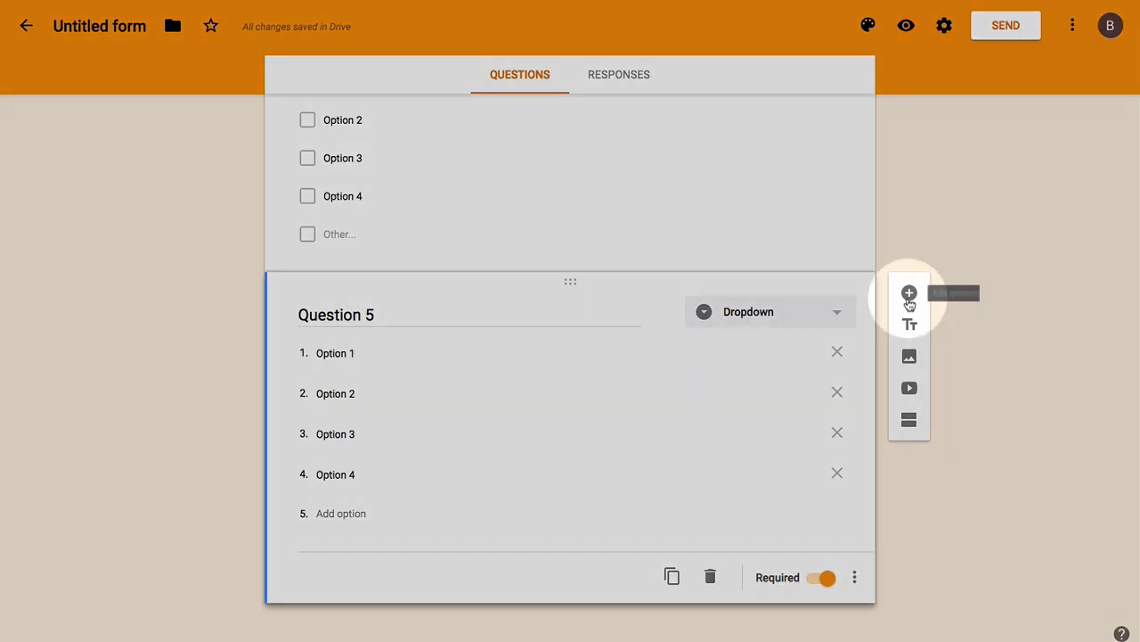
{"action": "left_click", "coordinate": [909, 292]}
{"action": "type", "text": "Qu"}
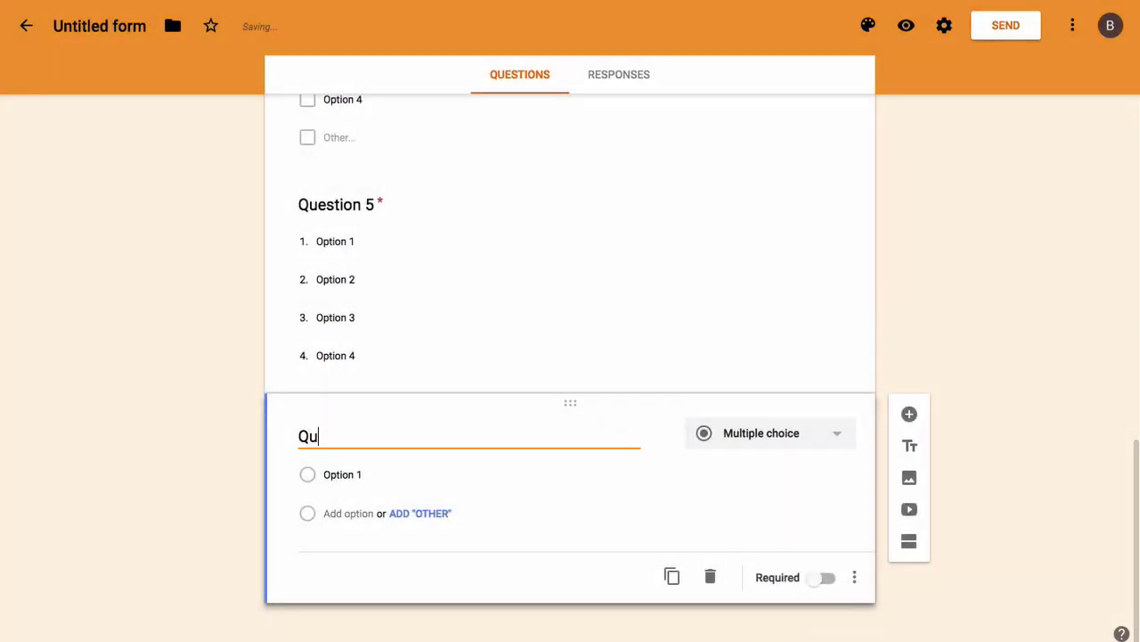
{"action": "type", "text": "estion 6"}
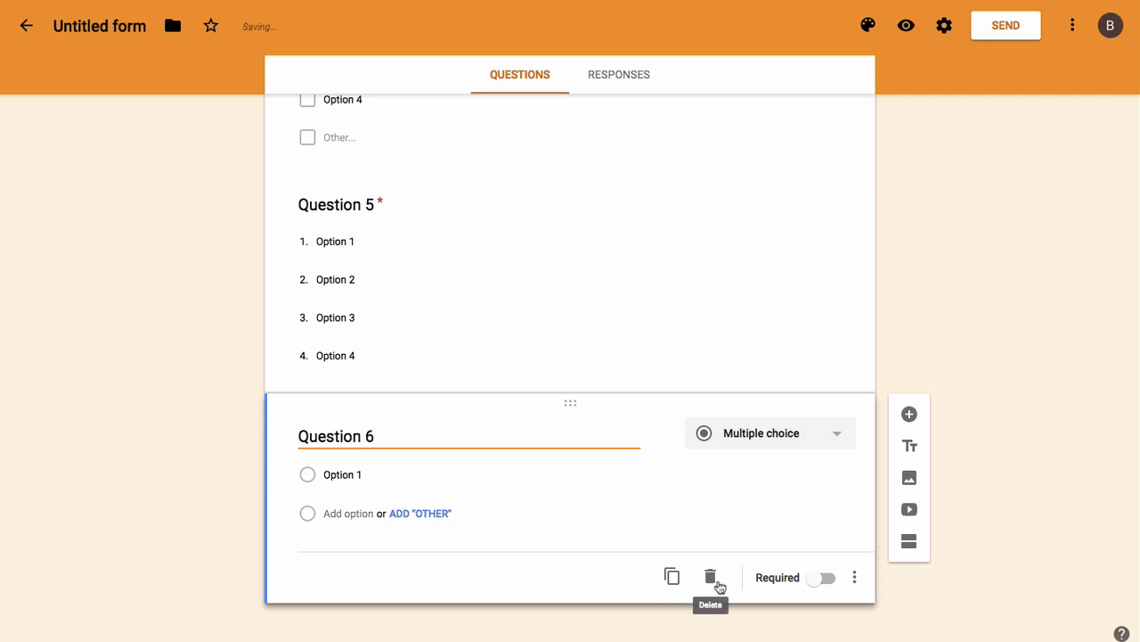
{"action": "left_click", "coordinate": [834, 433]}
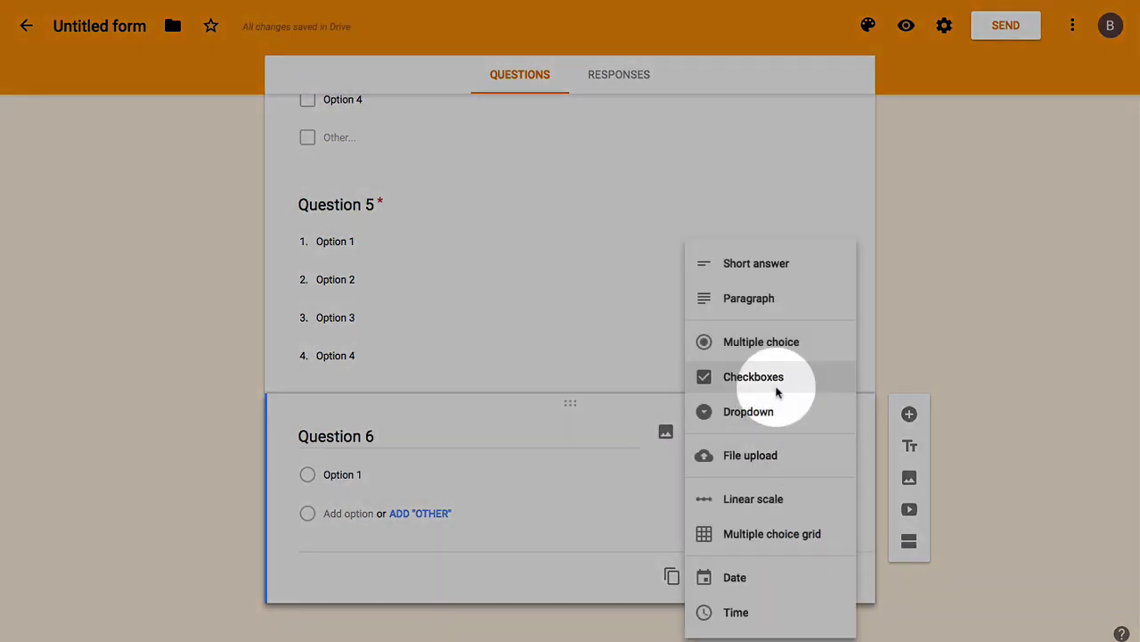
{"action": "left_click", "coordinate": [748, 457]}
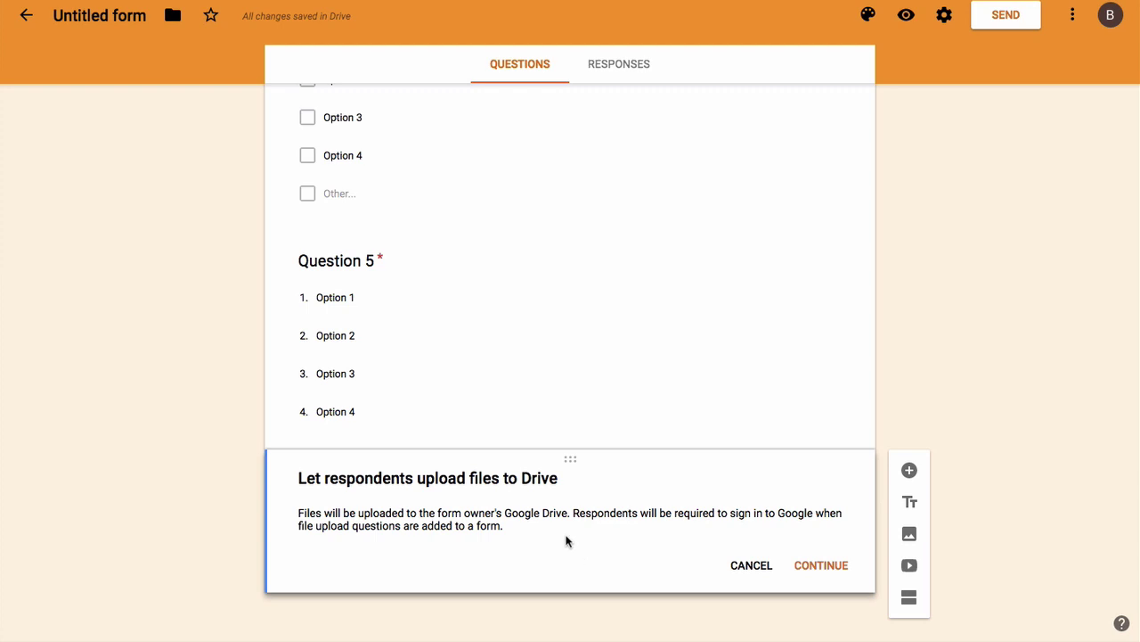
Step: Accept the Drive upload notice, add a description field, and allow only PDF uploads
{"action": "left_click", "coordinate": [829, 565]}
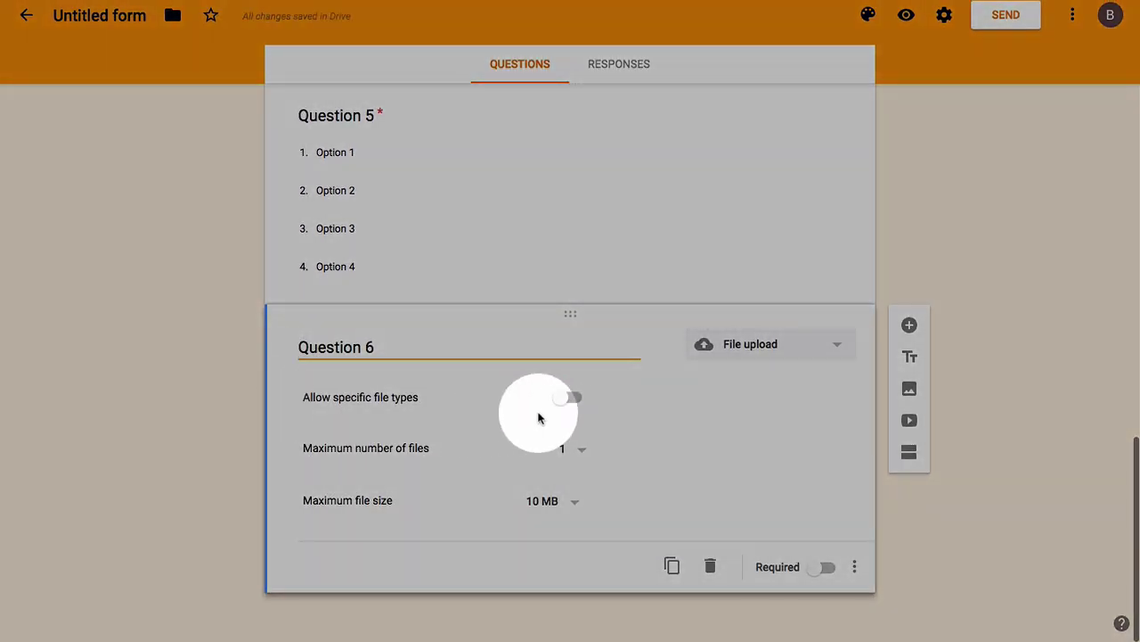
{"action": "left_click", "coordinate": [566, 399]}
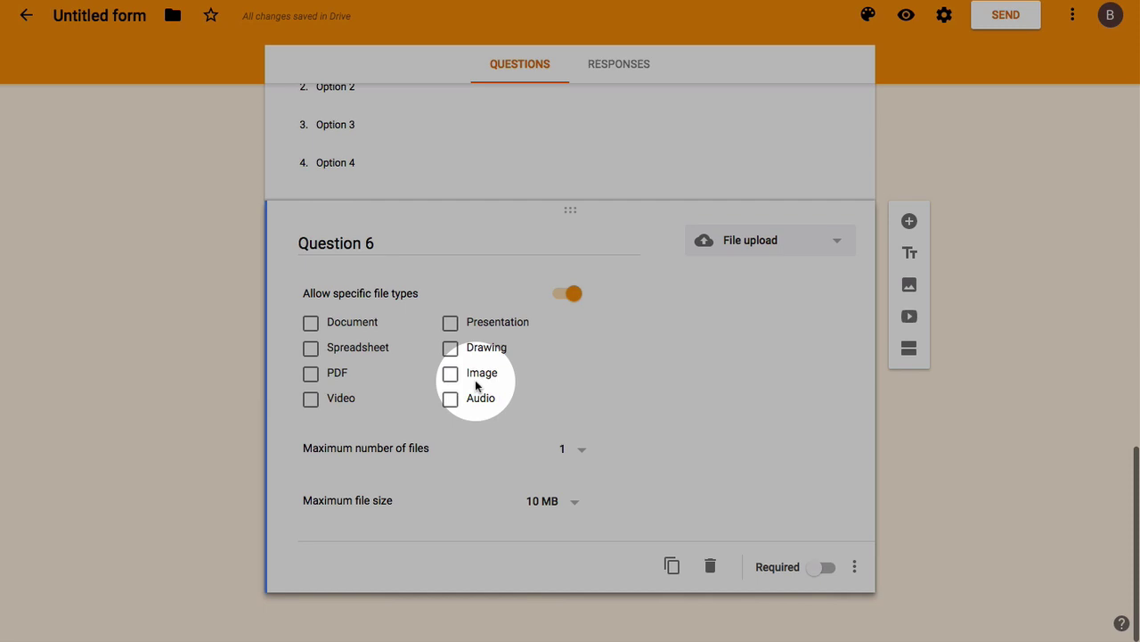
{"action": "left_click", "coordinate": [570, 297]}
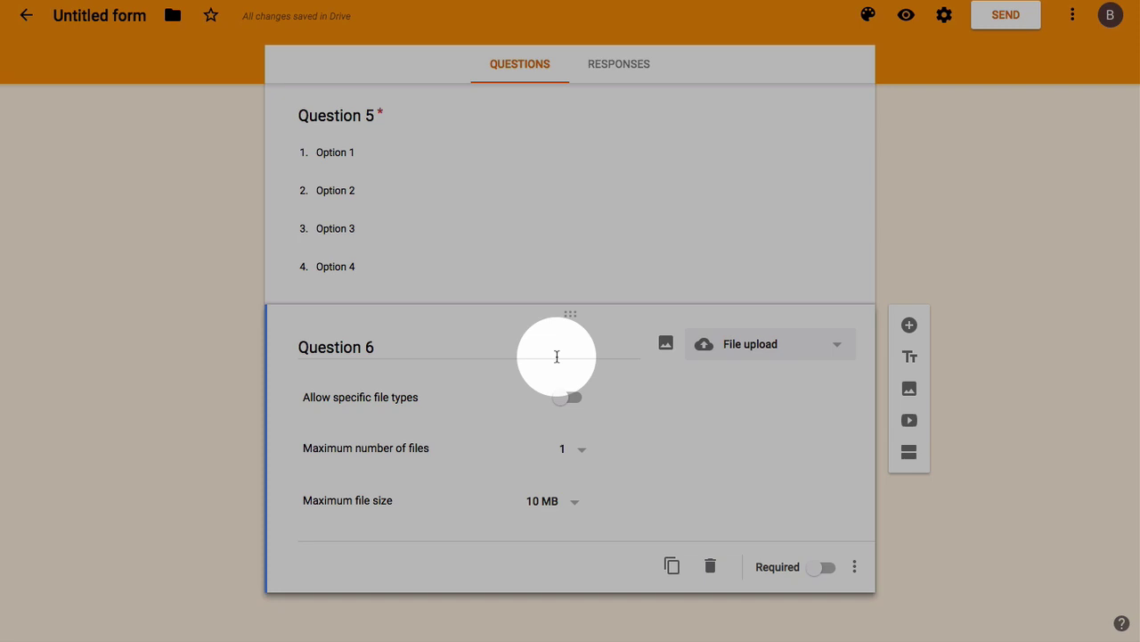
{"action": "left_click", "coordinate": [854, 567]}
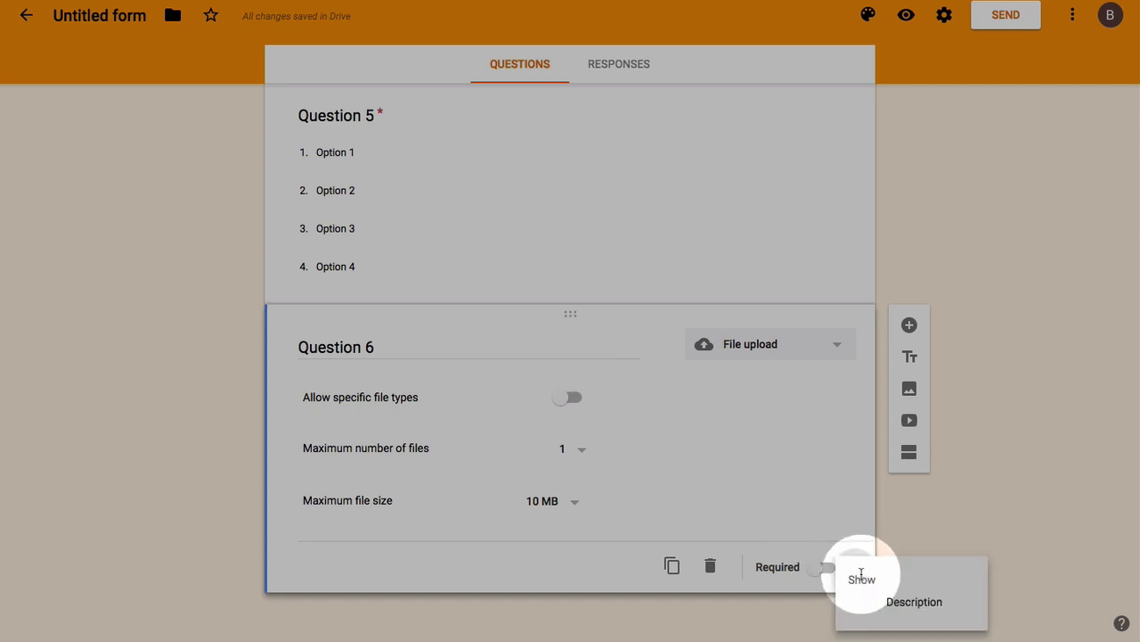
{"action": "left_click", "coordinate": [916, 606]}
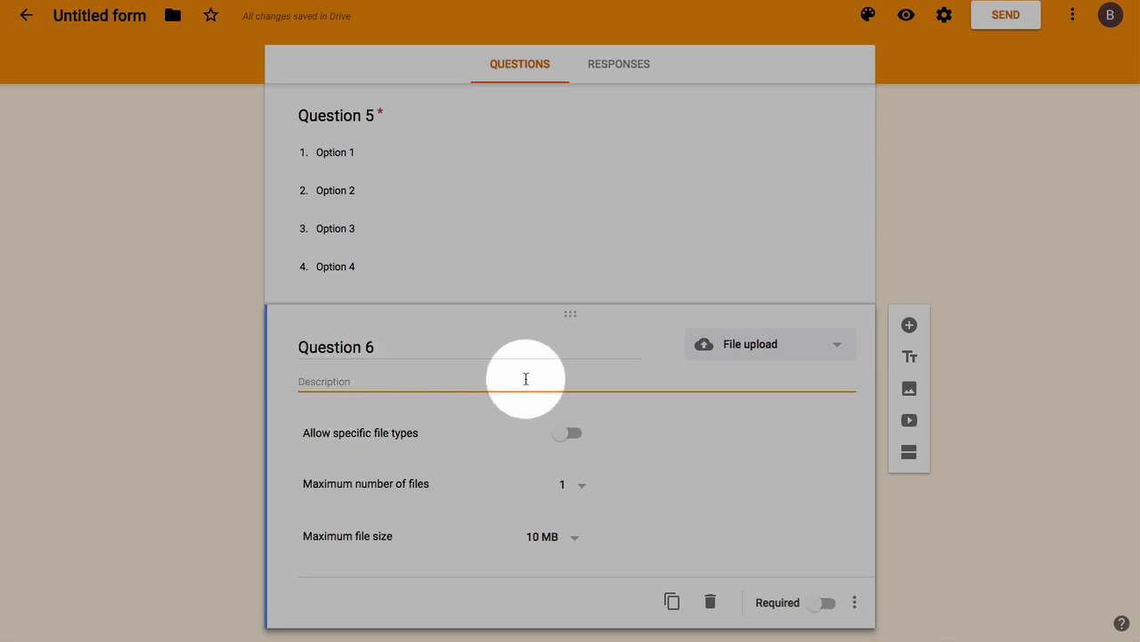
{"action": "scroll", "coordinate": [519, 387], "scroll_direction": "down", "scroll_amount": 1}
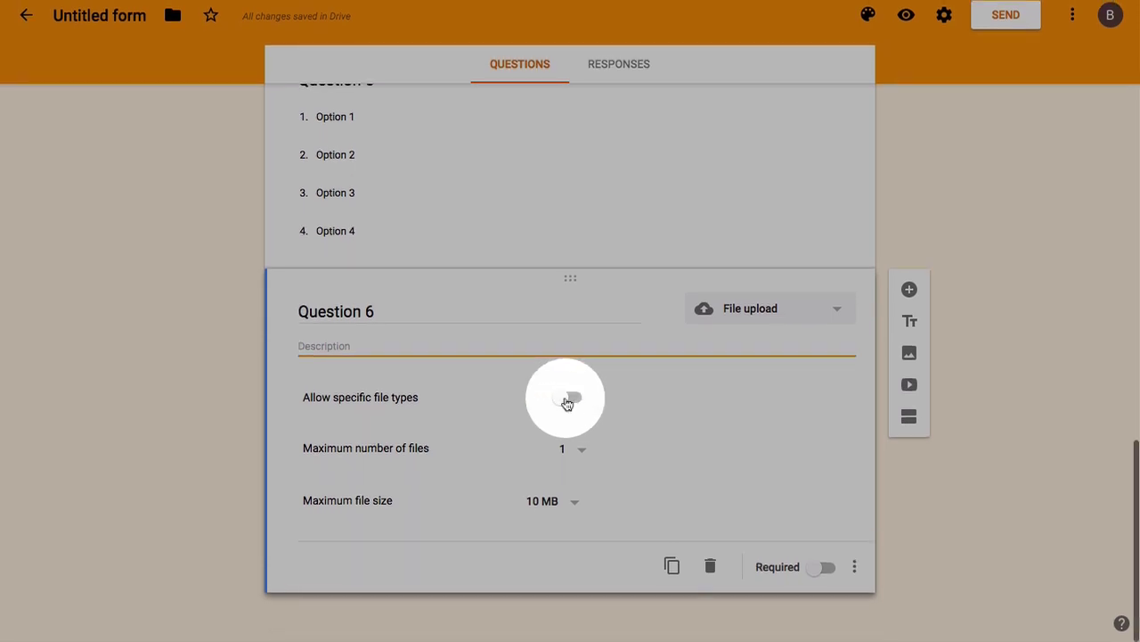
{"action": "left_click", "coordinate": [568, 398]}
{"action": "left_click", "coordinate": [310, 476]}
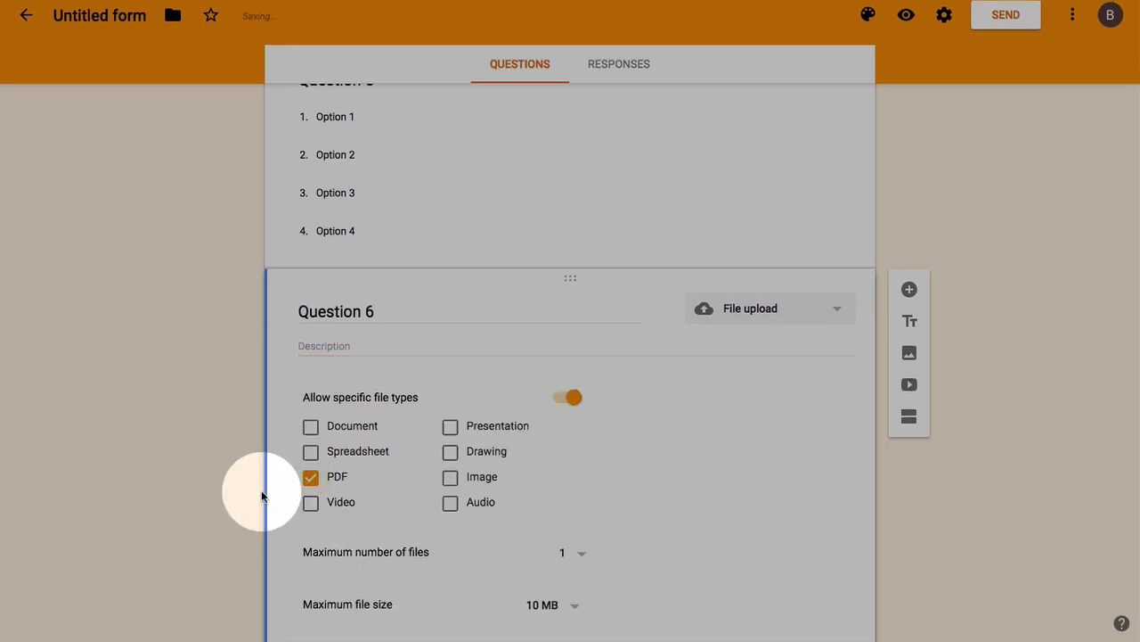
{"action": "scroll", "coordinate": [262, 496], "scroll_direction": "down", "scroll_amount": 3}
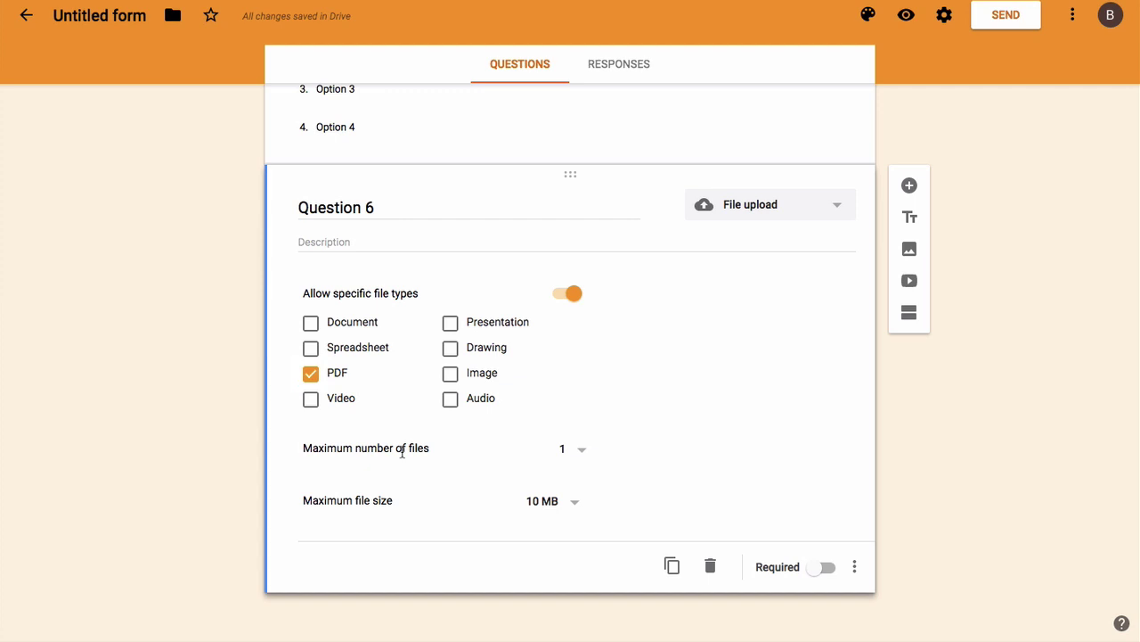
Step: Set Question 6 to maximum 10 files and 10 GB file size, and turn on Required
{"action": "left_click", "coordinate": [582, 450]}
{"action": "left_click", "coordinate": [577, 477]}
{"action": "left_click", "coordinate": [579, 449]}
{"action": "left_click", "coordinate": [570, 472]}
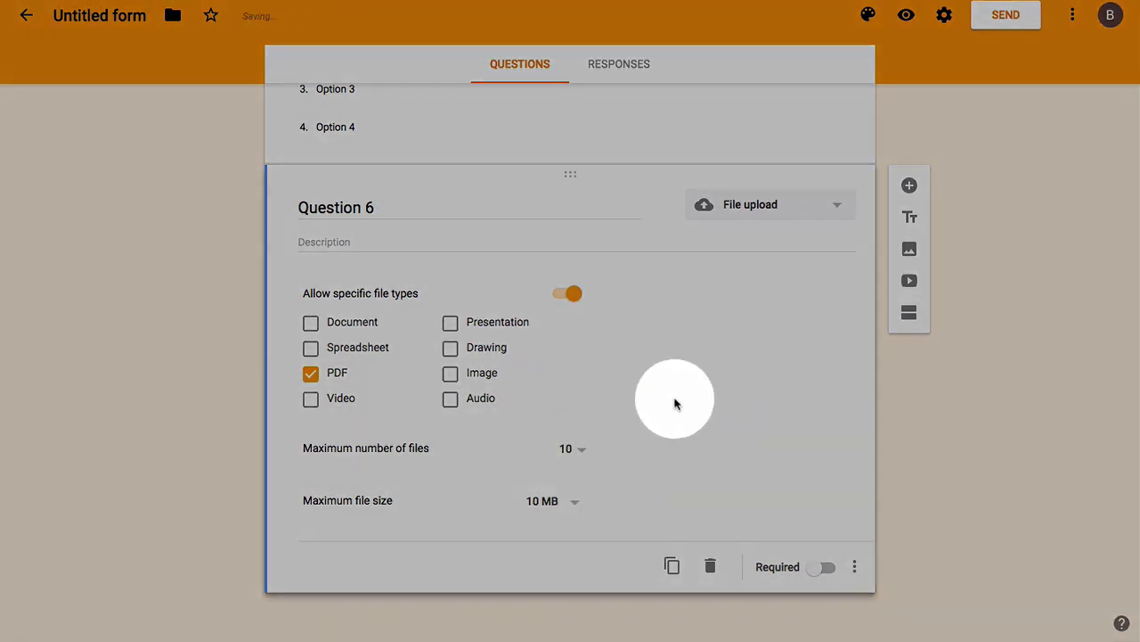
{"action": "left_click", "coordinate": [583, 450]}
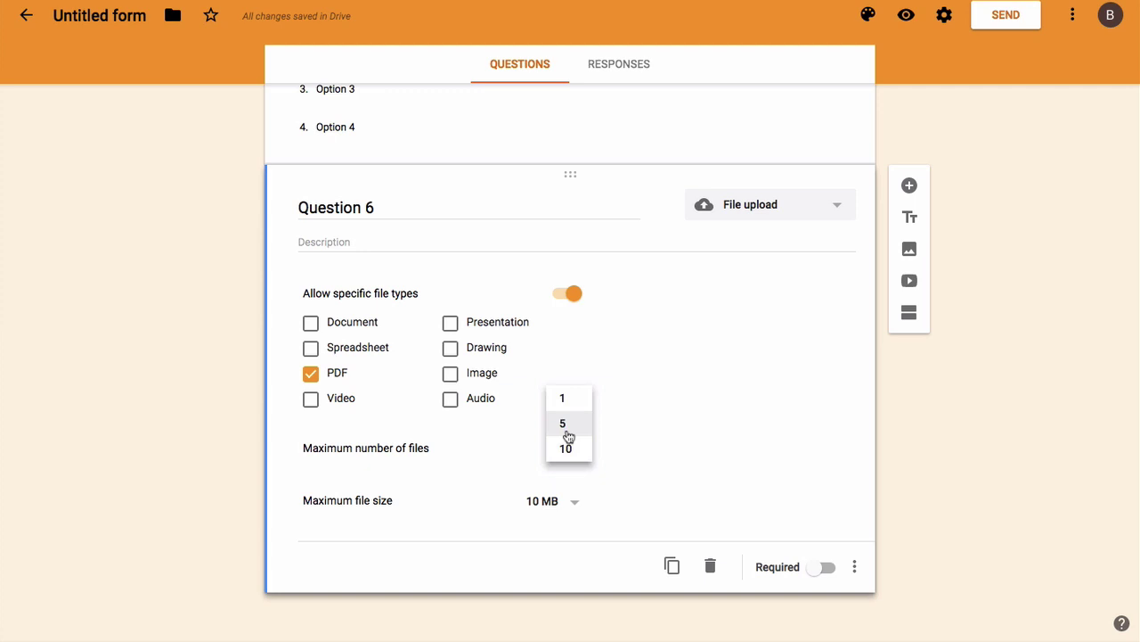
{"action": "left_click", "coordinate": [659, 379]}
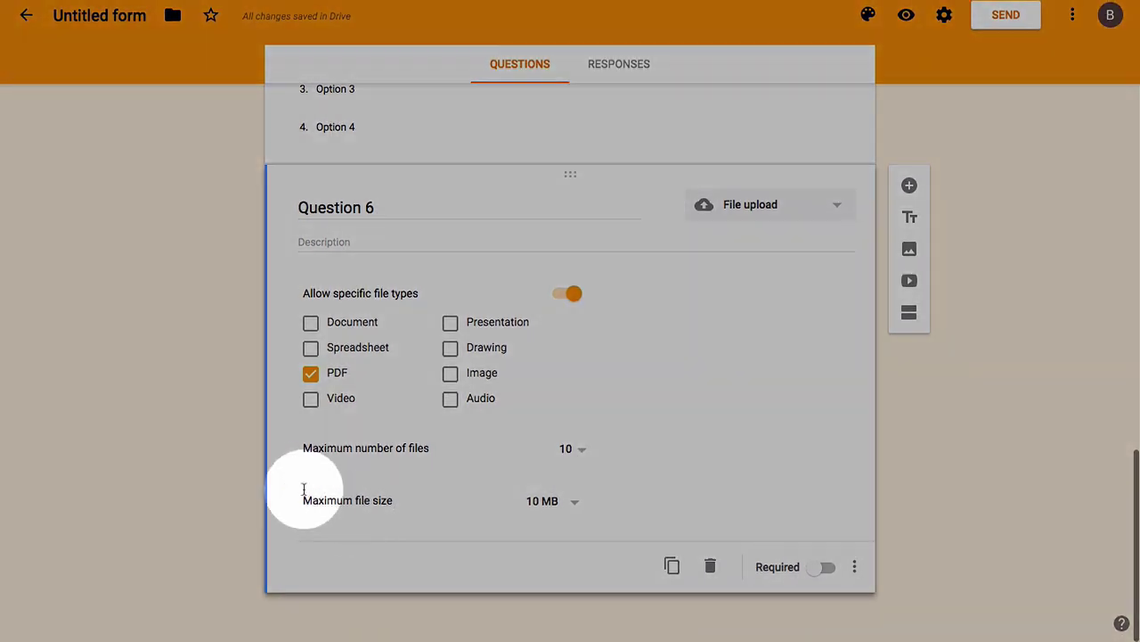
{"action": "left_click", "coordinate": [575, 501]}
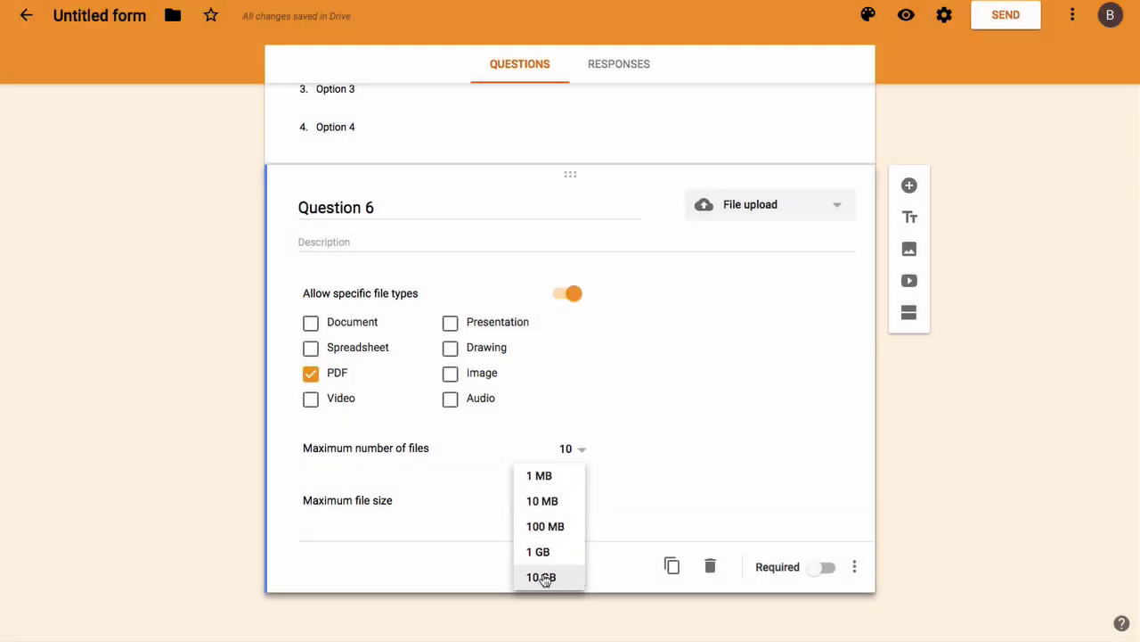
{"action": "left_click", "coordinate": [544, 578]}
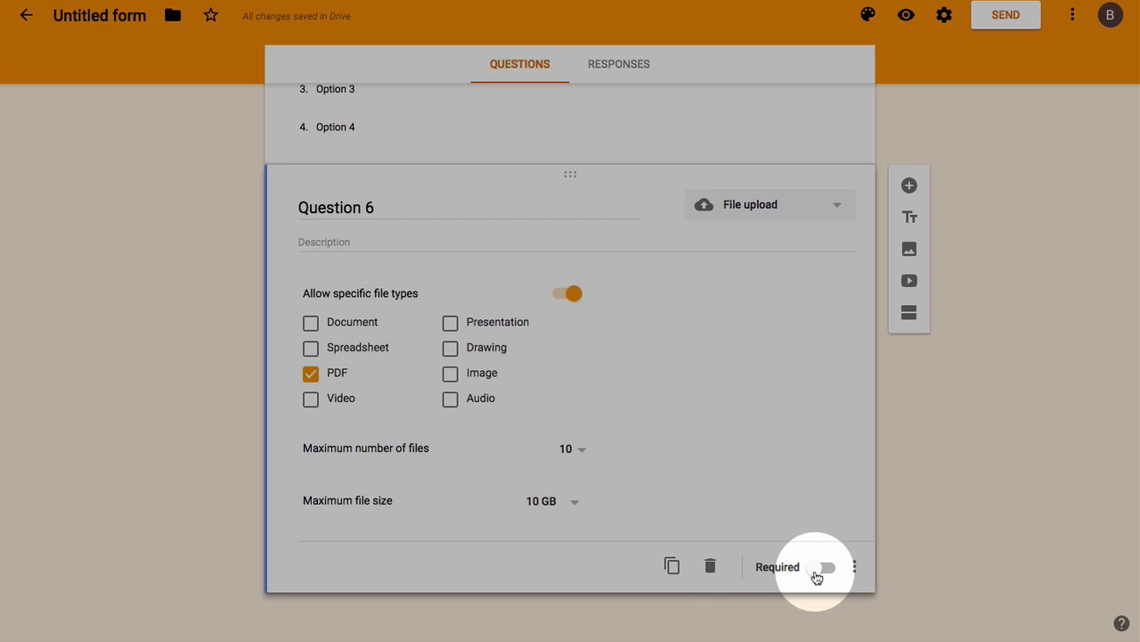
{"action": "left_click", "coordinate": [816, 574]}
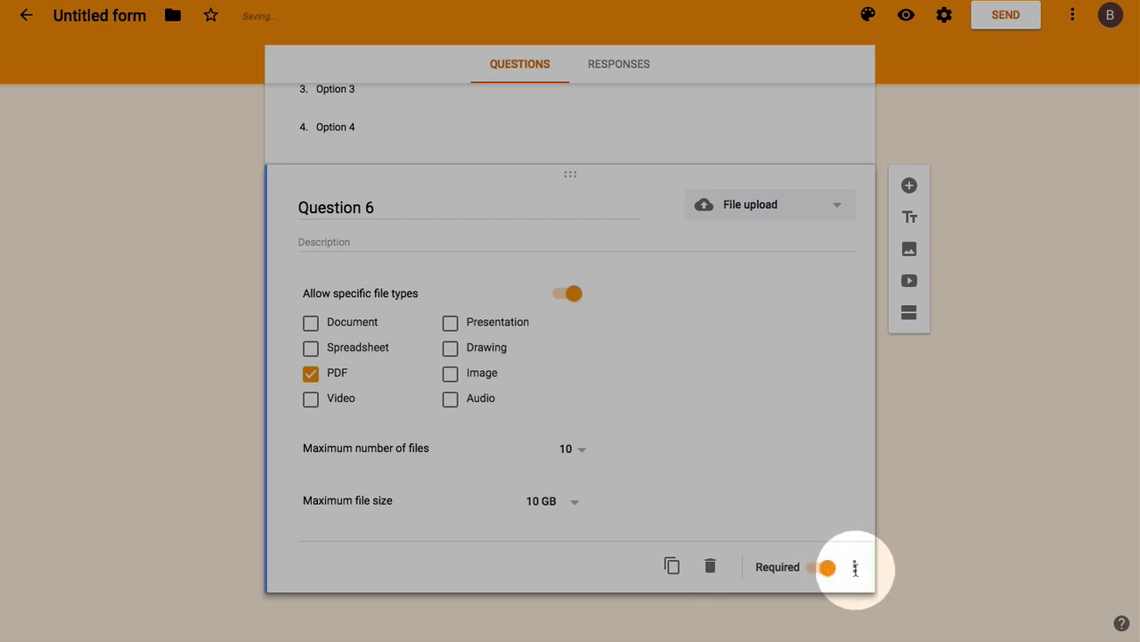
{"action": "left_click", "coordinate": [855, 568]}
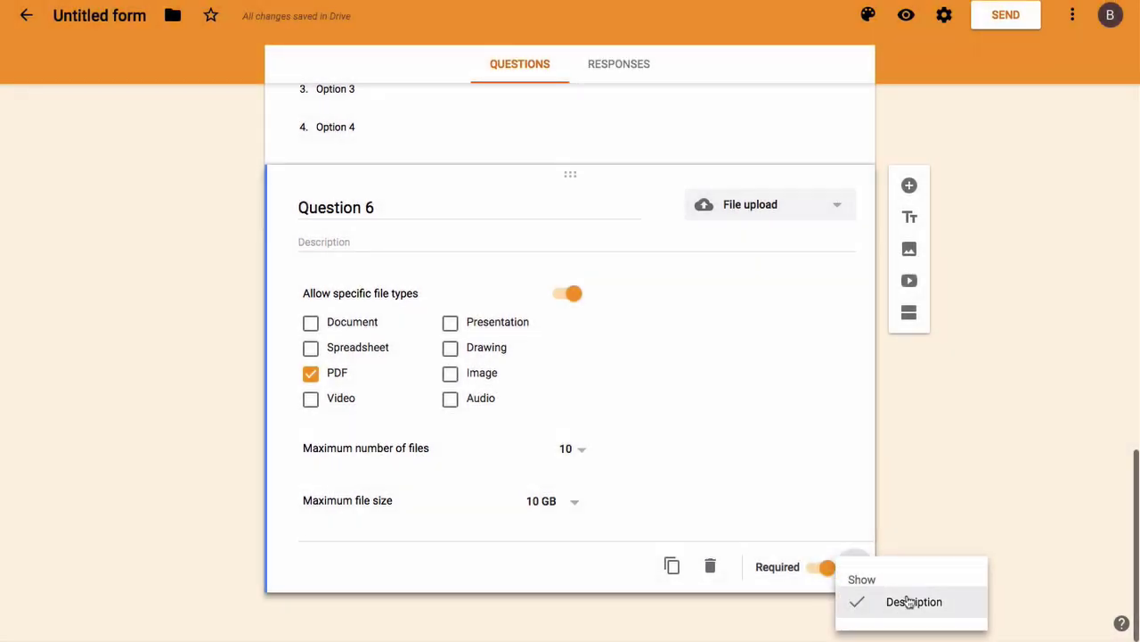
Step: Add Question 7 as a linear scale running from 0 to 10
{"action": "left_click", "coordinate": [935, 501]}
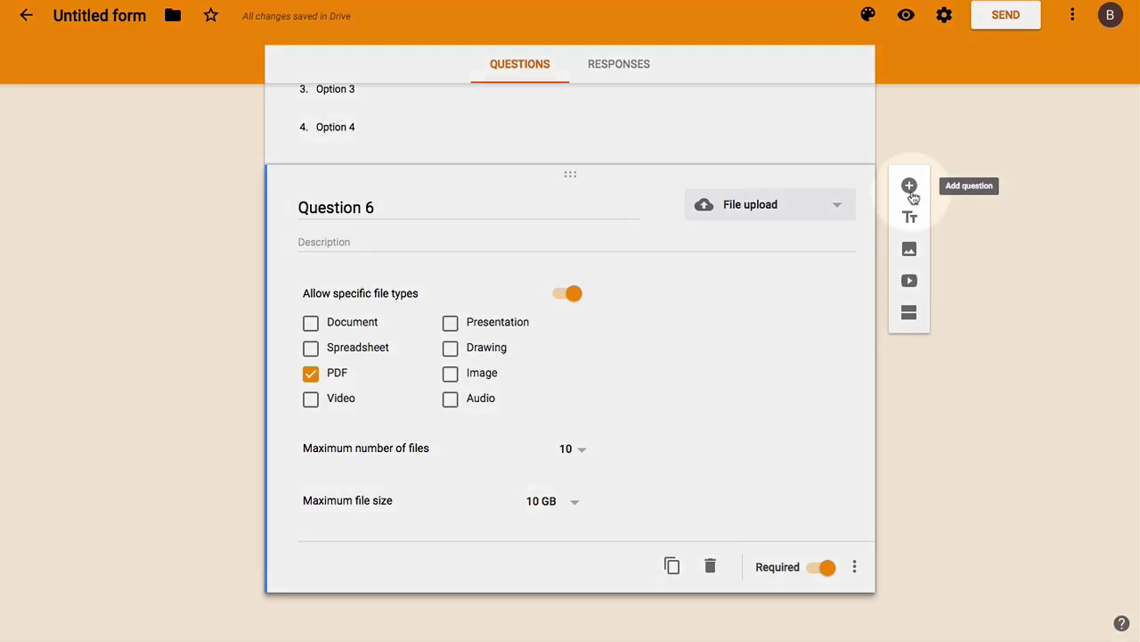
{"action": "left_click", "coordinate": [911, 194]}
{"action": "type", "text": "Qu"}
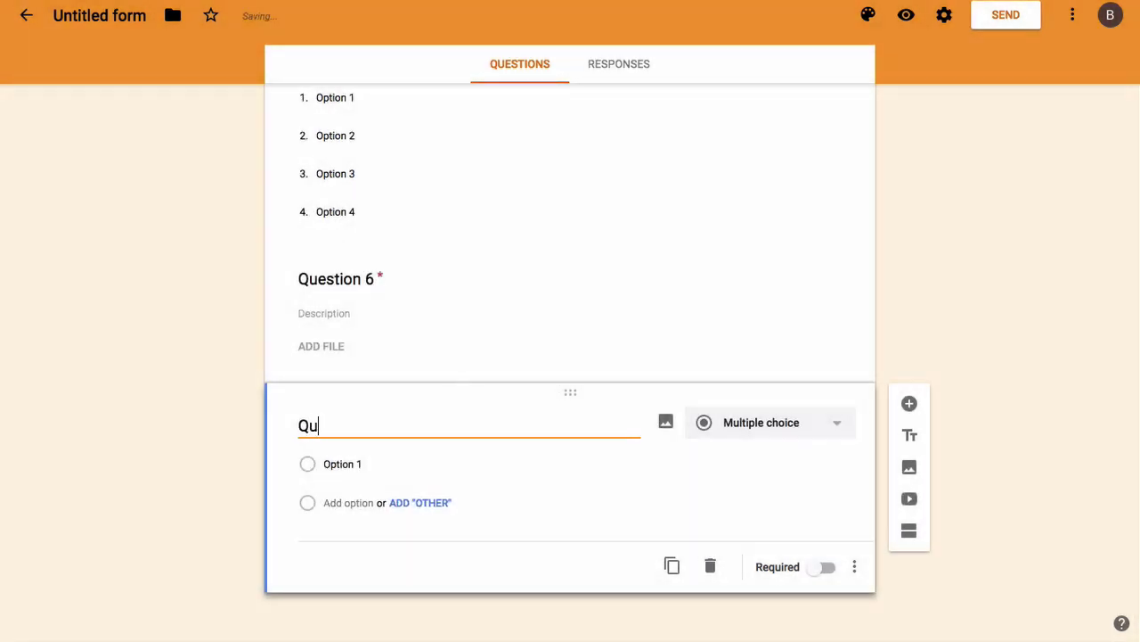
{"action": "type", "text": "estion 7"}
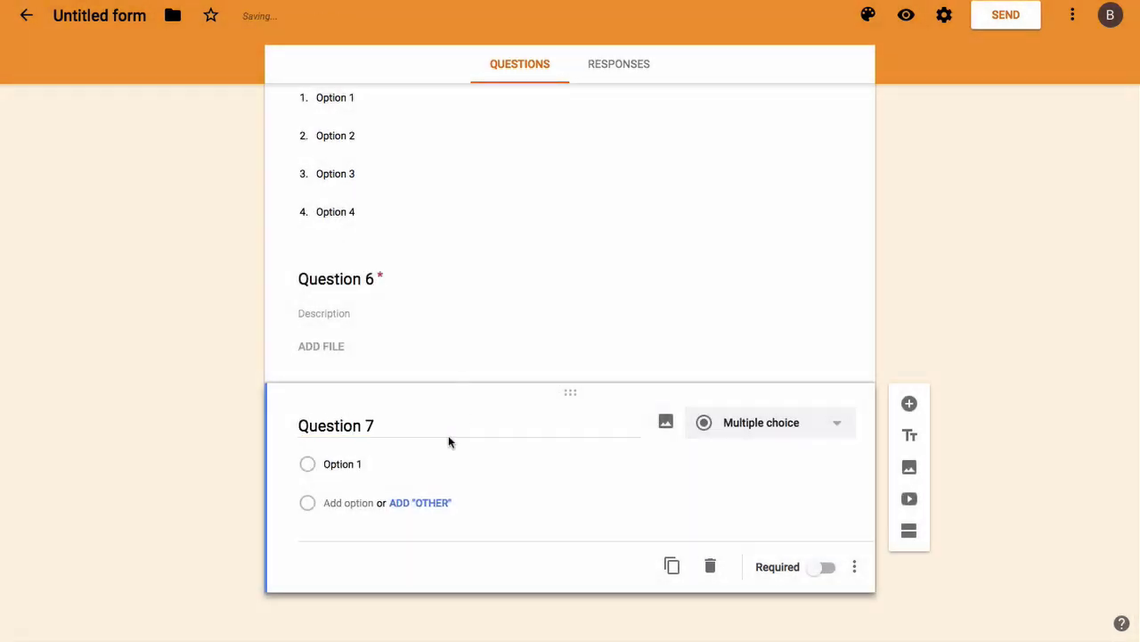
{"action": "left_click", "coordinate": [840, 424]}
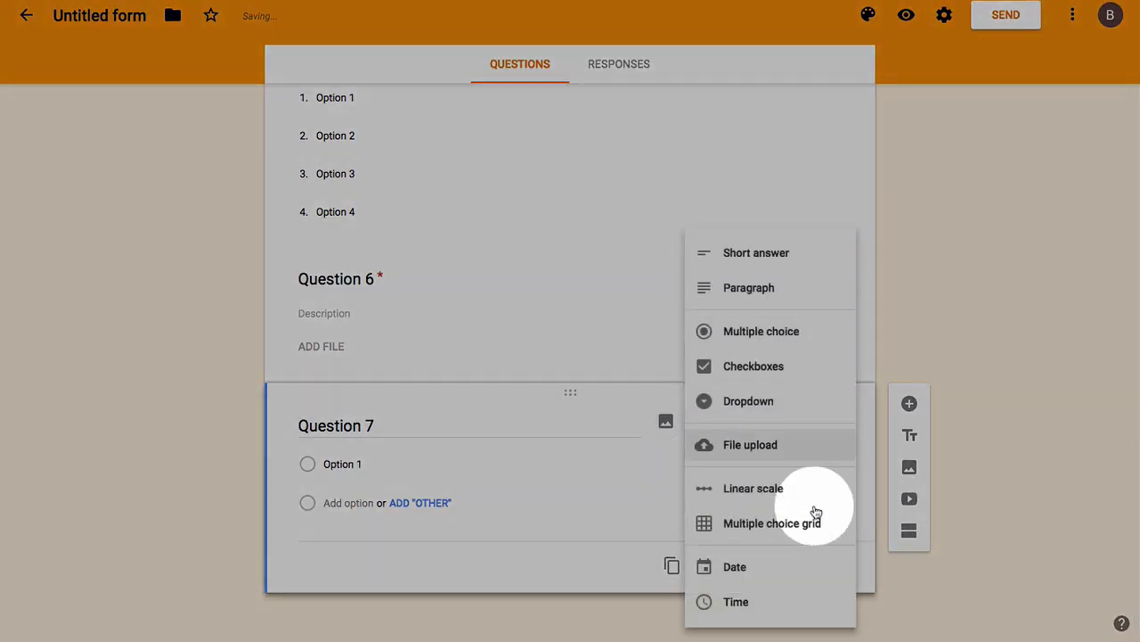
{"action": "left_click", "coordinate": [736, 487]}
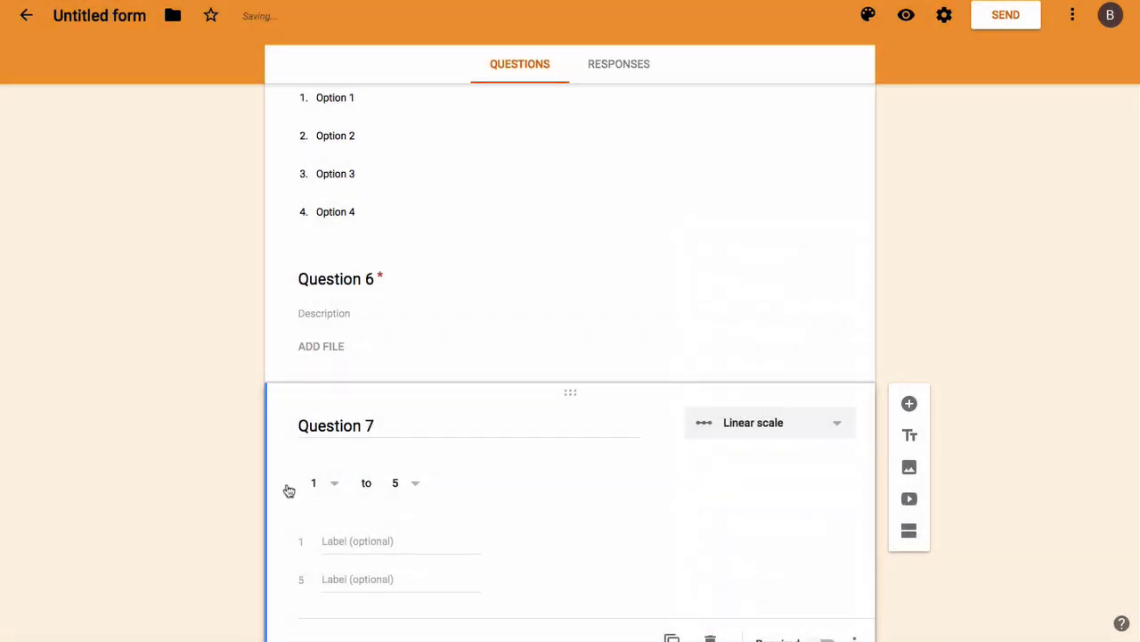
{"action": "left_click", "coordinate": [330, 407]}
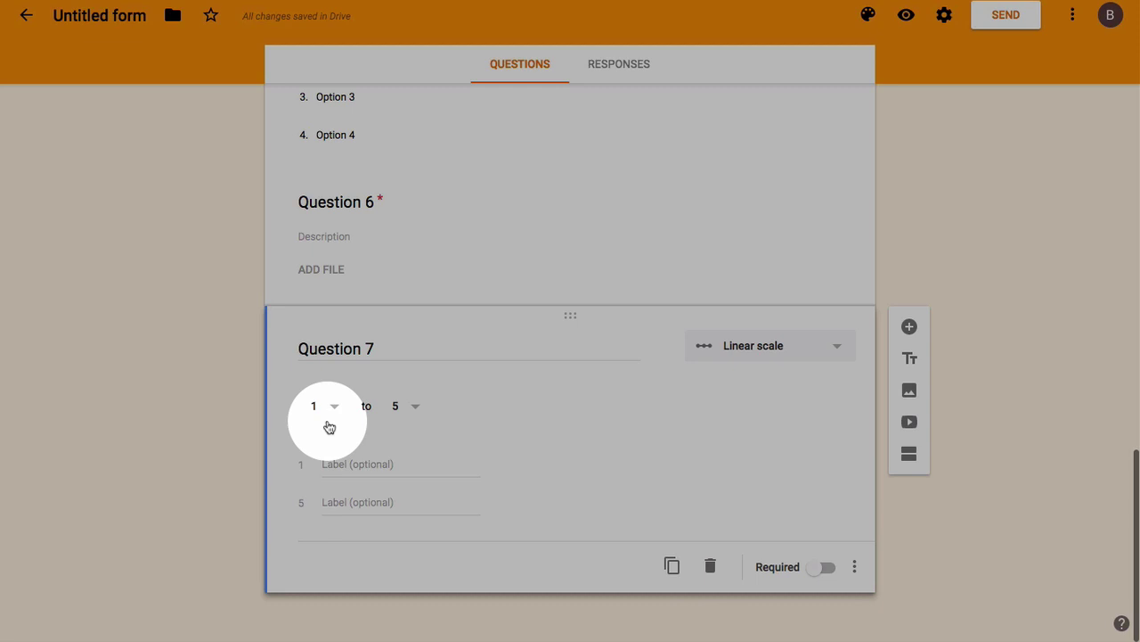
{"action": "left_click", "coordinate": [335, 373]}
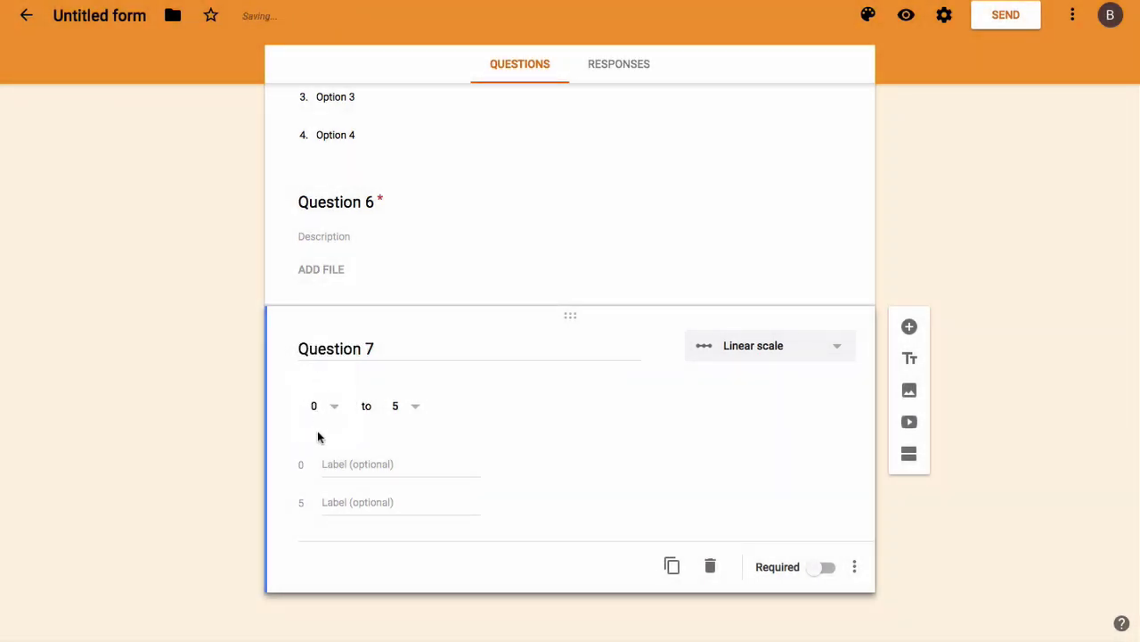
{"action": "left_click", "coordinate": [409, 407]}
{"action": "left_click", "coordinate": [418, 576]}
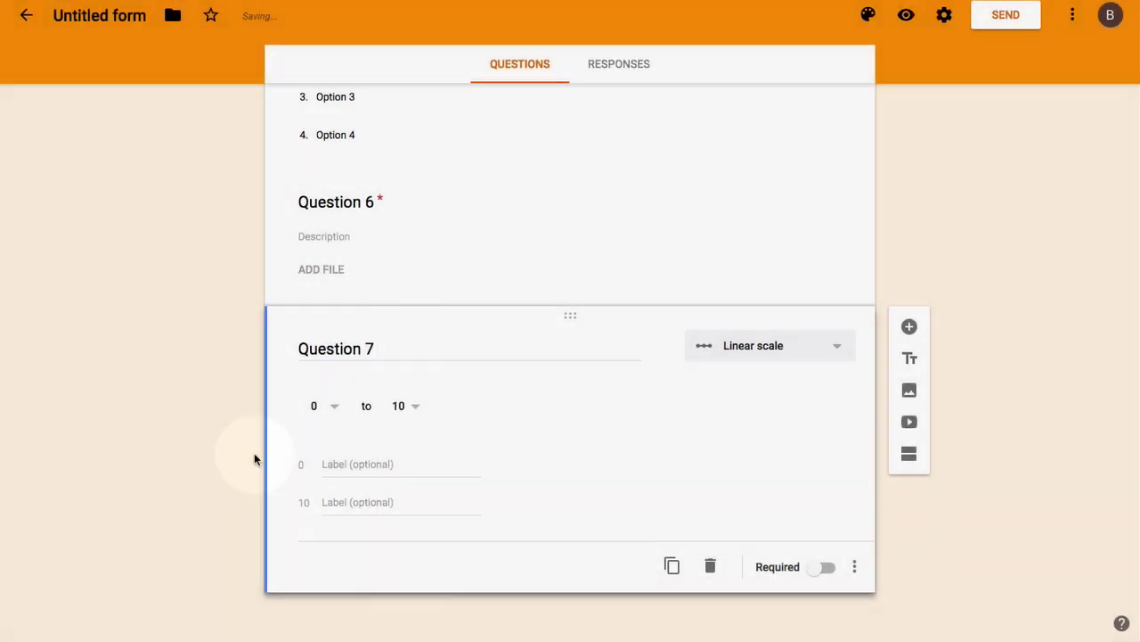
Step: Label the scale ends 'I like it' at 0 and 'I don't like it' at 10
{"action": "left_click", "coordinate": [381, 470]}
{"action": "type", "text": "I like it"}
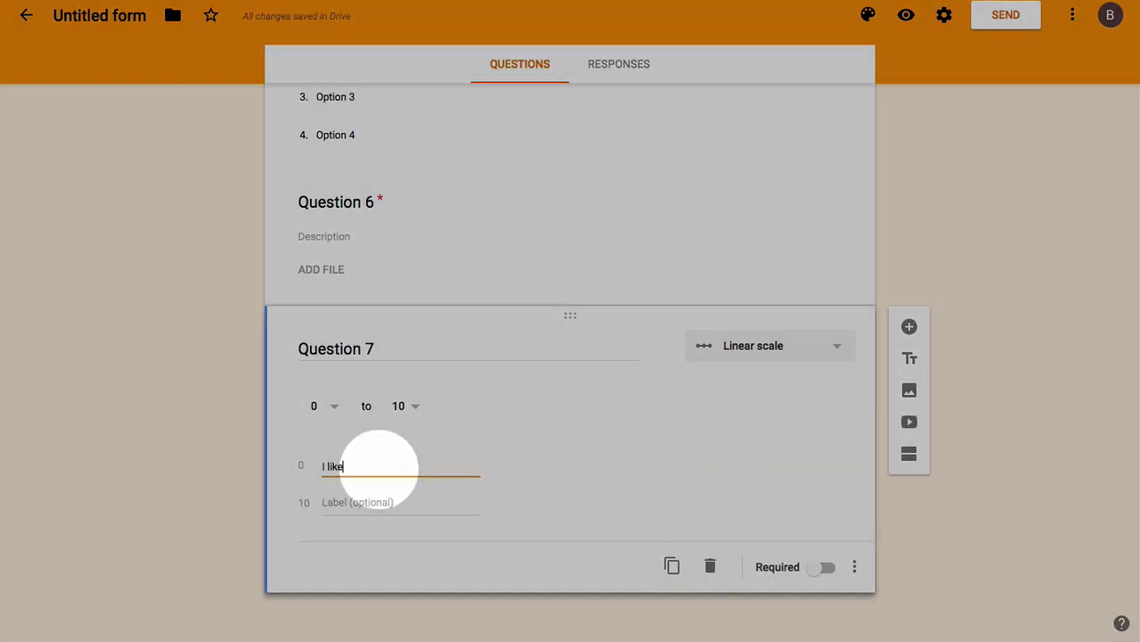
{"action": "left_click", "coordinate": [401, 502]}
{"action": "type", "text": "I don't like it"}
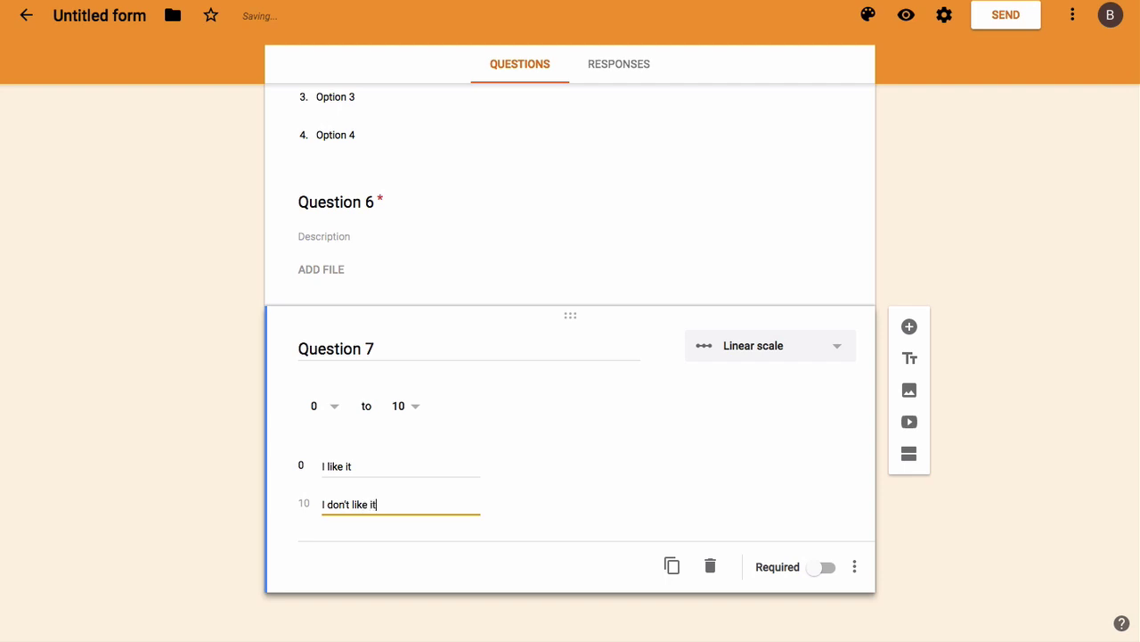
{"action": "key", "text": "Tab"}
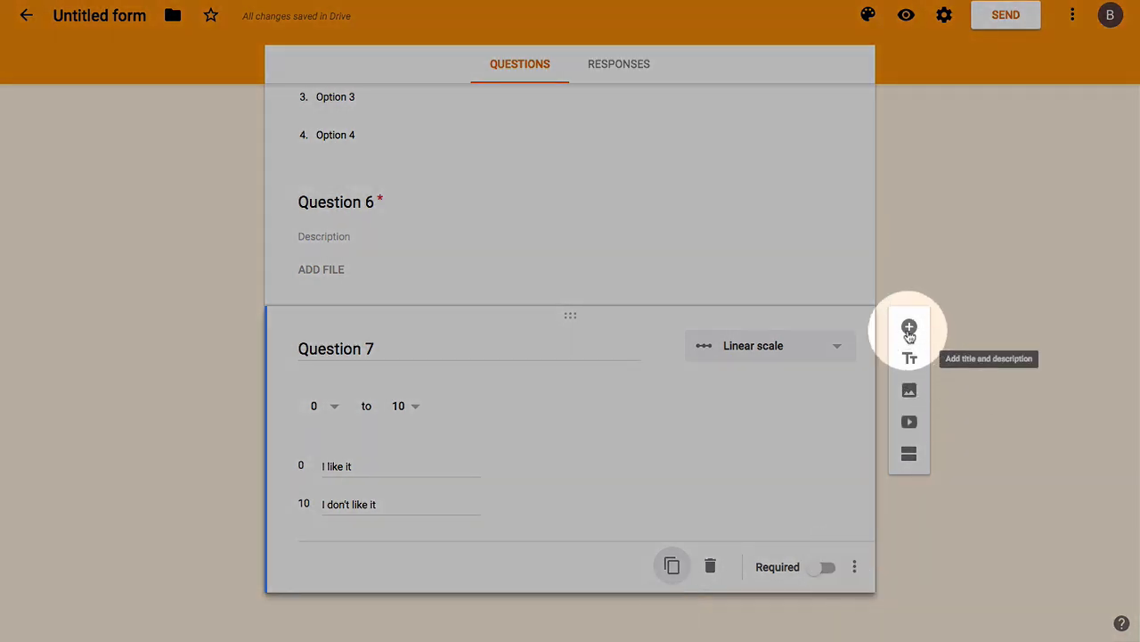
Step: Add a question titled 'Question 8' and set its type to Multiple choice grid
{"action": "left_click", "coordinate": [910, 328]}
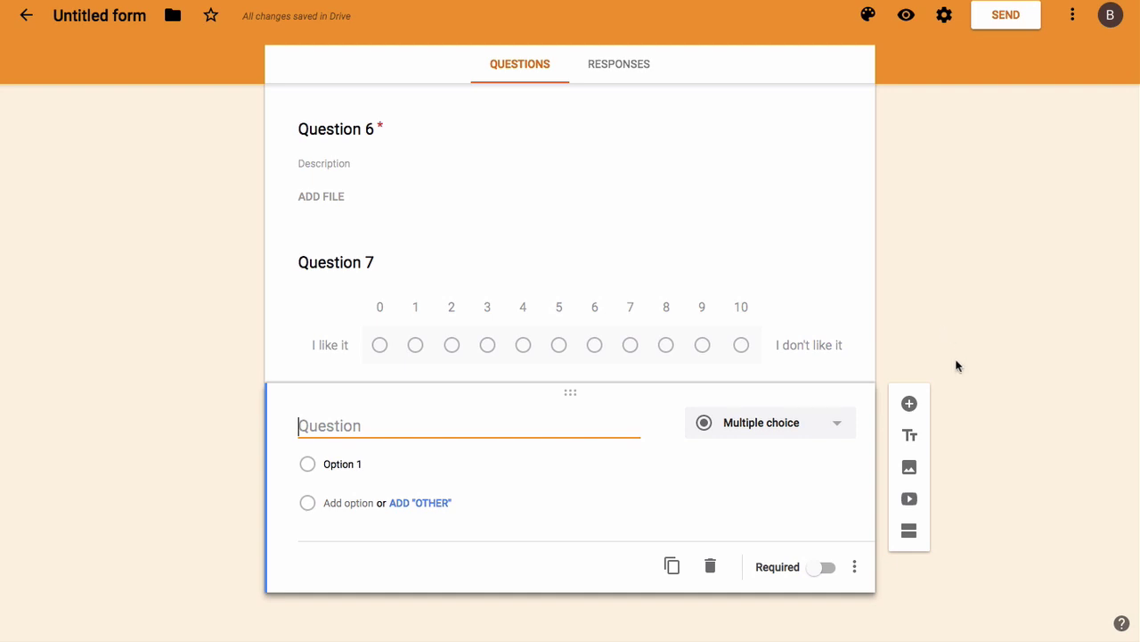
{"action": "type", "text": "Question 8"}
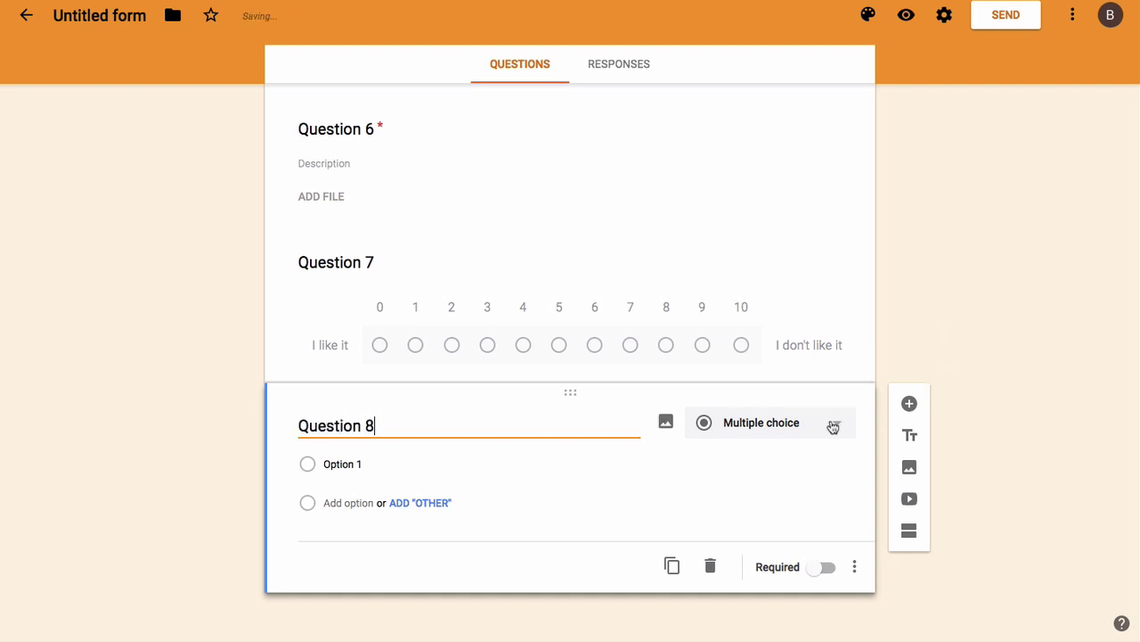
{"action": "left_click", "coordinate": [830, 422]}
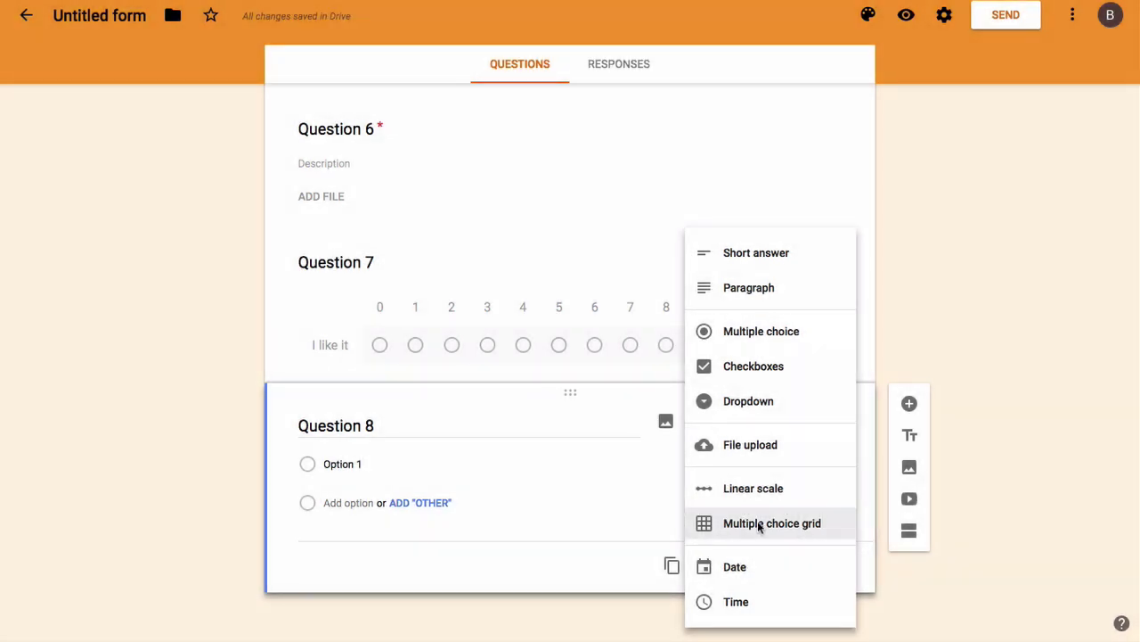
{"action": "left_click", "coordinate": [759, 525]}
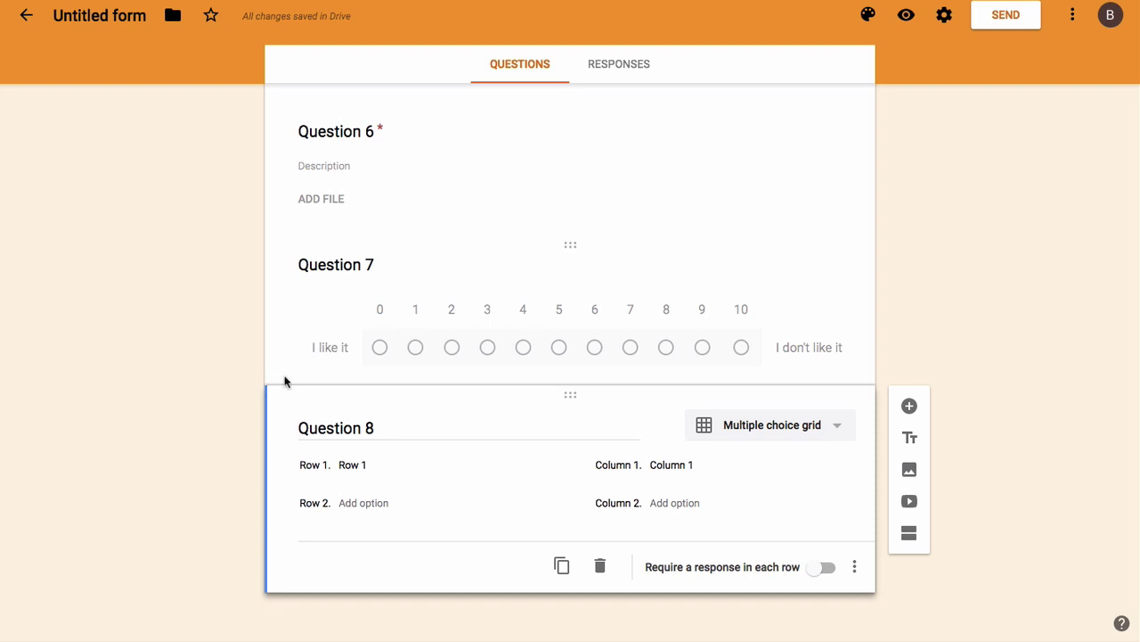
Step: Add grid rows and name them Apples, Oranges, Peaches and 'Pea'
{"action": "left_click", "coordinate": [395, 502]}
{"action": "left_click", "coordinate": [361, 502]}
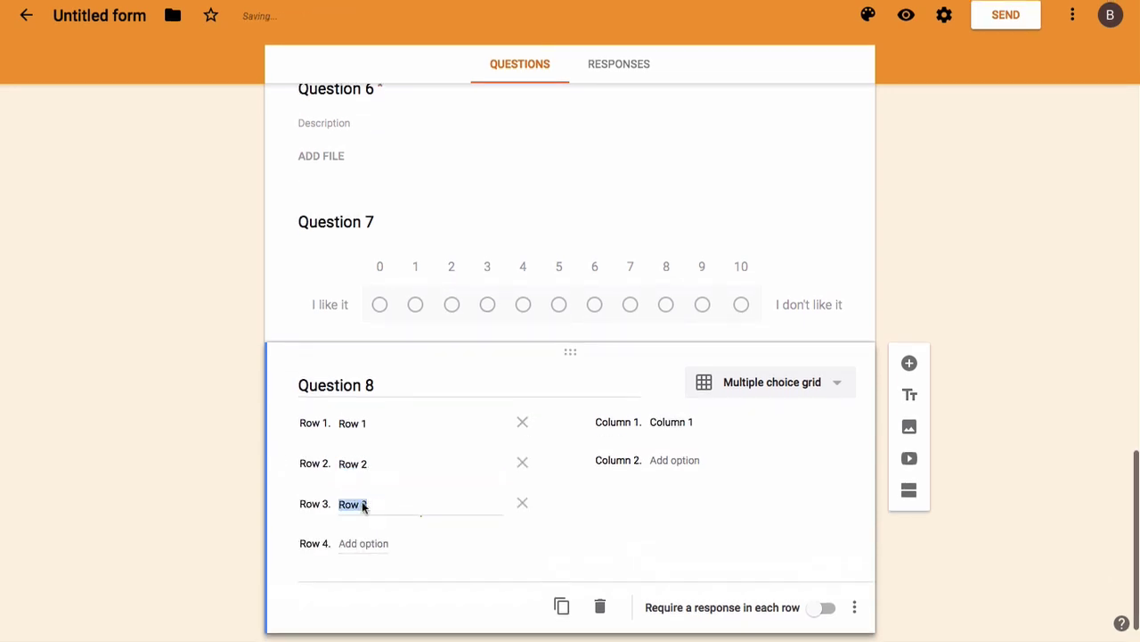
{"action": "left_click", "coordinate": [361, 543]}
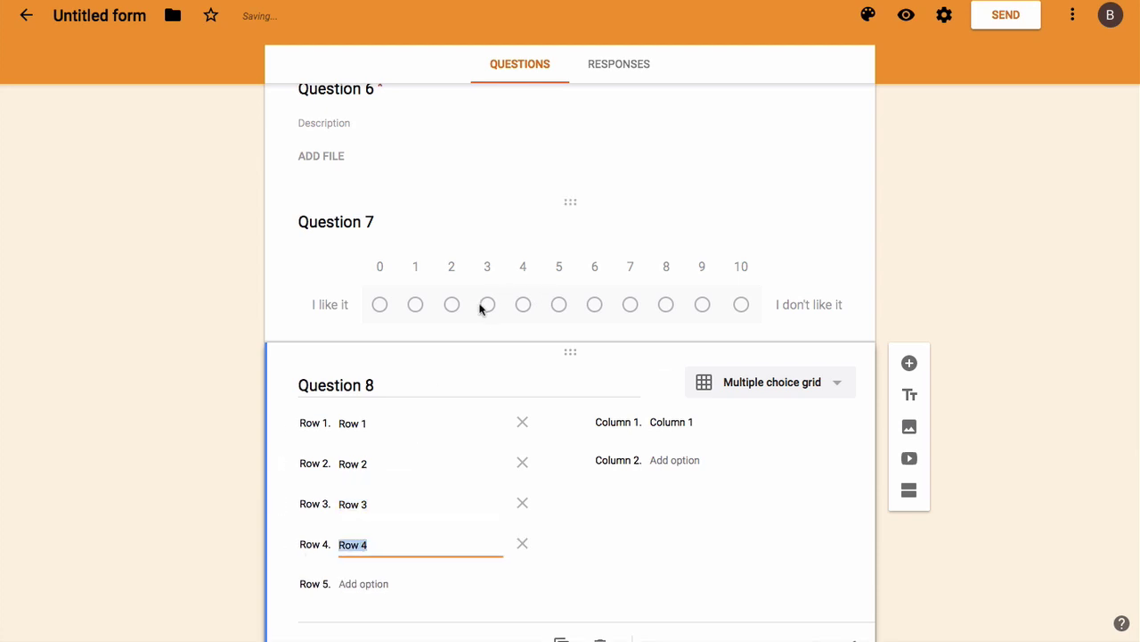
{"action": "left_click", "coordinate": [355, 424]}
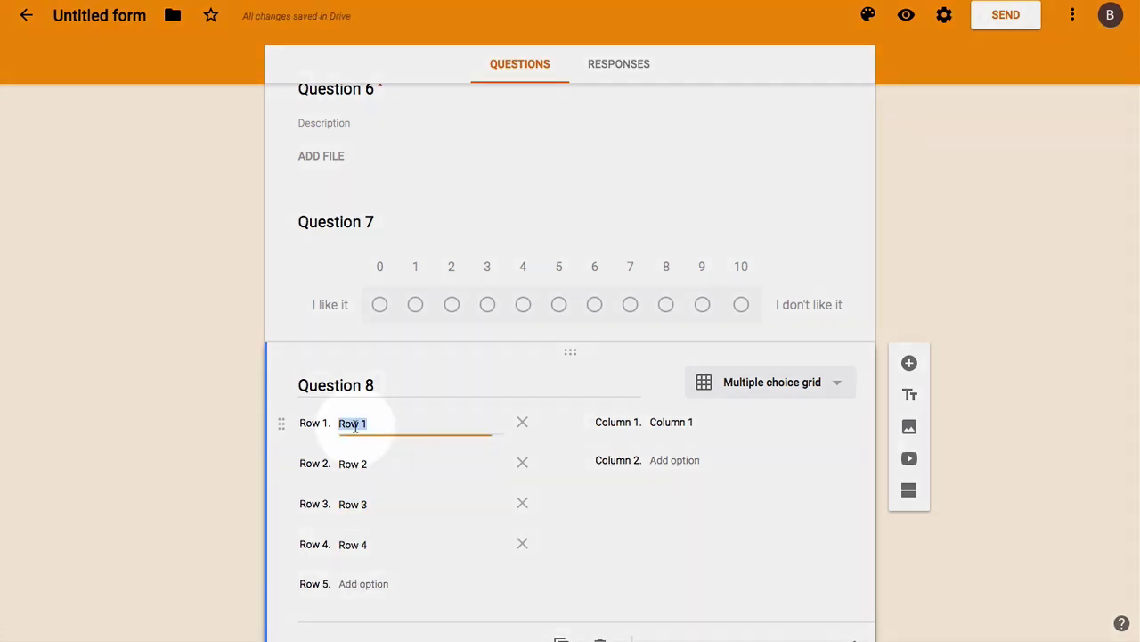
{"action": "type", "text": "A"}
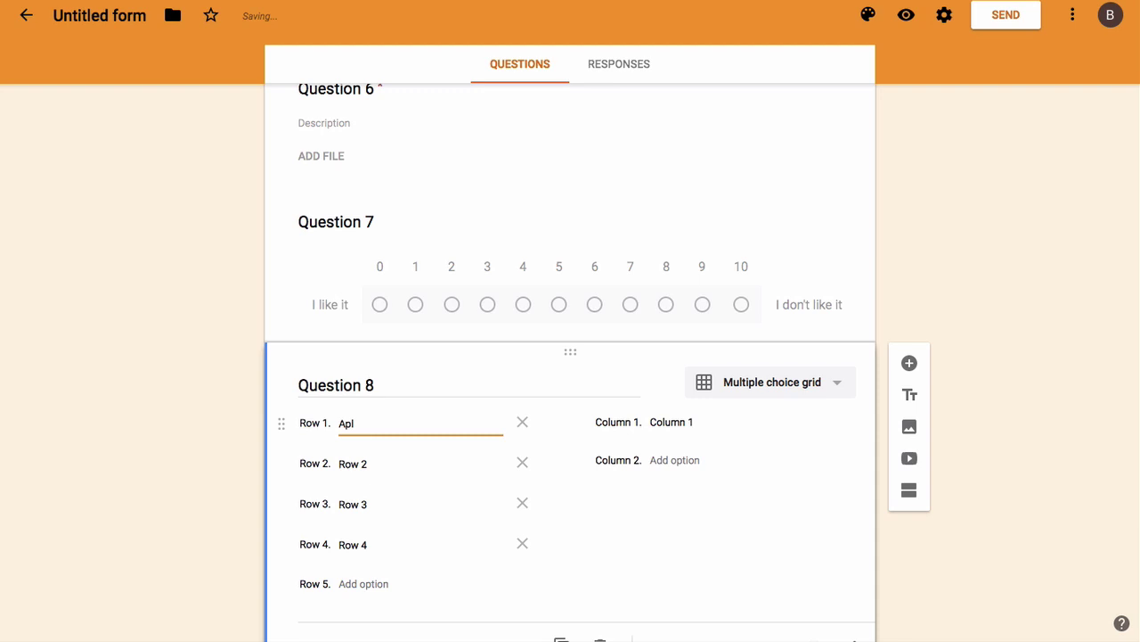
{"action": "type", "text": "pples"}
{"action": "left_click", "coordinate": [371, 463]}
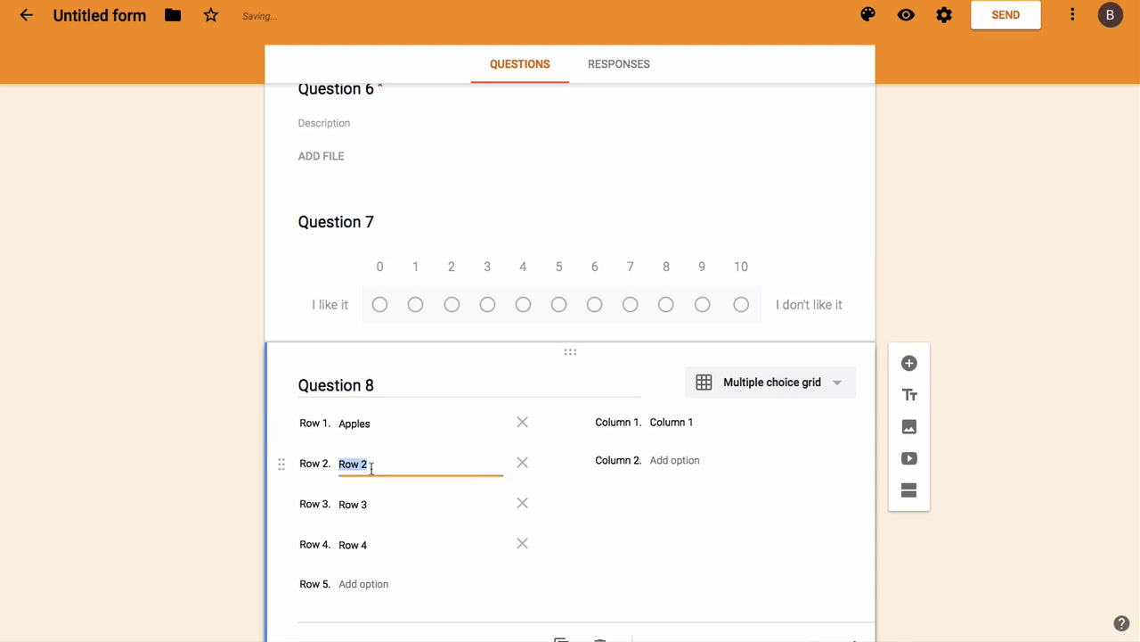
{"action": "type", "text": "Oranges"}
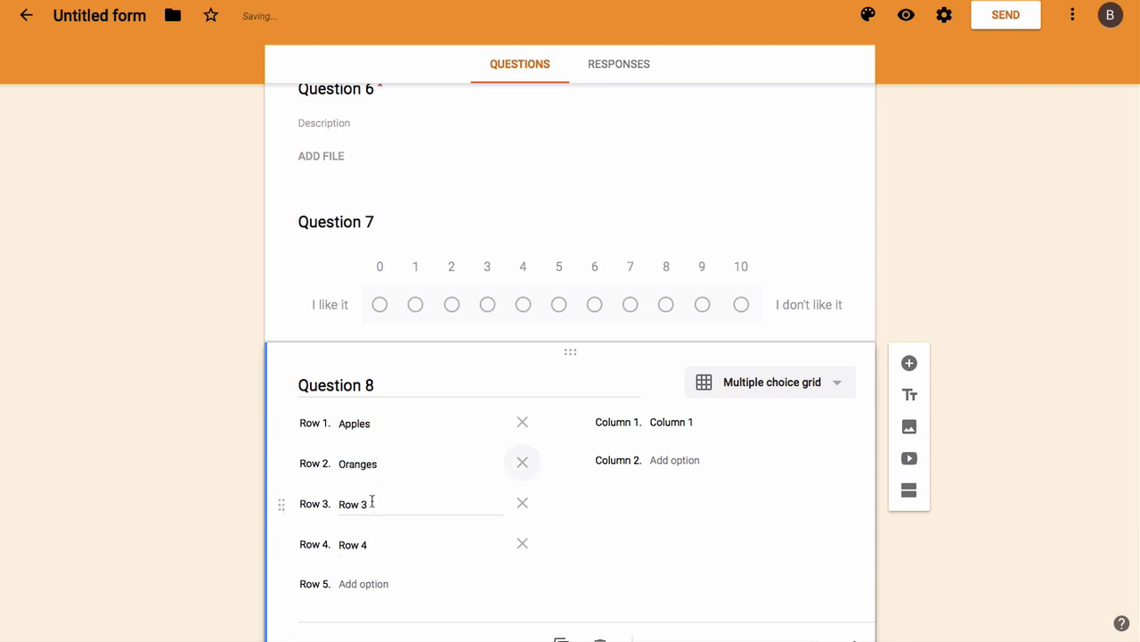
{"action": "left_click", "coordinate": [374, 504]}
{"action": "type", "text": "Peaches"}
{"action": "left_click", "coordinate": [369, 544]}
{"action": "type", "text": "Pears"}
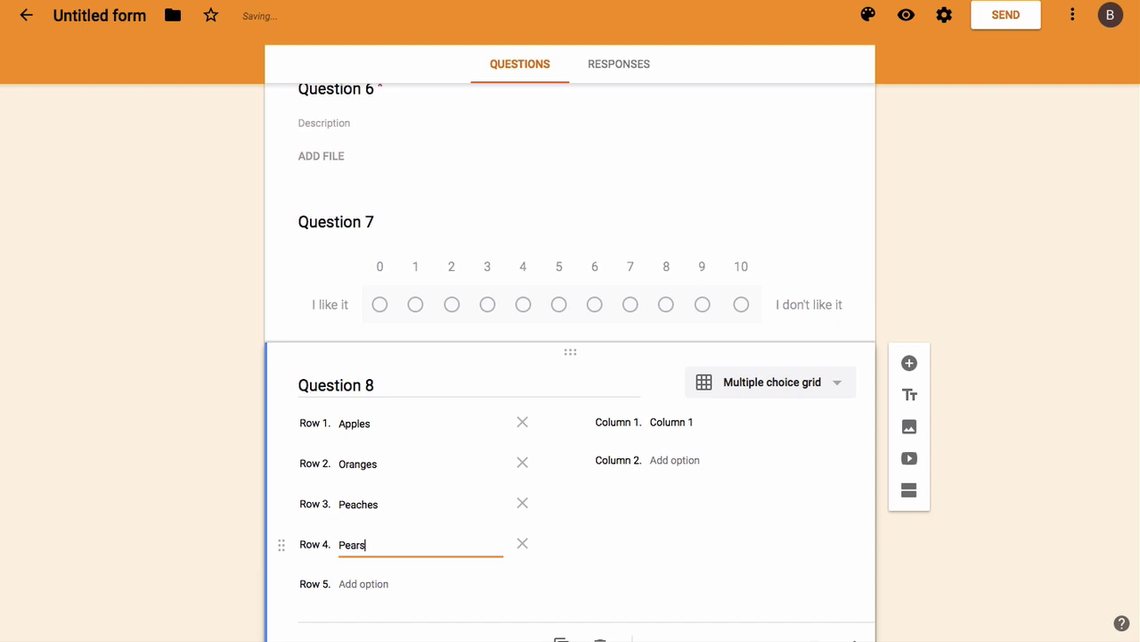
Step: Label the four columns 'Ilik like', 'I kind of', 'I don't like' and 'I avoid like the plague'
{"action": "left_click", "coordinate": [674, 421]}
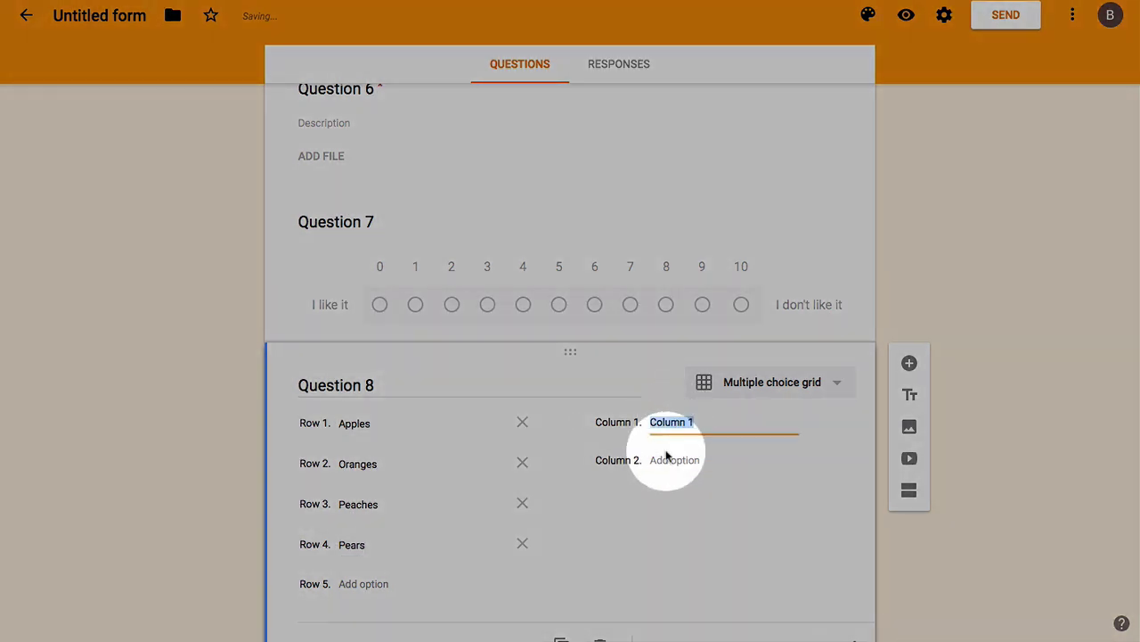
{"action": "type", "text": "I"}
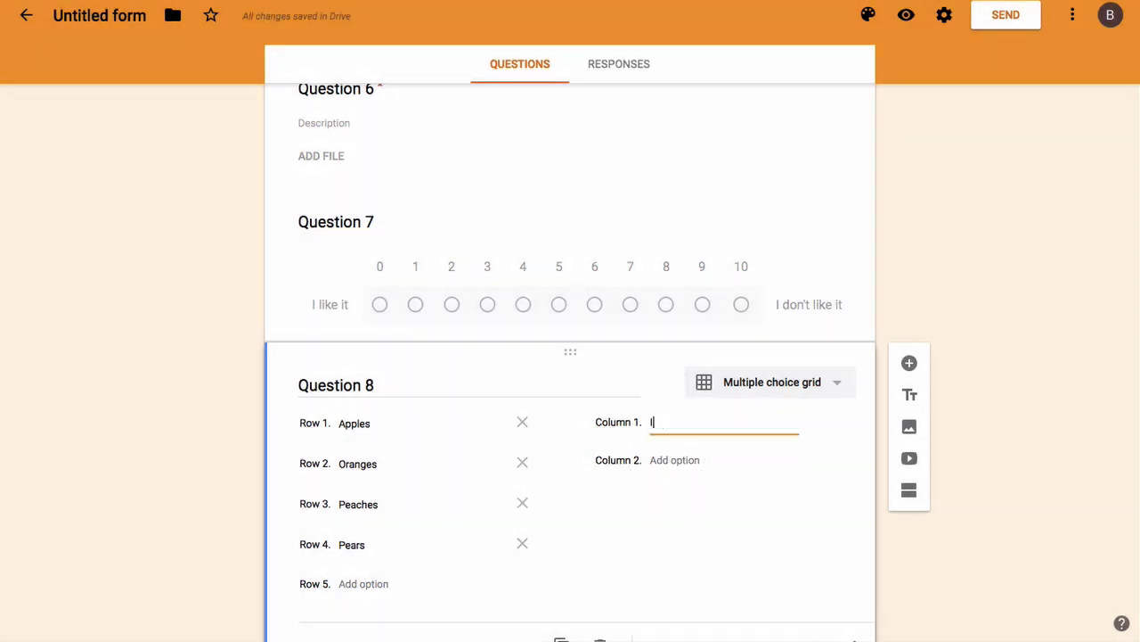
{"action": "type", "text": "lik like"}
{"action": "left_click", "coordinate": [669, 460]}
{"action": "type", "text": "I kind of"}
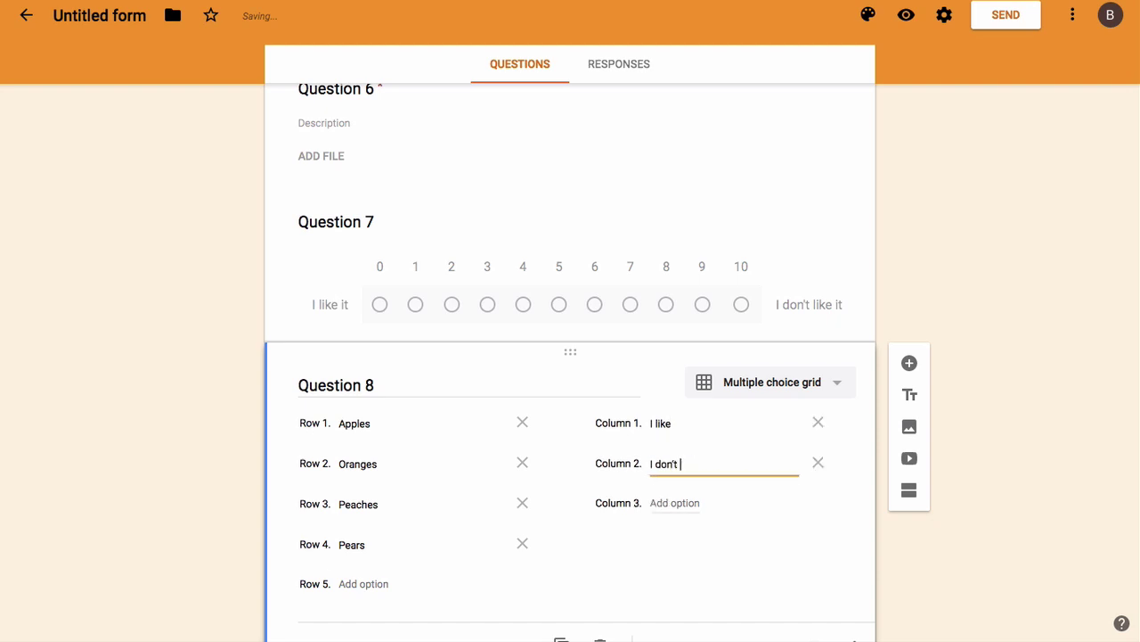
{"action": "left_click", "coordinate": [675, 503]}
{"action": "type", "text": "I don't like it"}
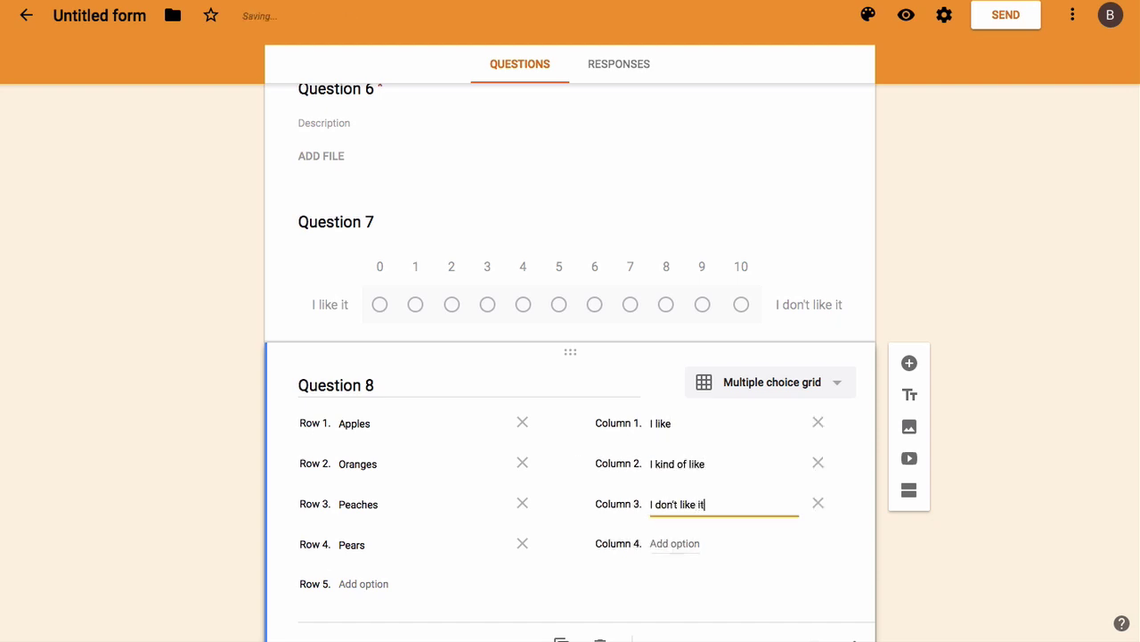
{"action": "key", "text": "BackSpace"}
{"action": "key", "text": "BackSpace"}
{"action": "left_click", "coordinate": [674, 543]}
{"action": "type", "text": "I avoid like the p"}
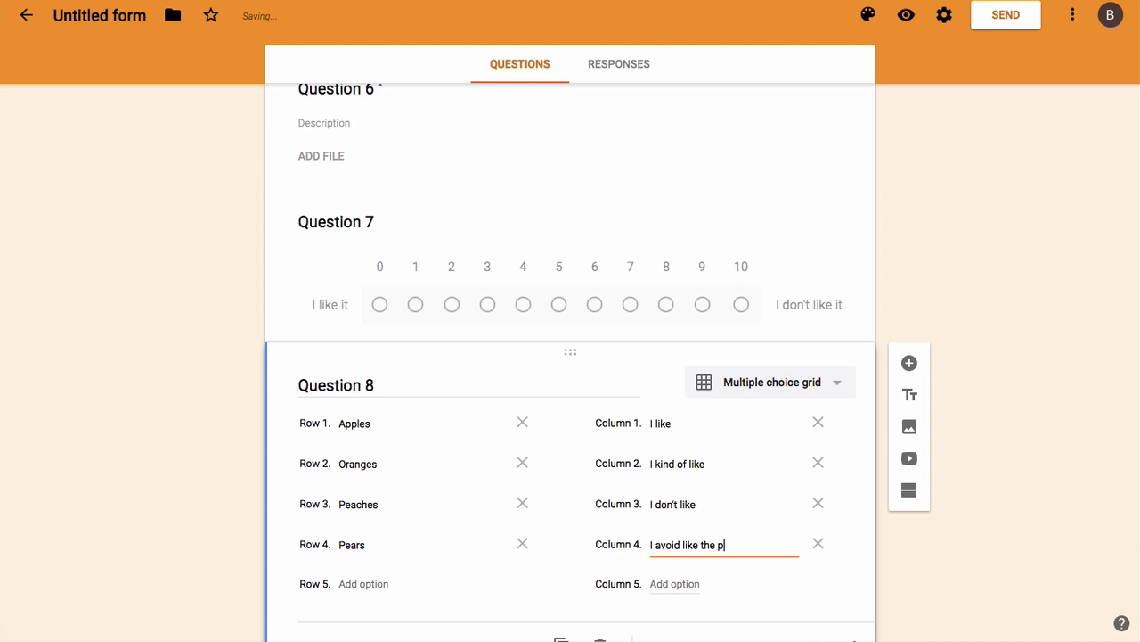
{"action": "type", "text": "lague"}
{"action": "left_click", "coordinate": [926, 540]}
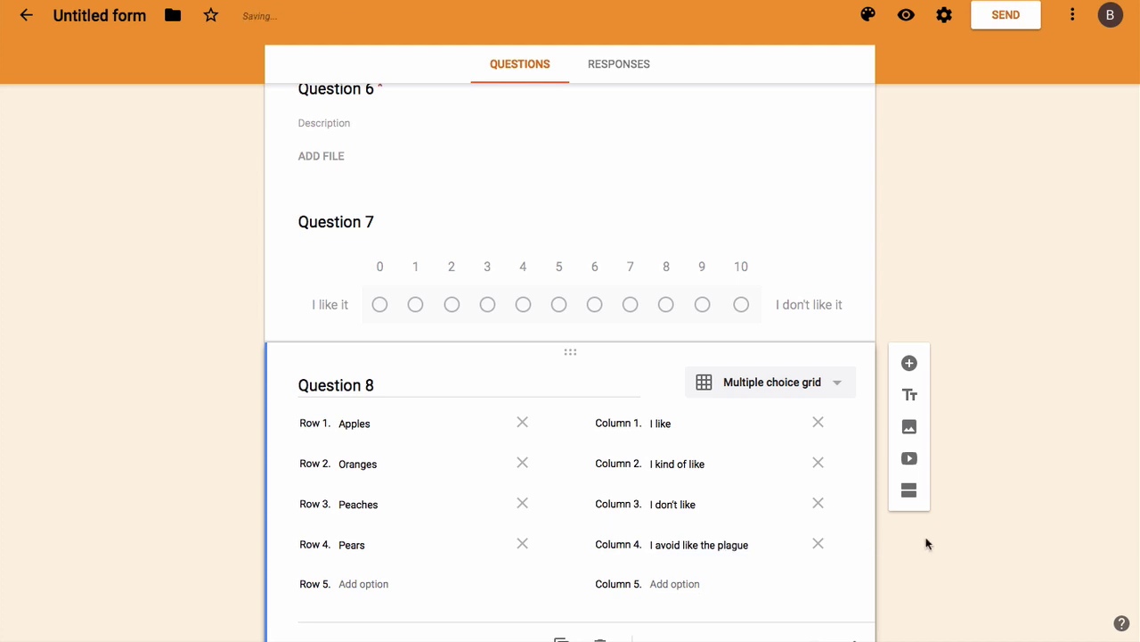
Step: Add a fifth row, Dragon Fruit, and require a response in each row
{"action": "scroll", "coordinate": [927, 540], "scroll_direction": "down", "scroll_amount": 1}
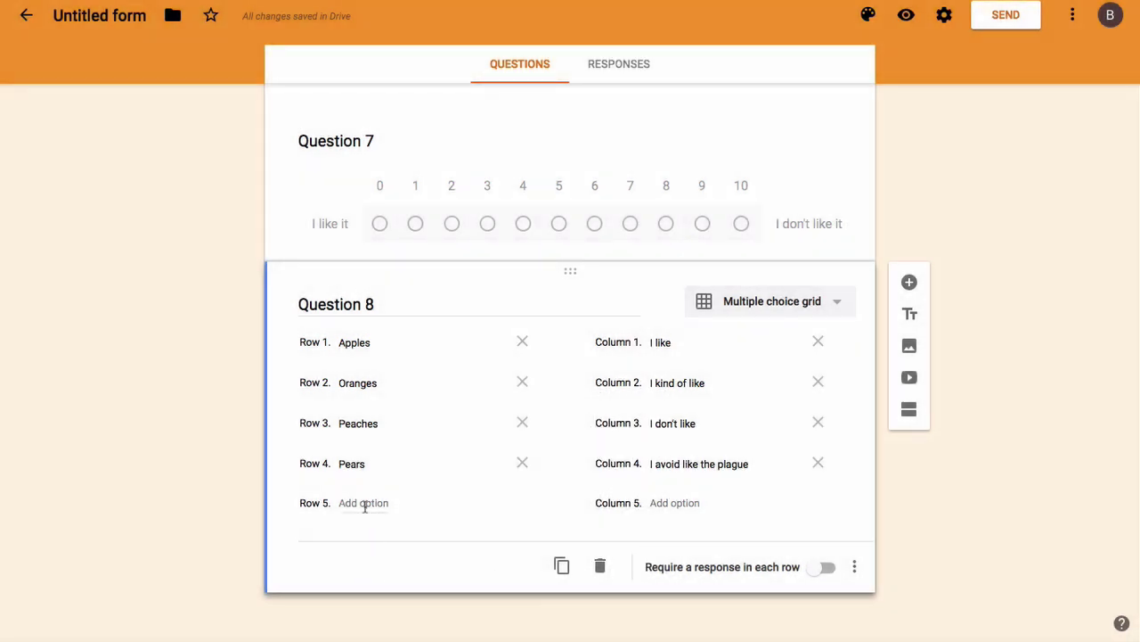
{"action": "left_click", "coordinate": [364, 504]}
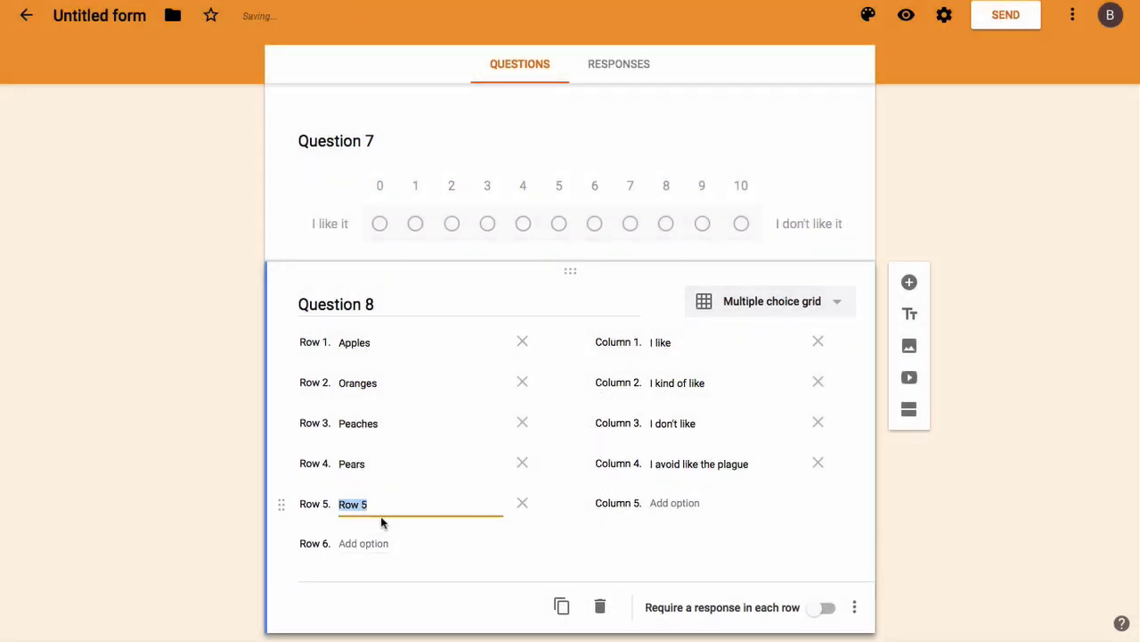
{"action": "type", "text": "Dragon Fruit"}
{"action": "scroll", "coordinate": [408, 356], "scroll_direction": "down", "scroll_amount": 1}
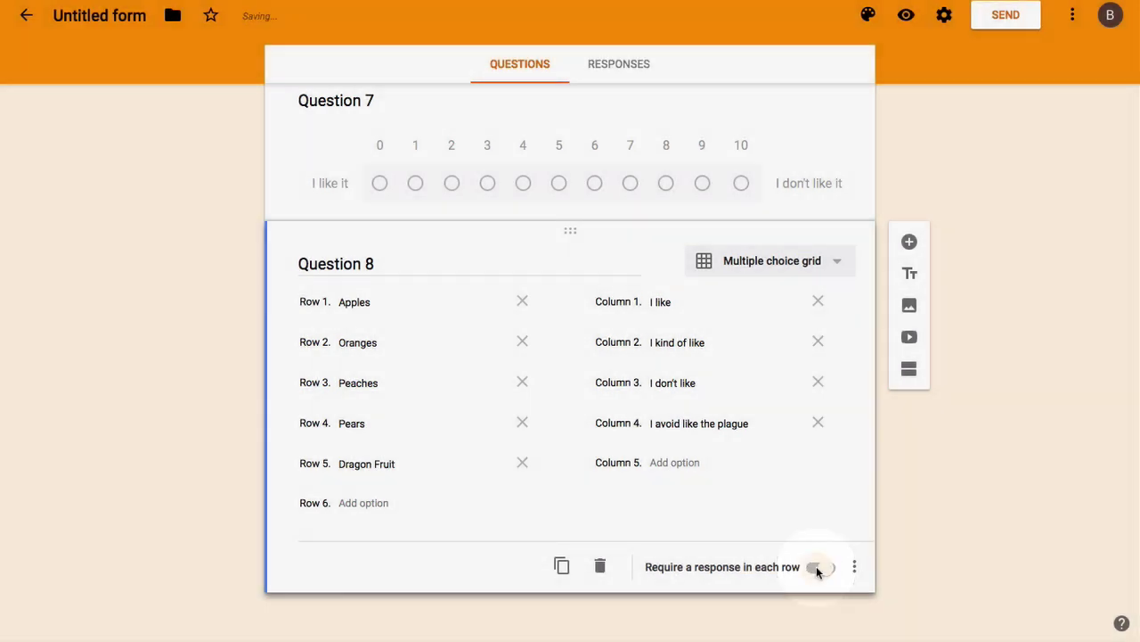
{"action": "left_click", "coordinate": [818, 569]}
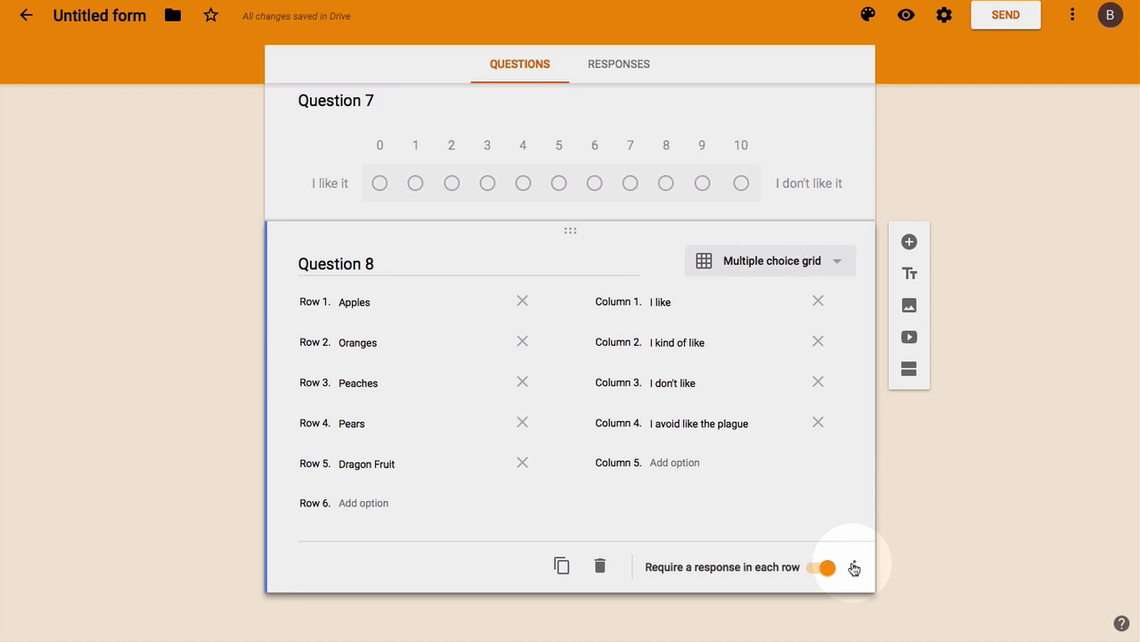
{"action": "left_click", "coordinate": [853, 568]}
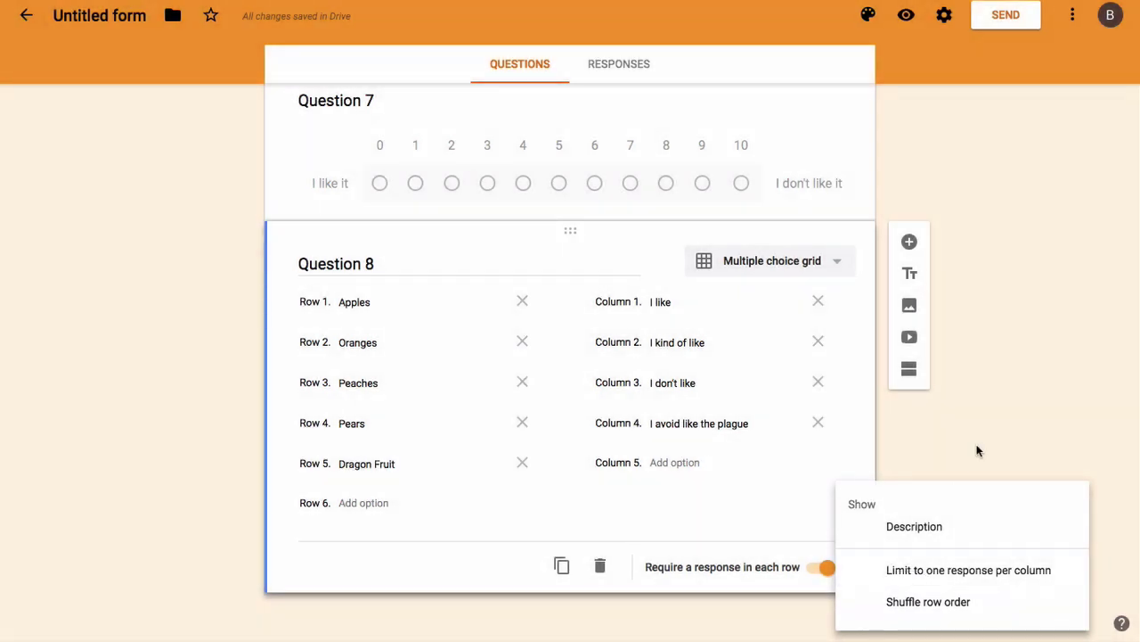
{"action": "left_click", "coordinate": [976, 451]}
Step: Add Question 9 as a Date question and turn on Required
{"action": "left_click", "coordinate": [909, 241]}
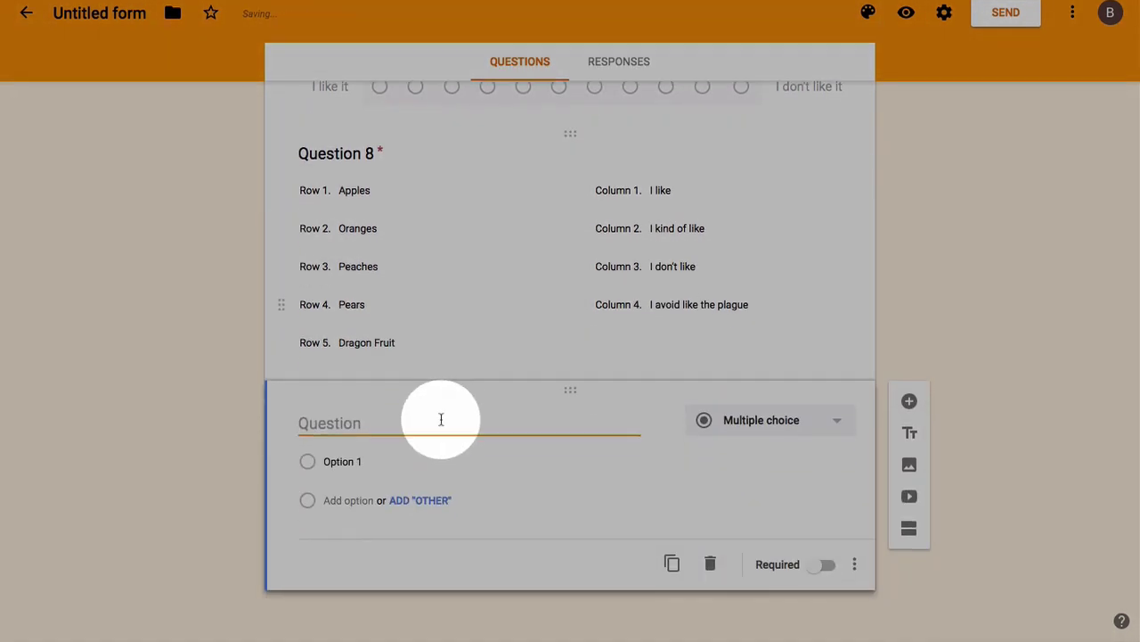
{"action": "type", "text": "Question 9"}
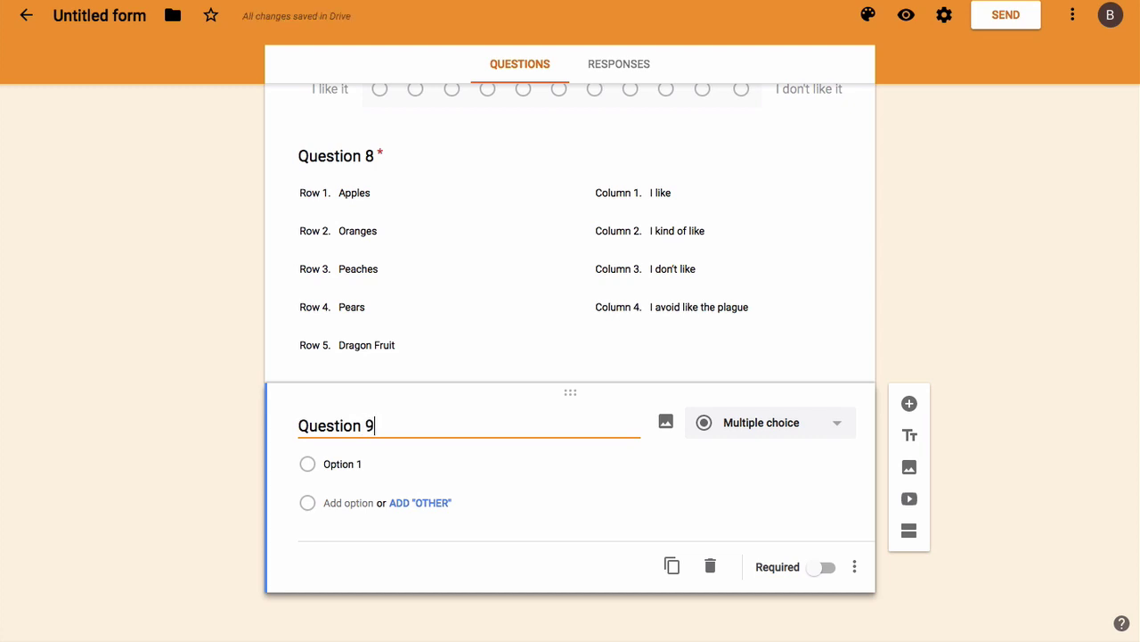
{"action": "left_click", "coordinate": [744, 436]}
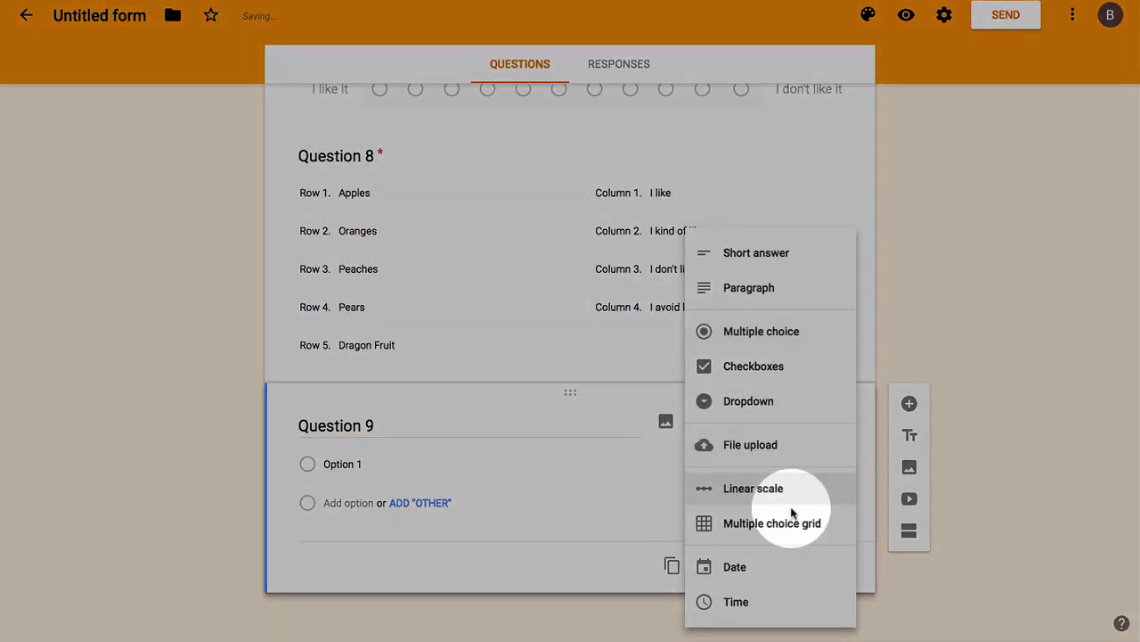
{"action": "left_click", "coordinate": [742, 567]}
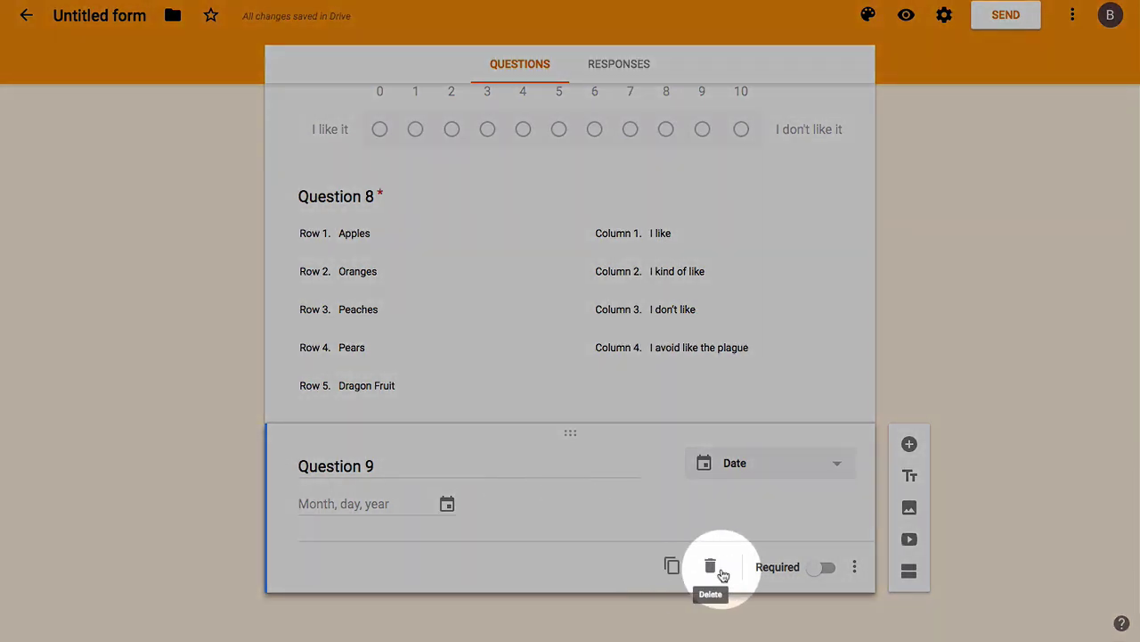
{"action": "left_click", "coordinate": [825, 568]}
{"action": "left_click", "coordinate": [852, 568]}
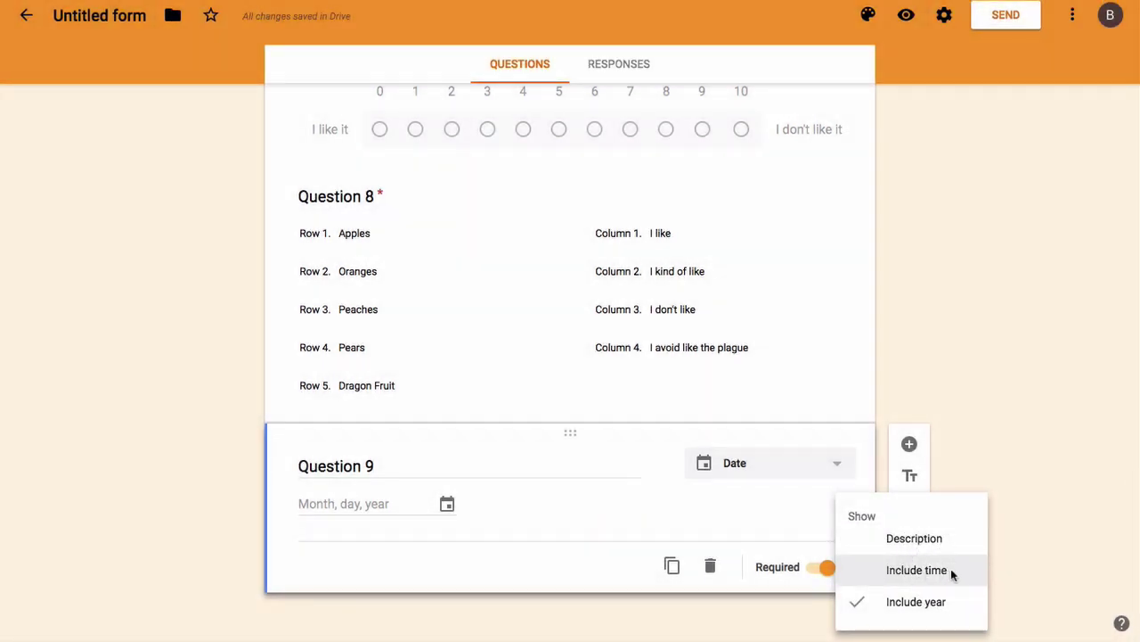
{"action": "left_click", "coordinate": [1031, 529]}
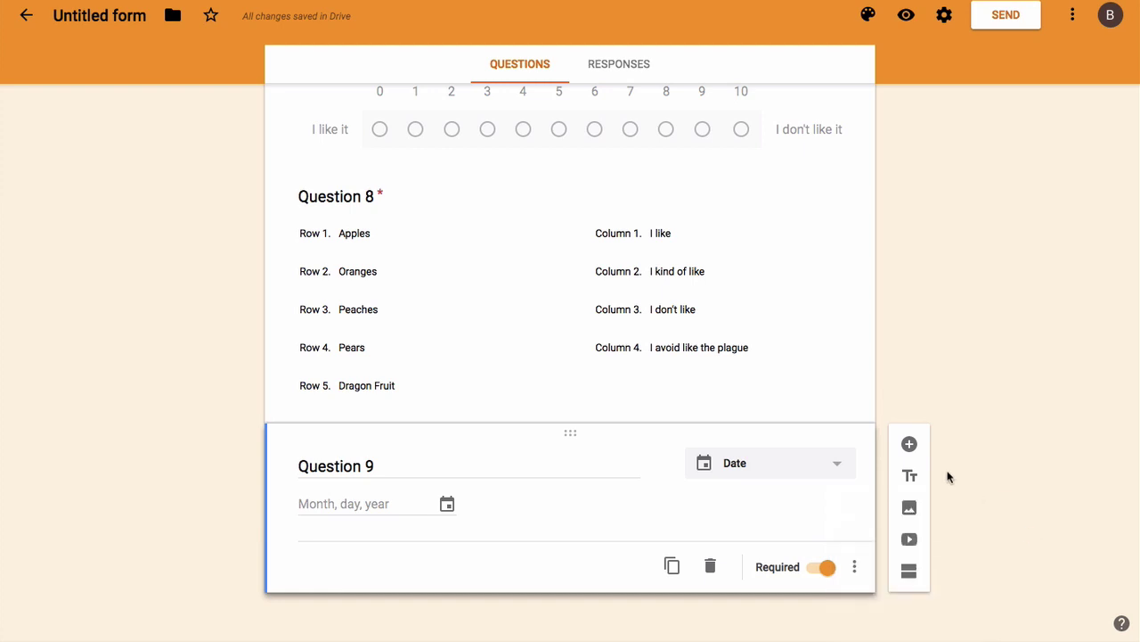
Step: Add 'Question 10' as a Time question and switch Required on
{"action": "left_click", "coordinate": [908, 444]}
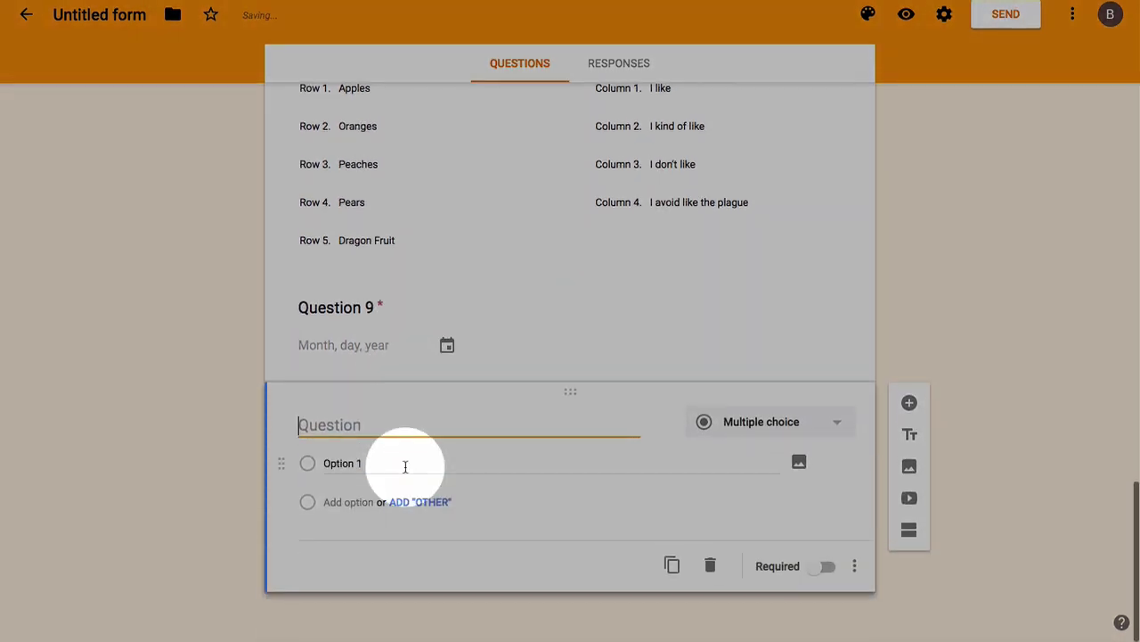
{"action": "type", "text": "Question 10"}
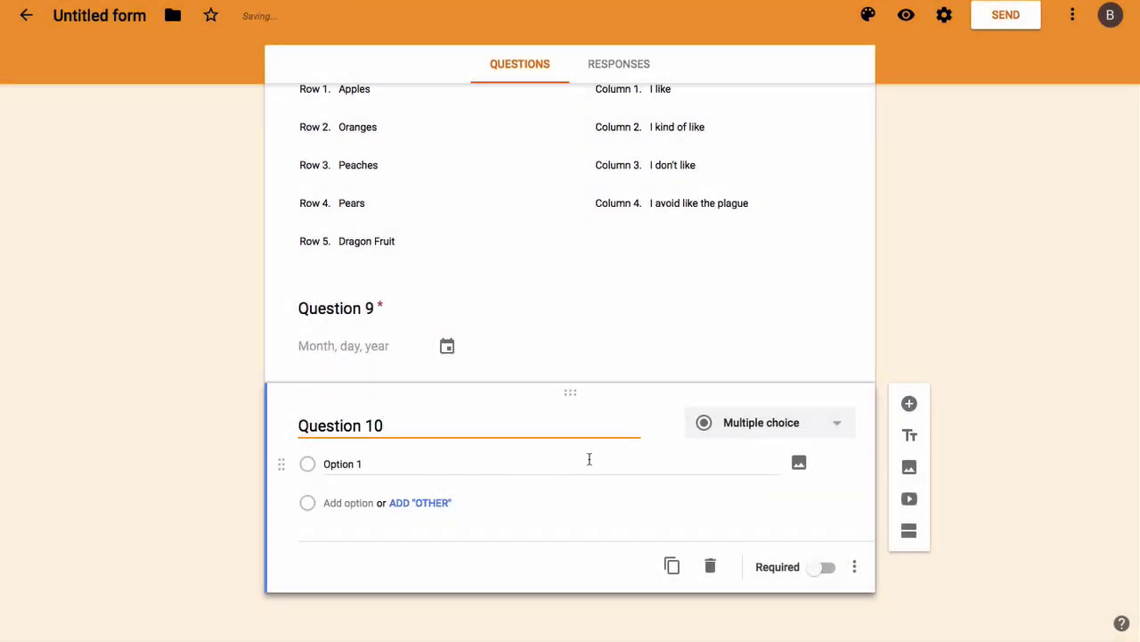
{"action": "left_click", "coordinate": [762, 424]}
{"action": "left_click", "coordinate": [738, 585]}
{"action": "left_click", "coordinate": [729, 601]}
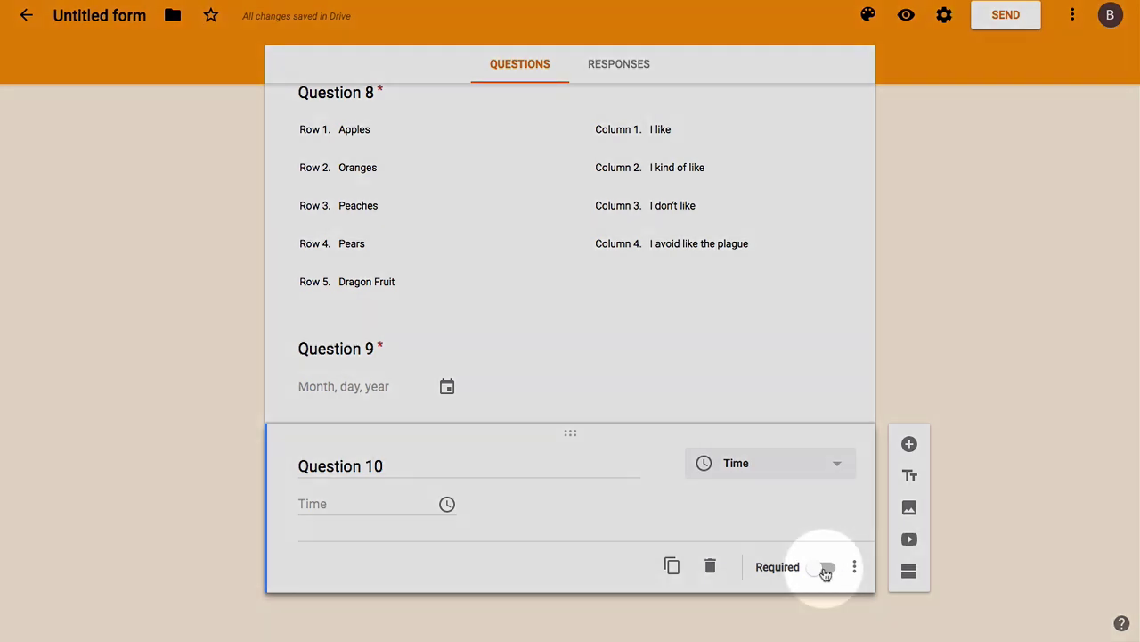
{"action": "left_click", "coordinate": [828, 568]}
{"action": "left_click", "coordinate": [854, 568]}
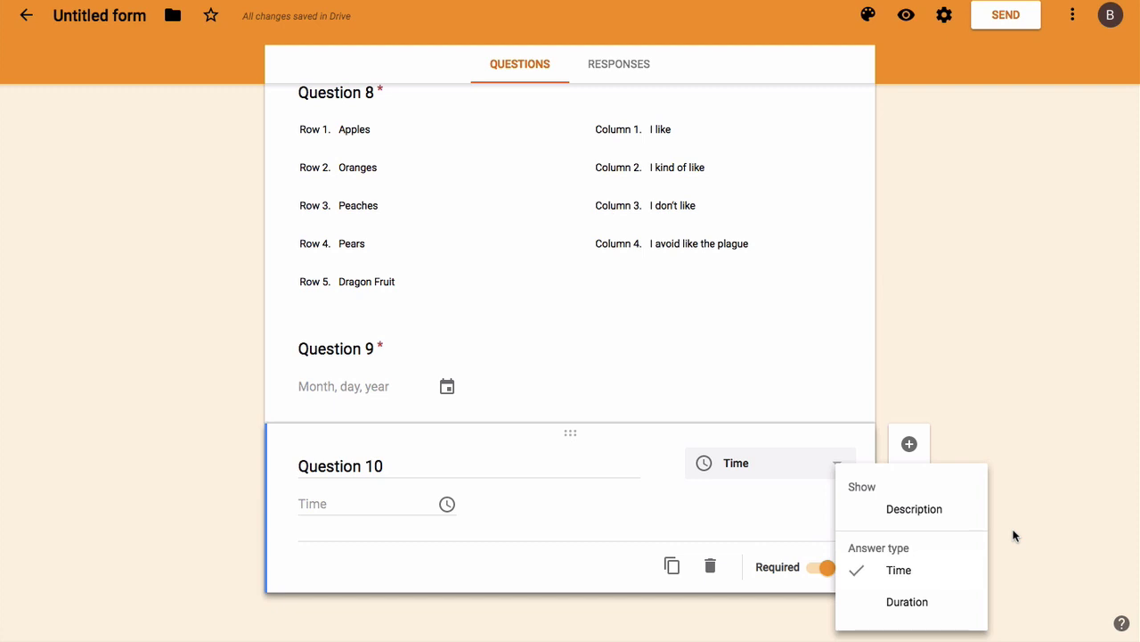
{"action": "left_click", "coordinate": [1014, 535]}
{"action": "left_click", "coordinate": [833, 399]}
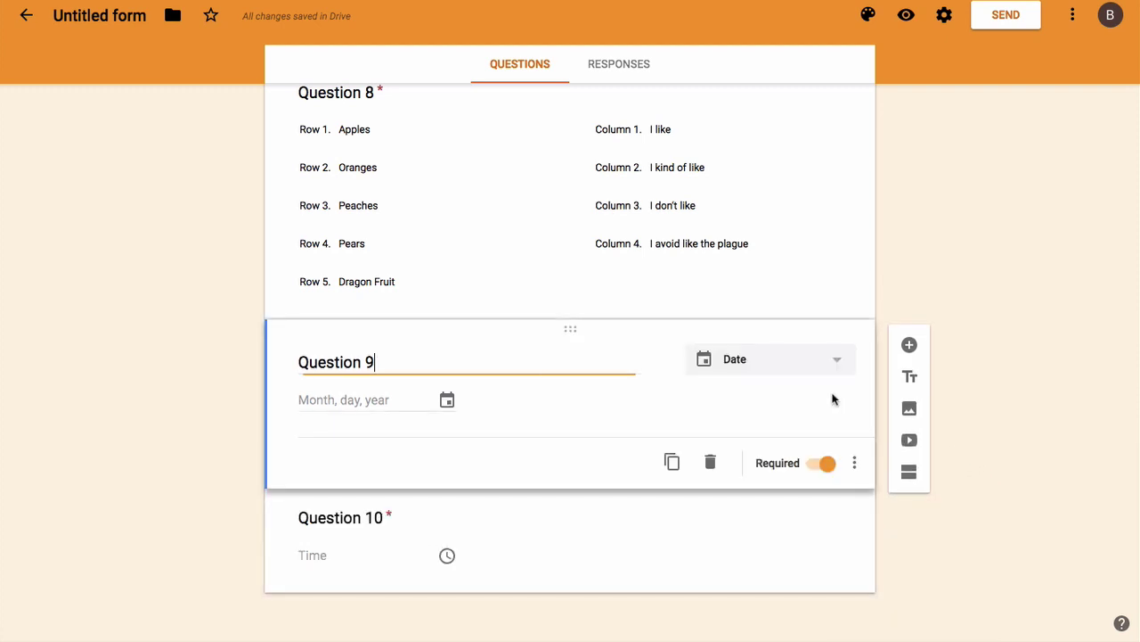
{"action": "left_click", "coordinate": [827, 556]}
{"action": "left_click", "coordinate": [996, 533]}
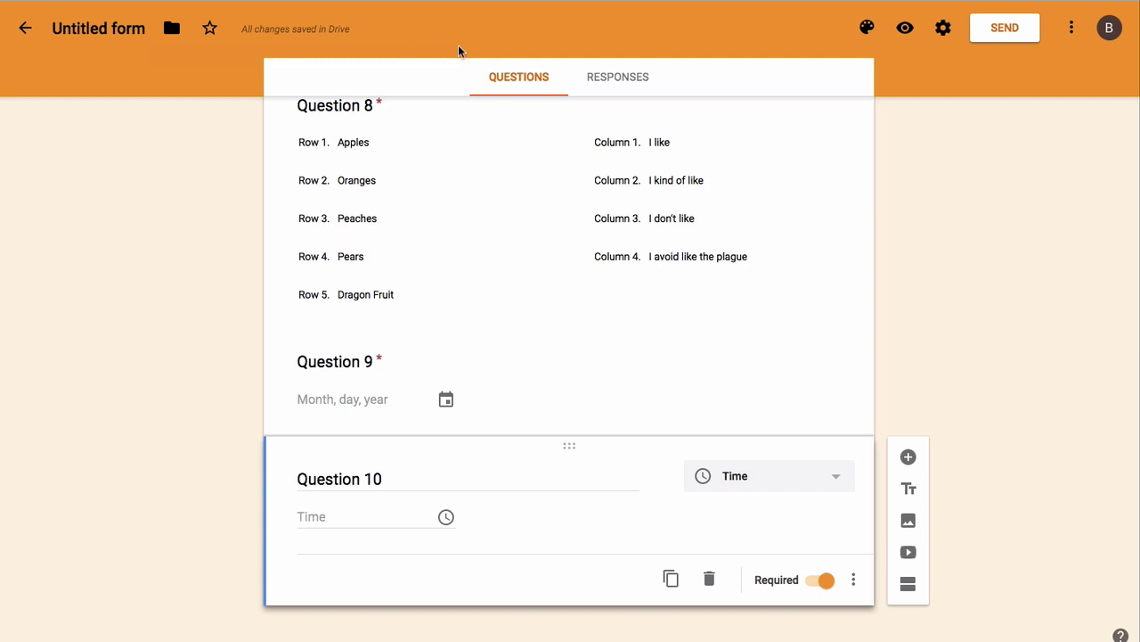
{"action": "scroll", "coordinate": [913, 281], "scroll_direction": "up", "scroll_amount": 15}
{"action": "scroll", "coordinate": [912, 281], "scroll_direction": "up", "scroll_amount": 10}
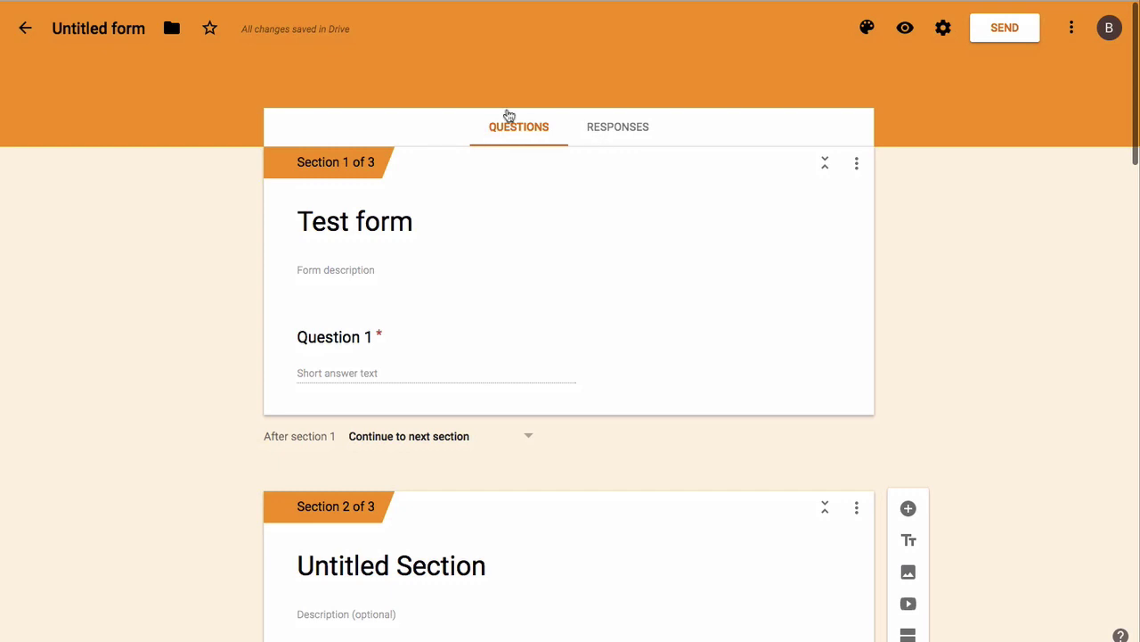
Step: Switch the form's colour theme from orange to blue, then bring up the form Settings
{"action": "left_click", "coordinate": [620, 128]}
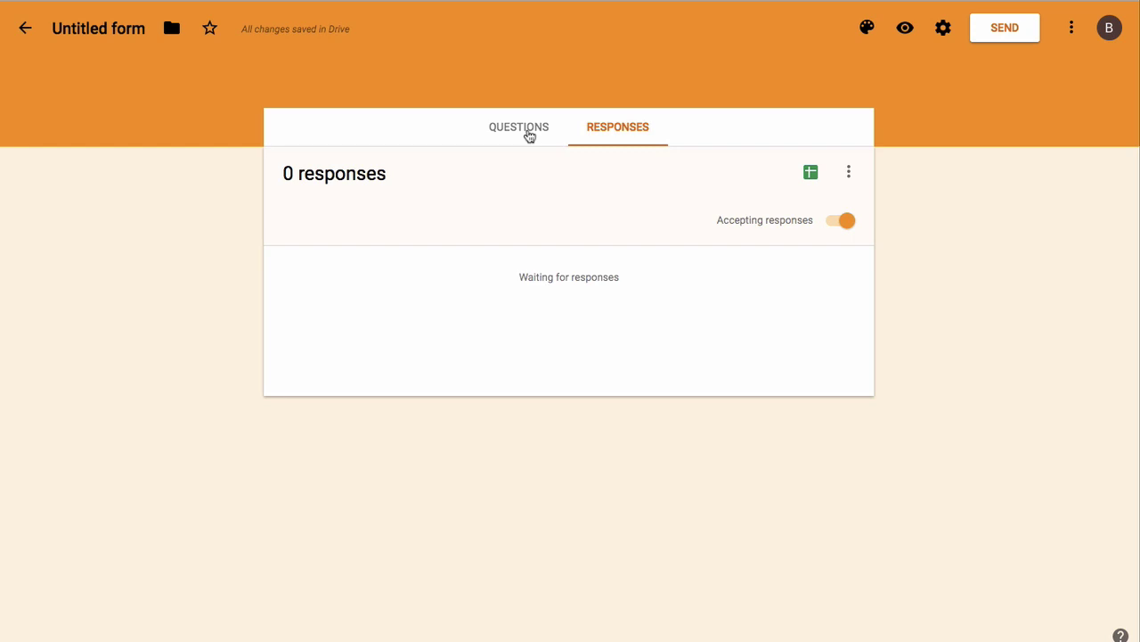
{"action": "left_click", "coordinate": [530, 134]}
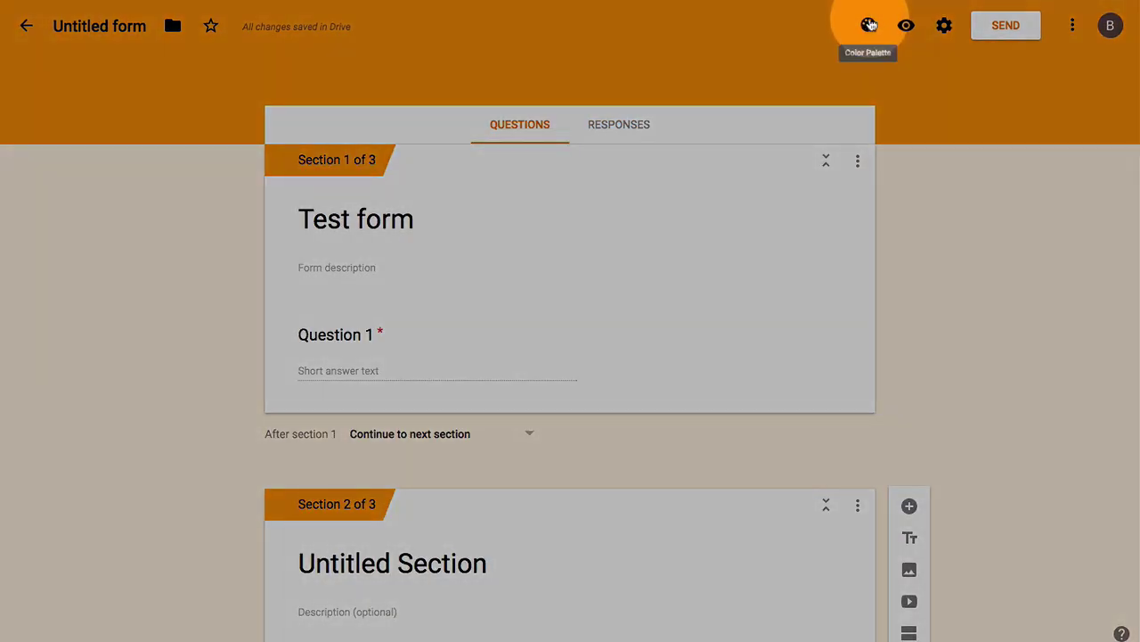
{"action": "left_click", "coordinate": [867, 27]}
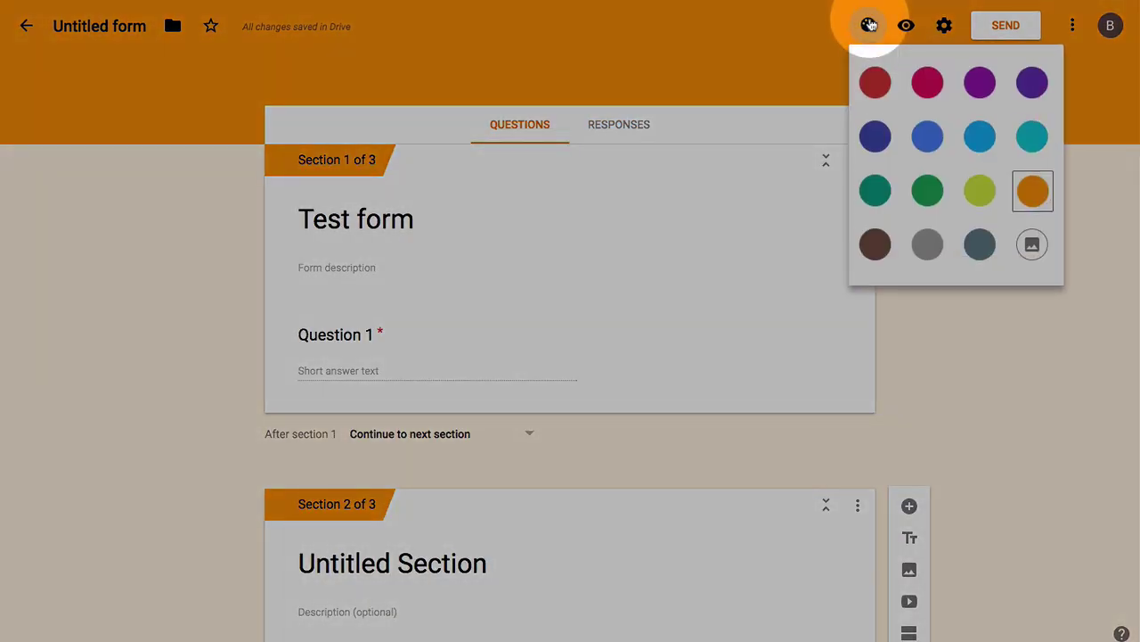
{"action": "left_click", "coordinate": [930, 135]}
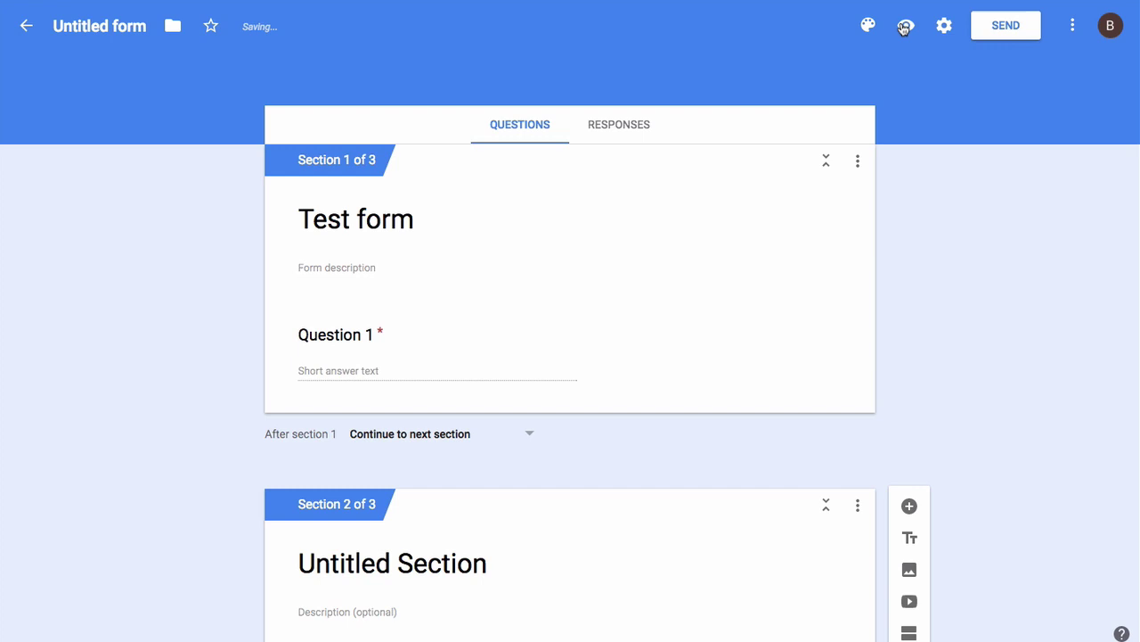
{"action": "left_click", "coordinate": [909, 32]}
{"action": "left_click", "coordinate": [944, 30]}
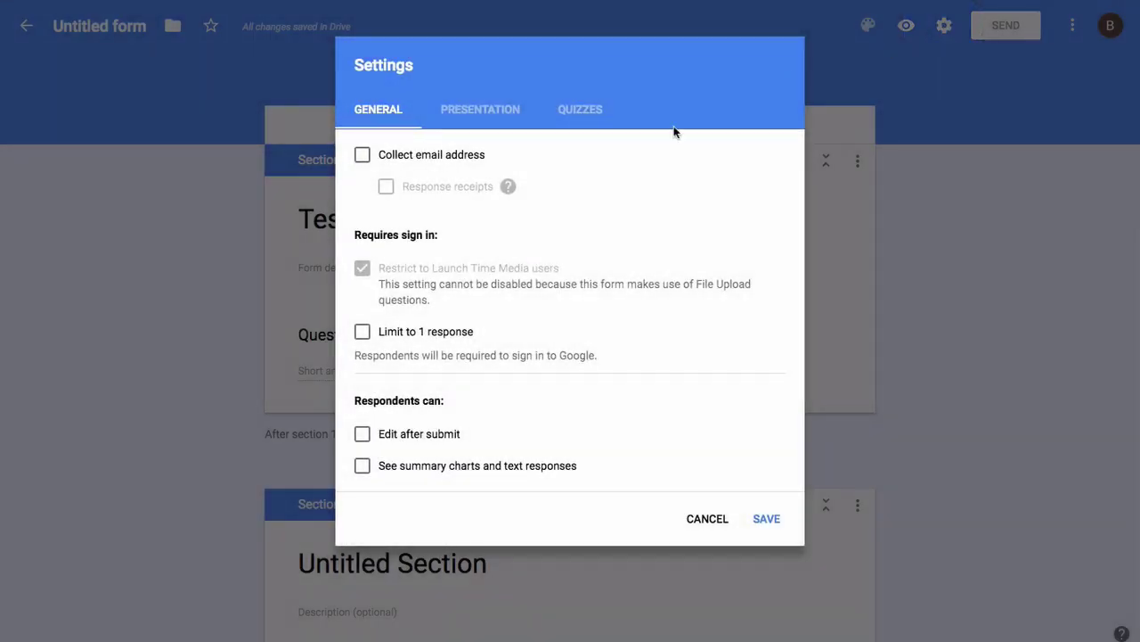
Step: Review the General settings checkboxes, then move to the Presentation settings
{"action": "left_click", "coordinate": [361, 157]}
{"action": "left_click", "coordinate": [378, 280]}
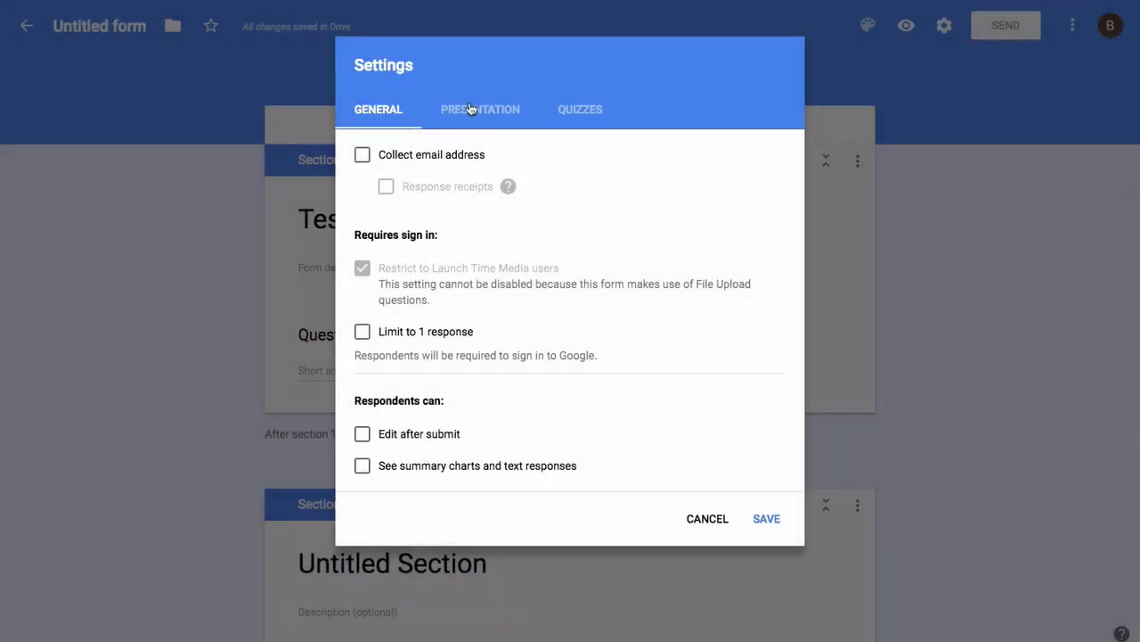
{"action": "left_click", "coordinate": [469, 111]}
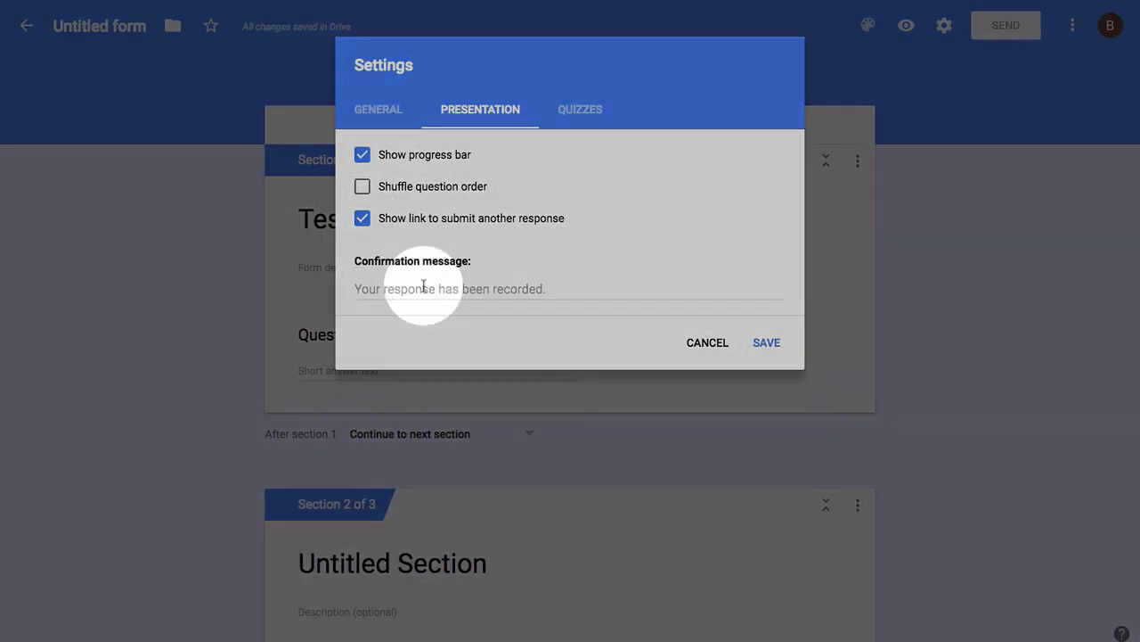
Step: Set the confirmation message to 'Thanks!', leave quiz mode off, and save the settings
{"action": "left_click", "coordinate": [361, 289]}
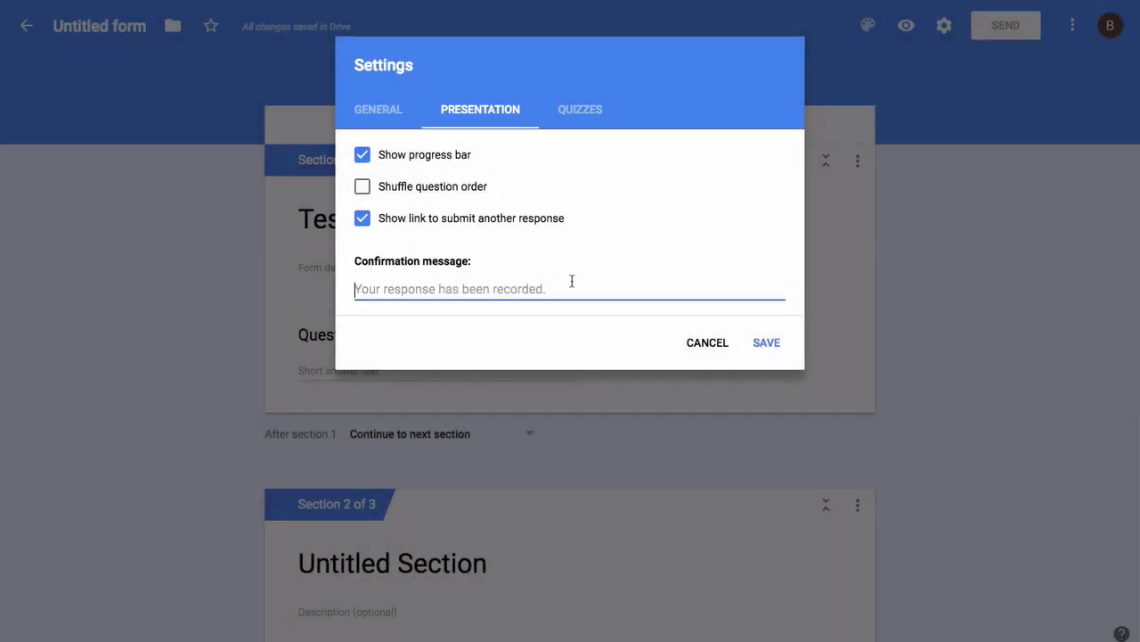
{"action": "type", "text": "Thanks!"}
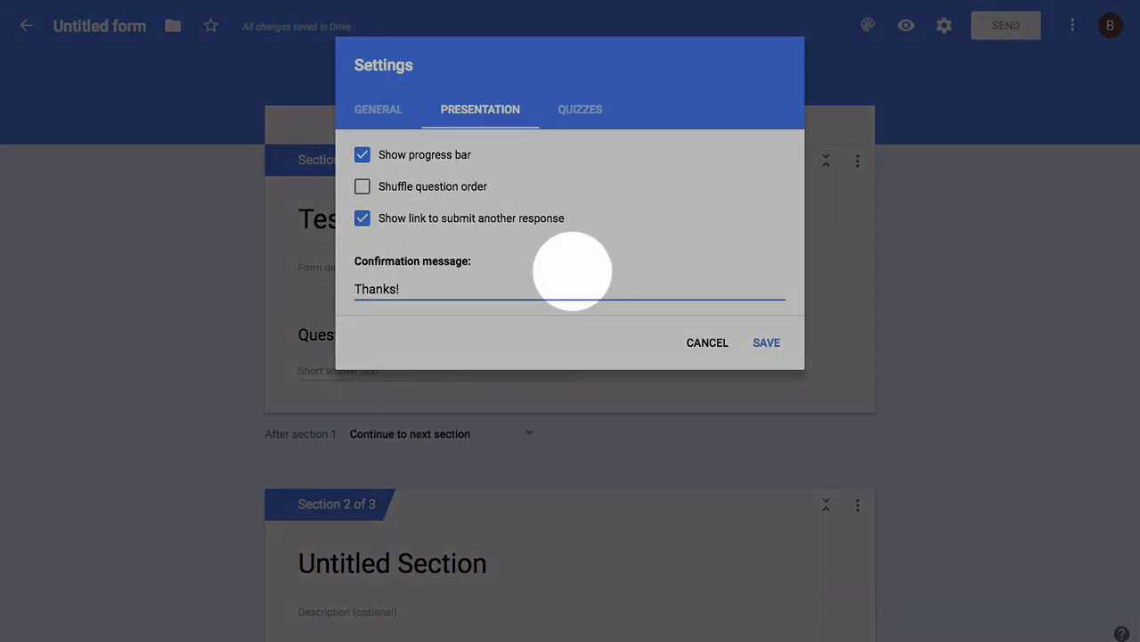
{"action": "left_click", "coordinate": [580, 110]}
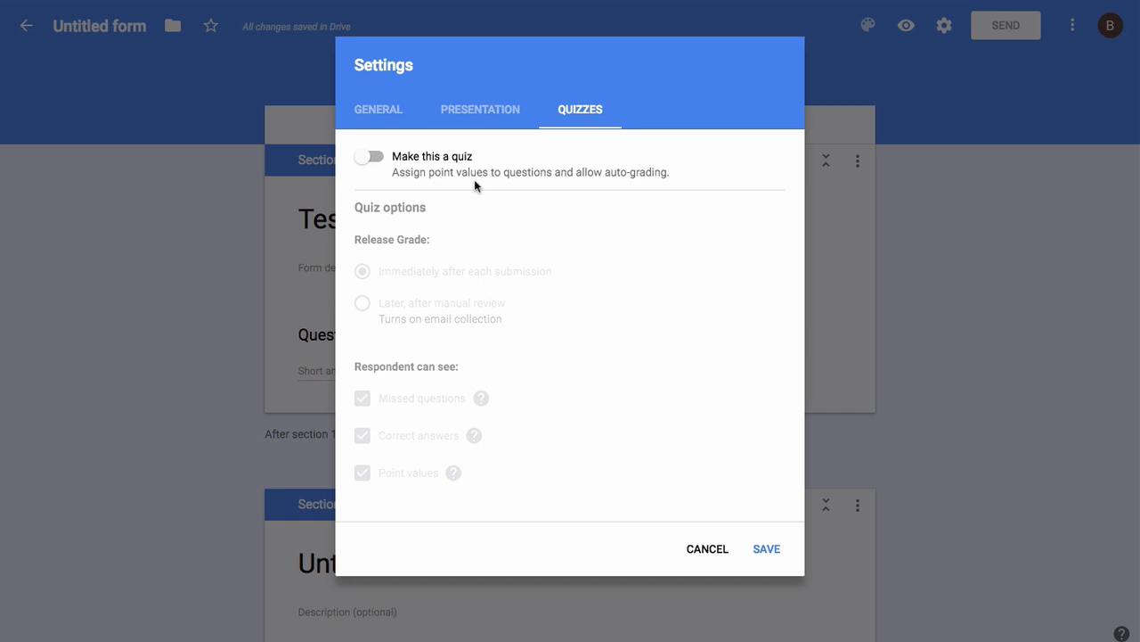
{"action": "left_click", "coordinate": [380, 162]}
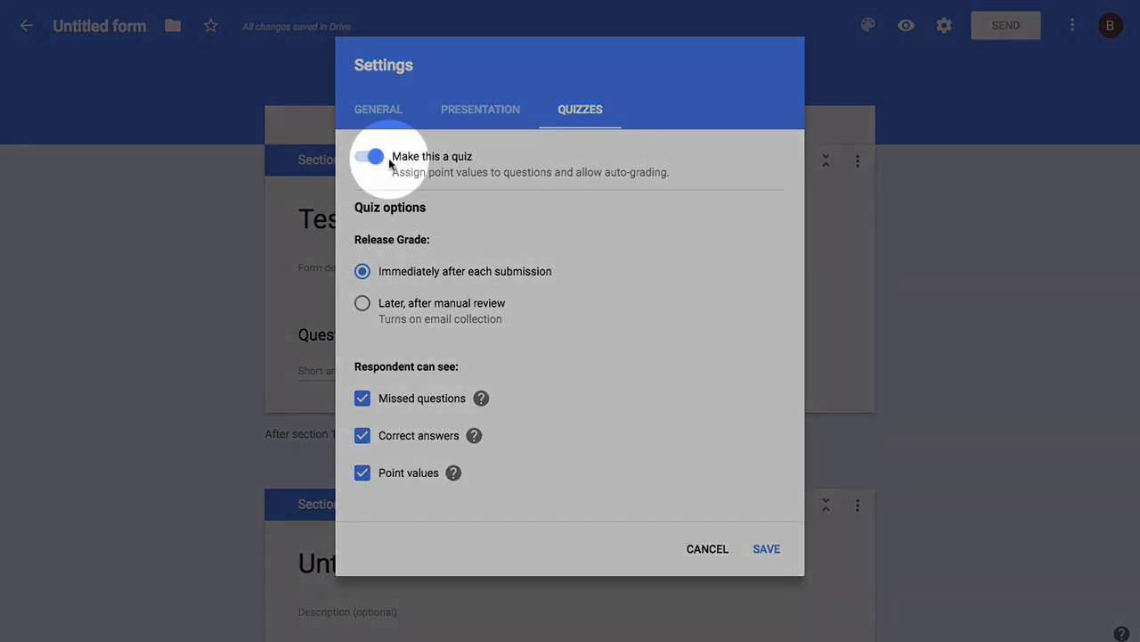
{"action": "left_click", "coordinate": [369, 159]}
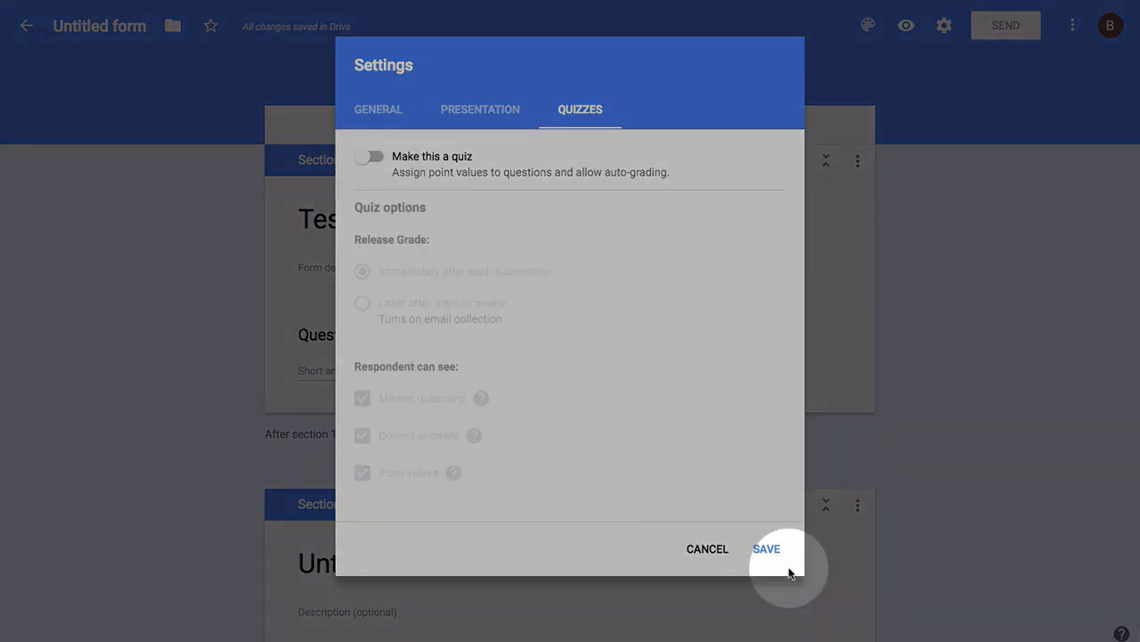
{"action": "left_click", "coordinate": [768, 548]}
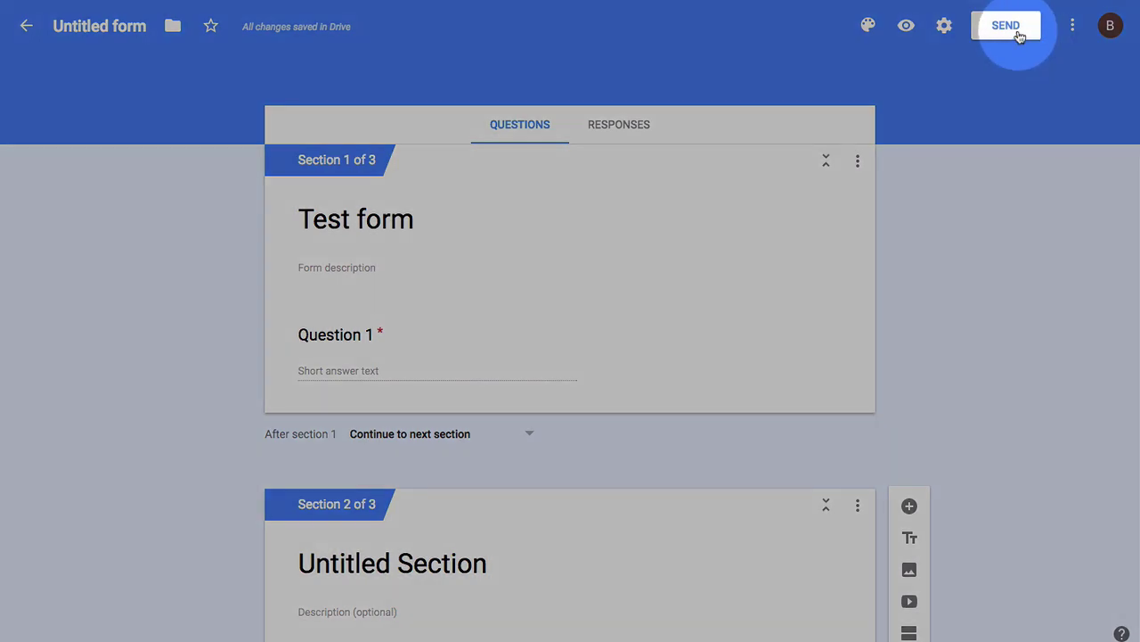
Step: Check the Send dialog's embed option, which the File Upload question blocks
{"action": "left_click", "coordinate": [1018, 34]}
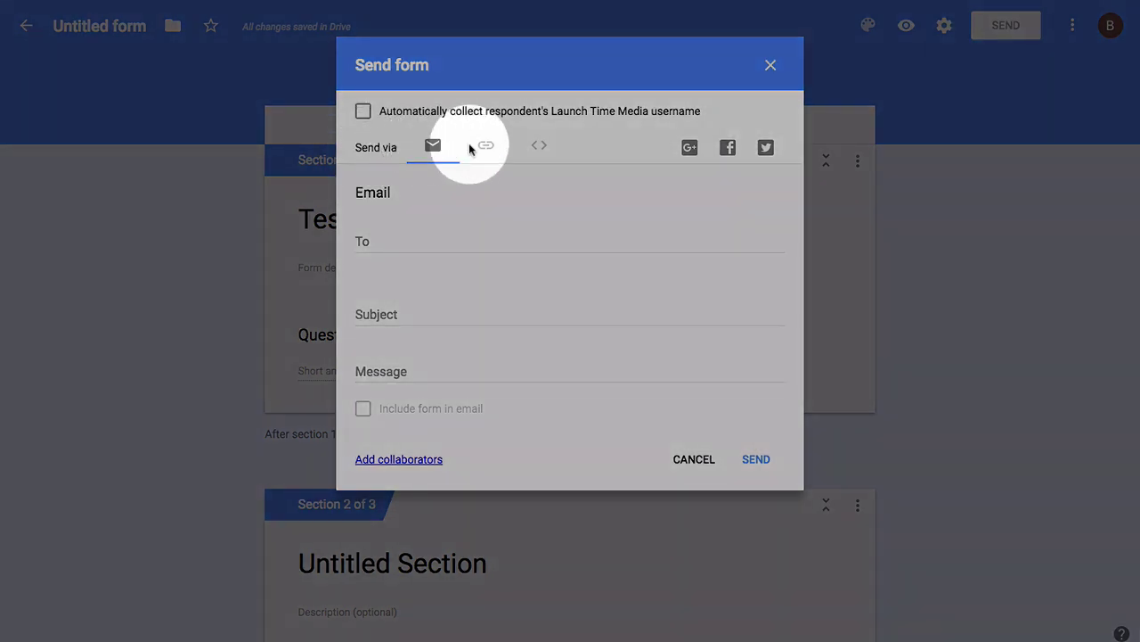
{"action": "left_click", "coordinate": [485, 145]}
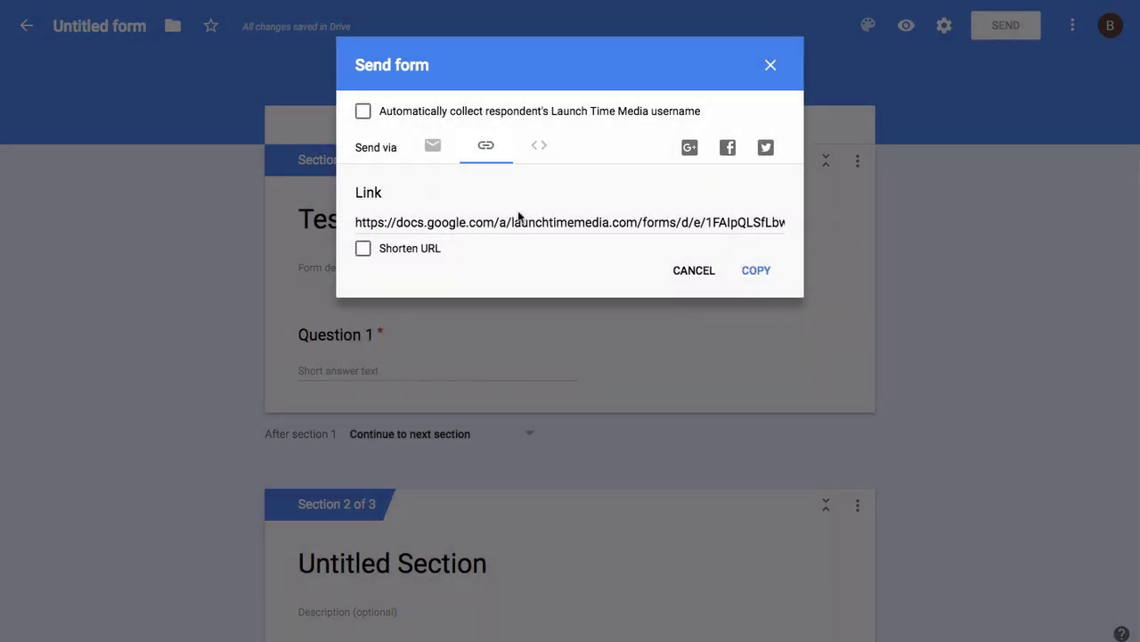
{"action": "left_click", "coordinate": [539, 150]}
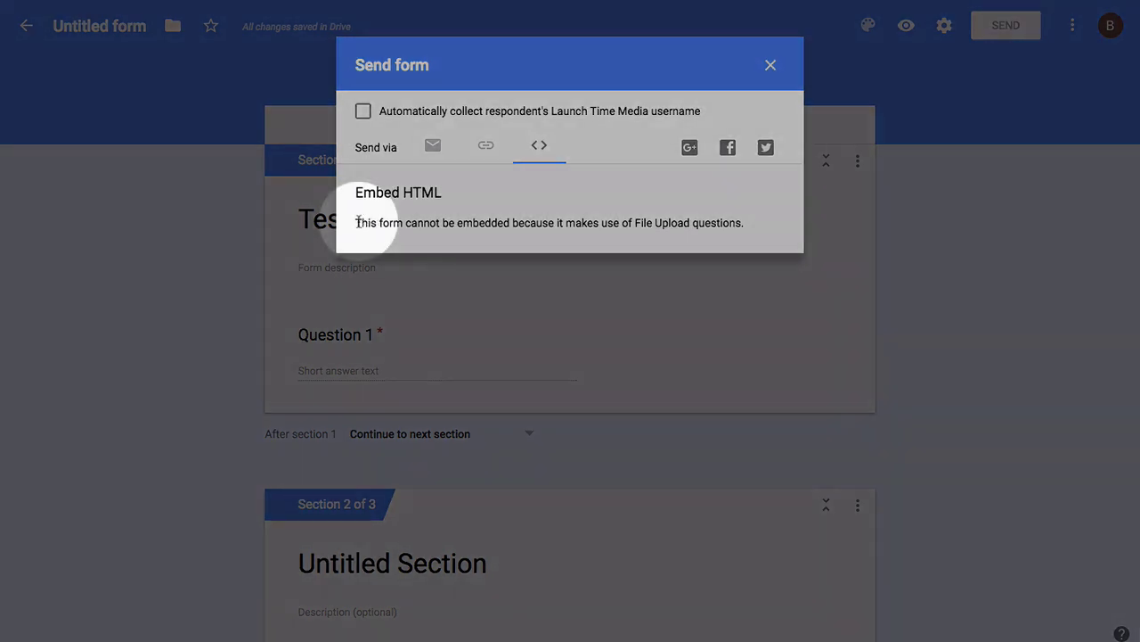
{"action": "left_click_drag", "start_coordinate": [356, 223], "coordinate": [740, 222]}
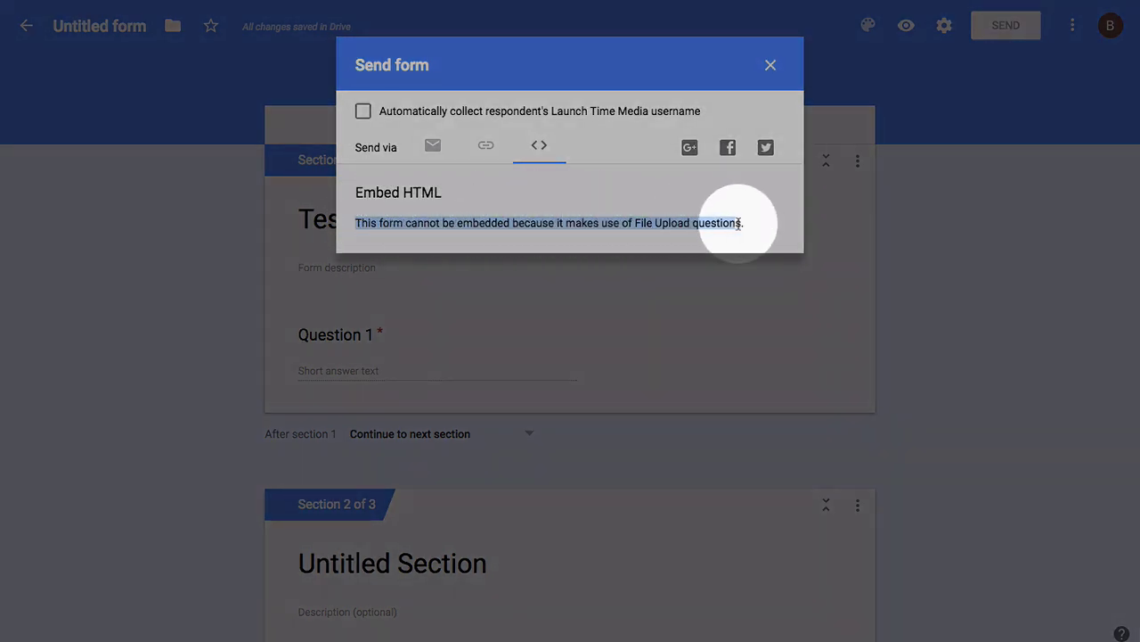
{"action": "left_click_drag", "start_coordinate": [647, 224], "coordinate": [677, 226]}
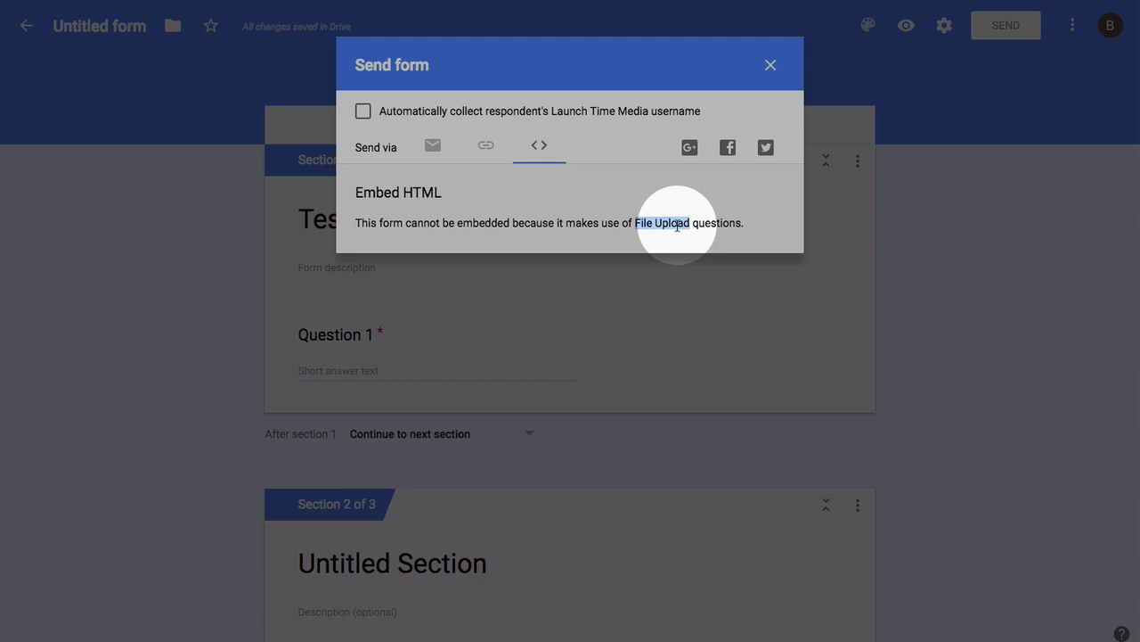
{"action": "left_click", "coordinate": [666, 224]}
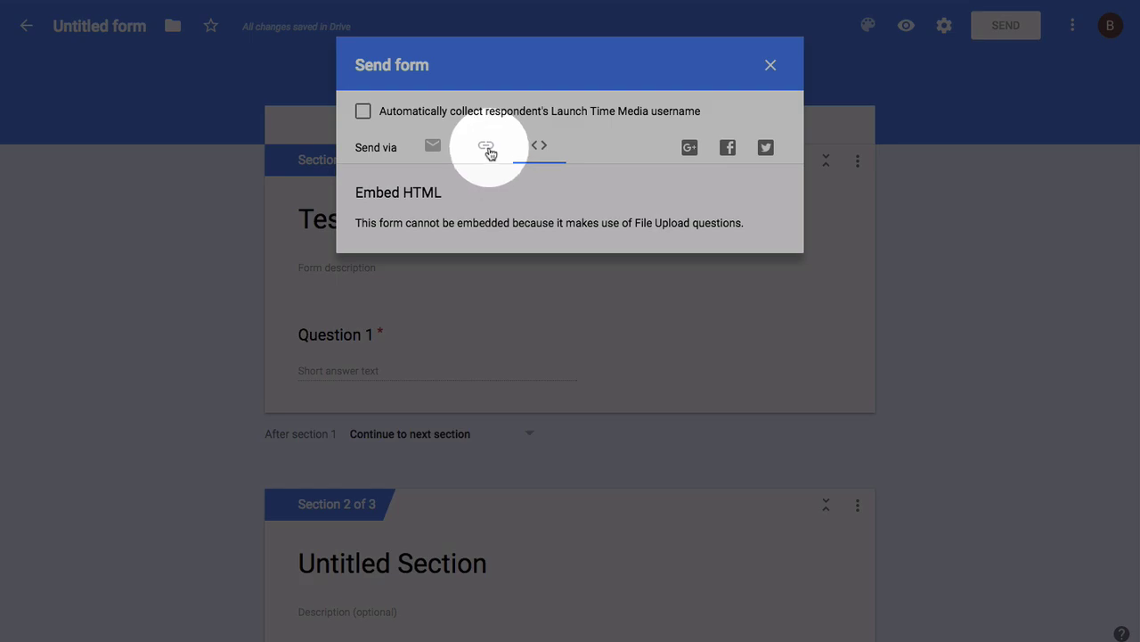
Step: Copy the form's shareable link
{"action": "left_click", "coordinate": [489, 148]}
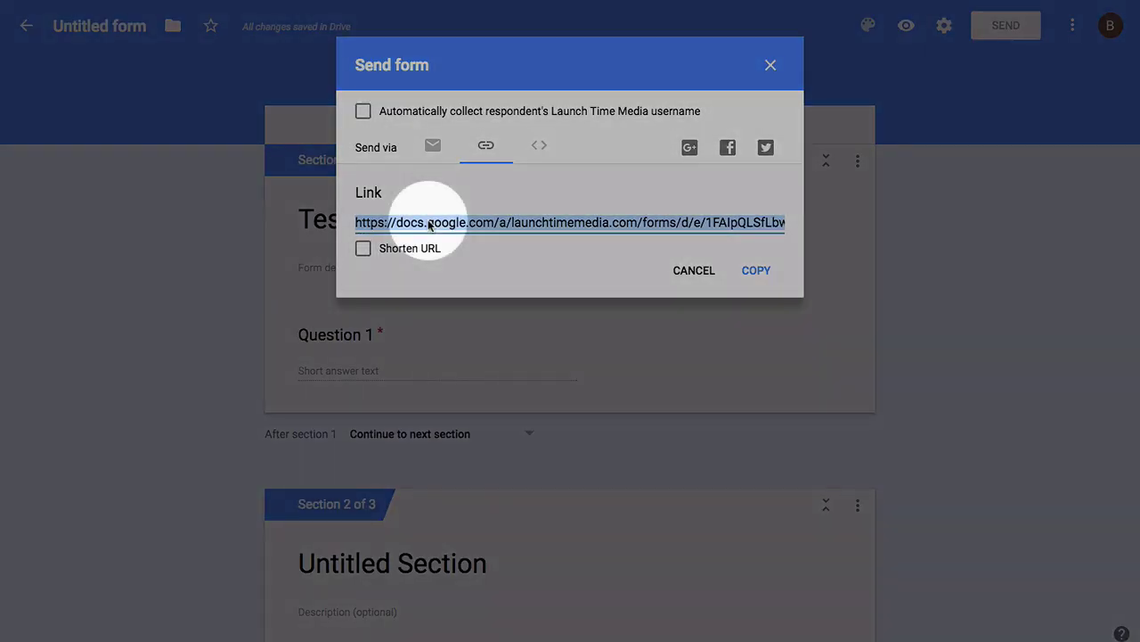
{"action": "right_click", "coordinate": [429, 224]}
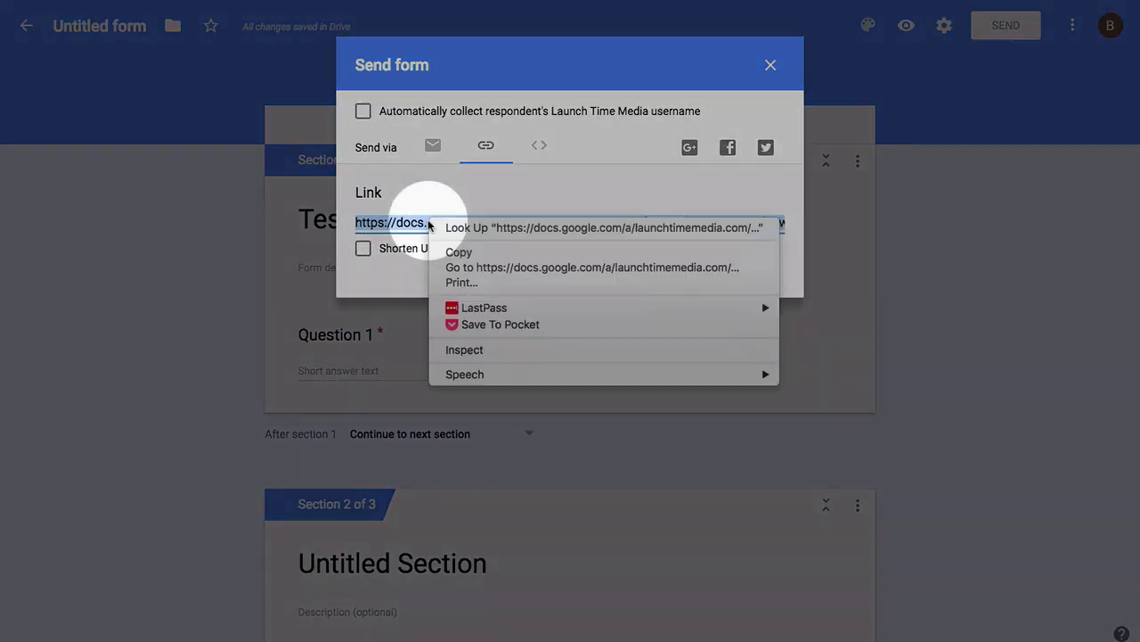
{"action": "left_click", "coordinate": [458, 249]}
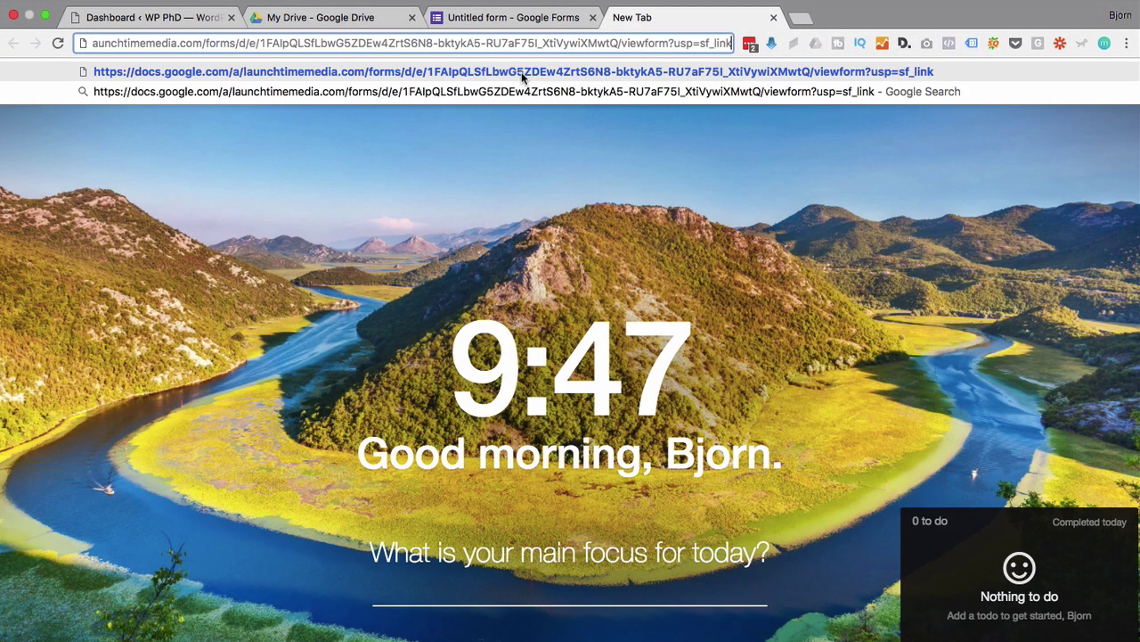
Step: Load the live form and enter test text answers for Questions 1 and 2
{"action": "key", "text": "Return"}
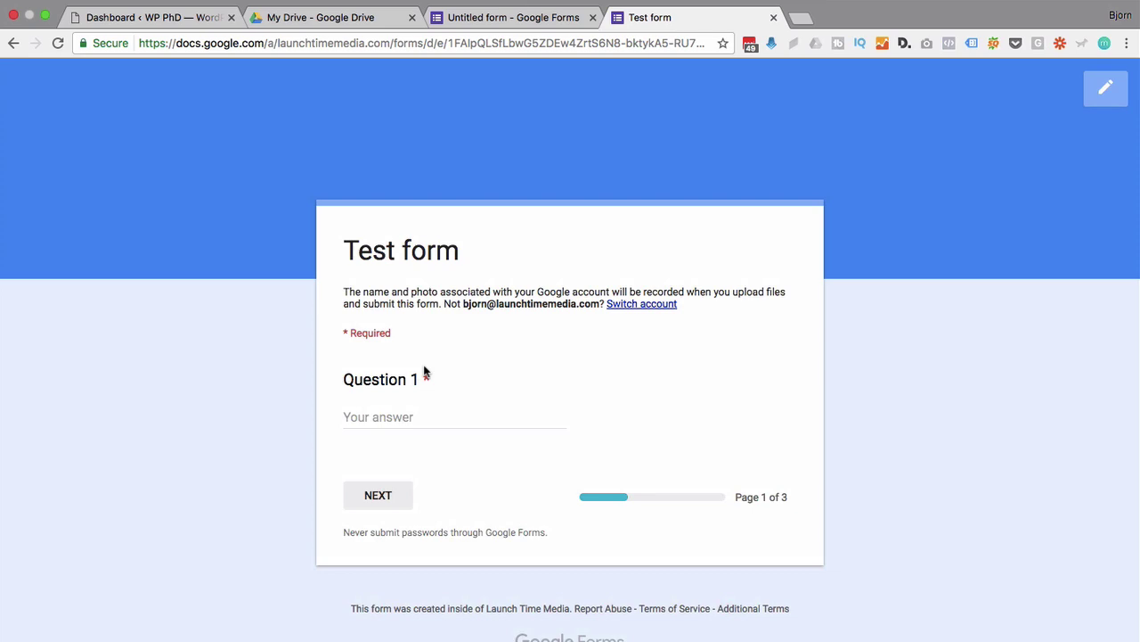
{"action": "left_click", "coordinate": [405, 417]}
{"action": "type", "text": "Test 1"}
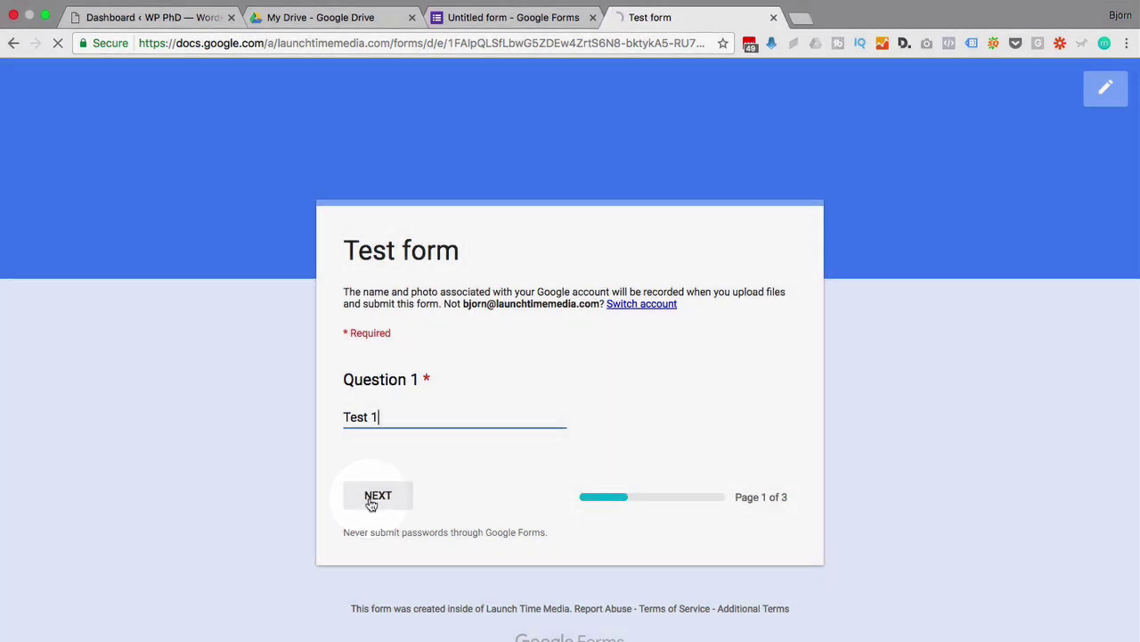
{"action": "left_click", "coordinate": [371, 500]}
{"action": "left_click", "coordinate": [412, 458]}
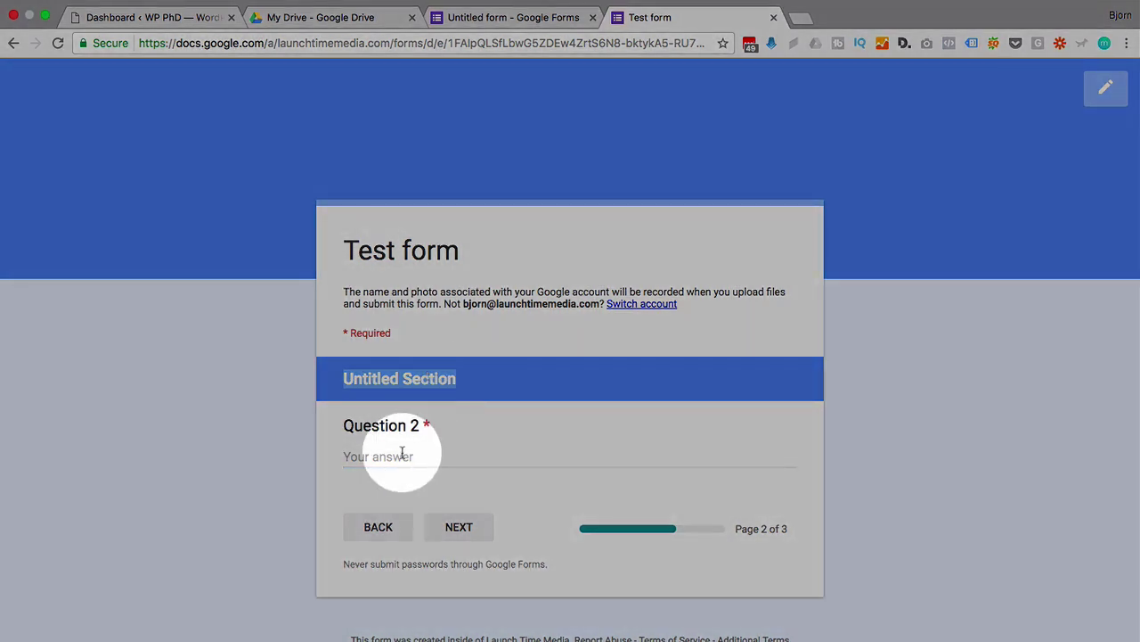
{"action": "type", "text": "Test 2"}
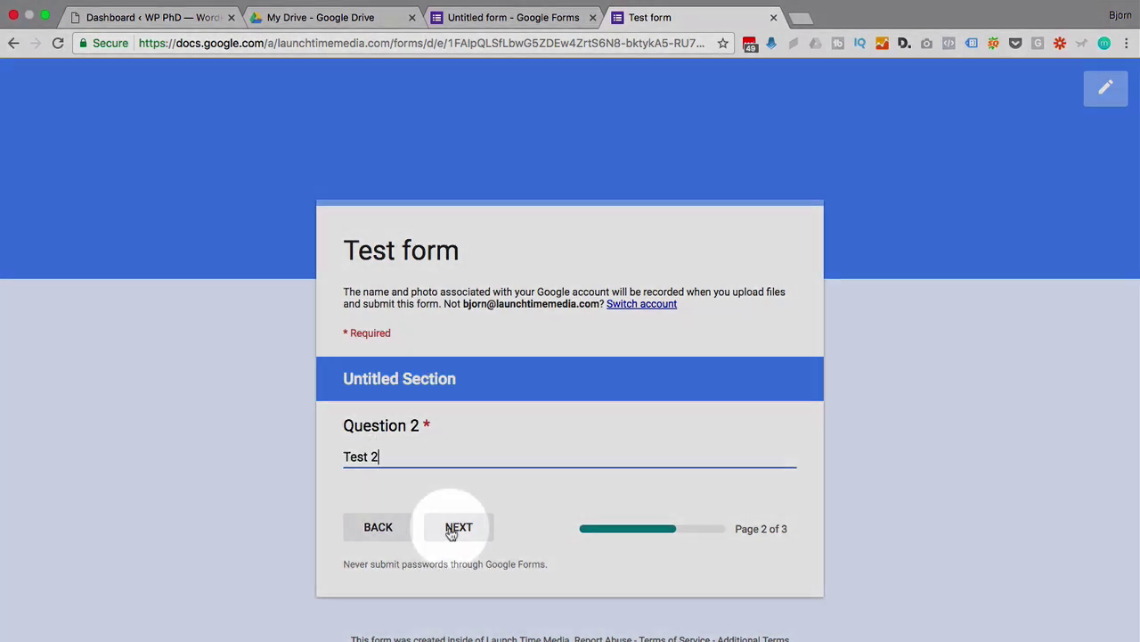
Step: On page three pick Option 3, choose Option 2 for Question 5, and start Question 6's file upload
{"action": "left_click", "coordinate": [452, 528]}
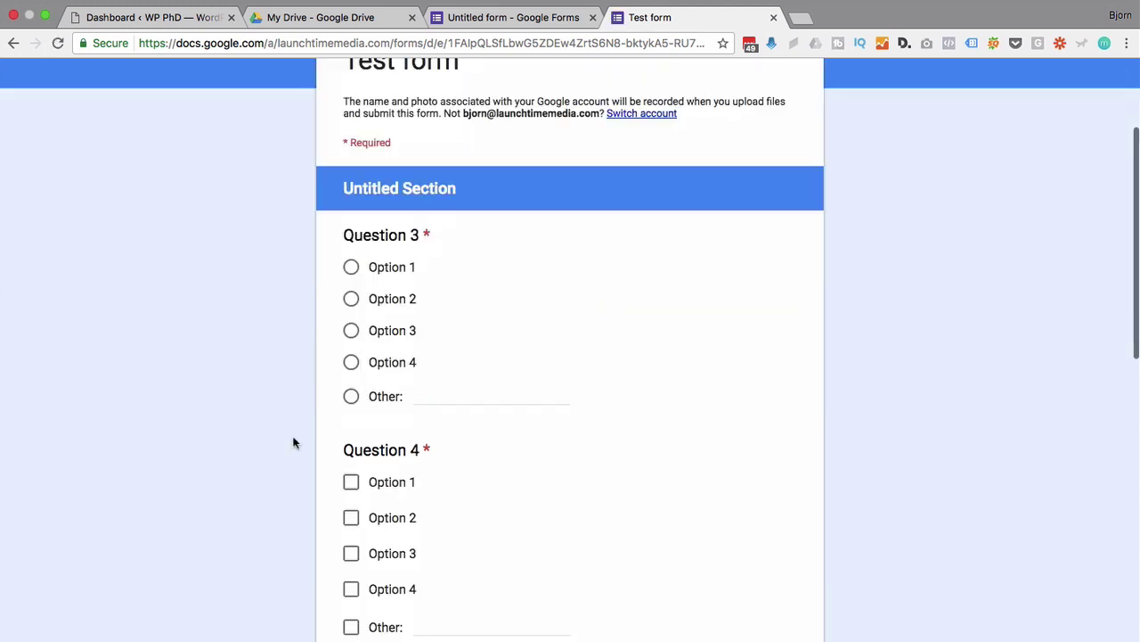
{"action": "left_click", "coordinate": [351, 330]}
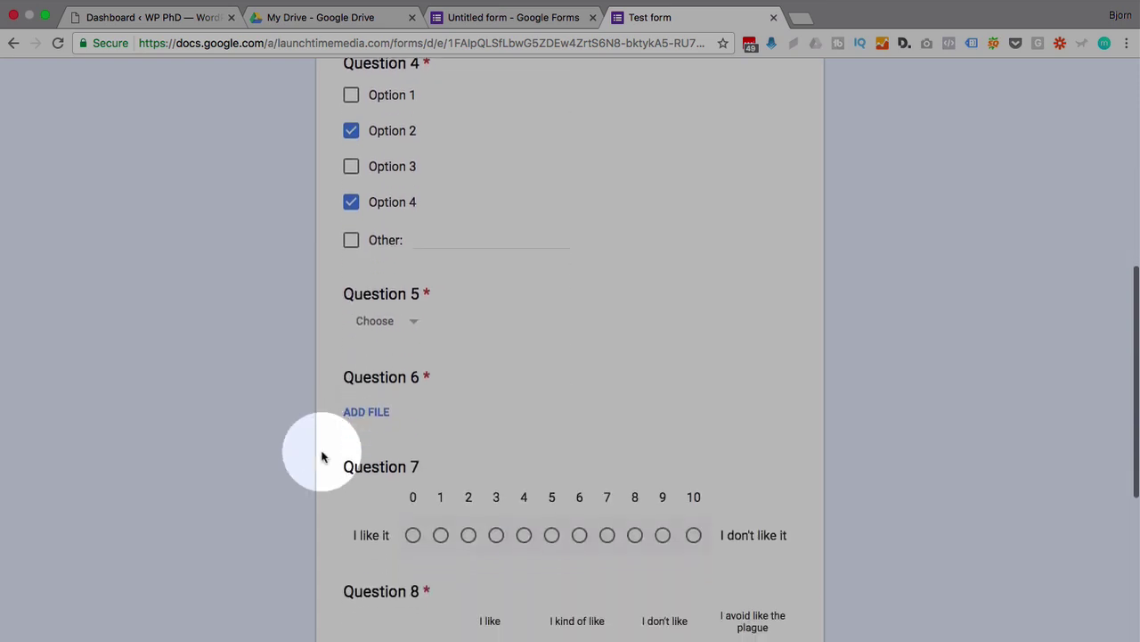
{"action": "left_click", "coordinate": [413, 322]}
{"action": "left_click", "coordinate": [400, 402]}
{"action": "scroll", "coordinate": [308, 400], "scroll_direction": "down", "scroll_amount": 3}
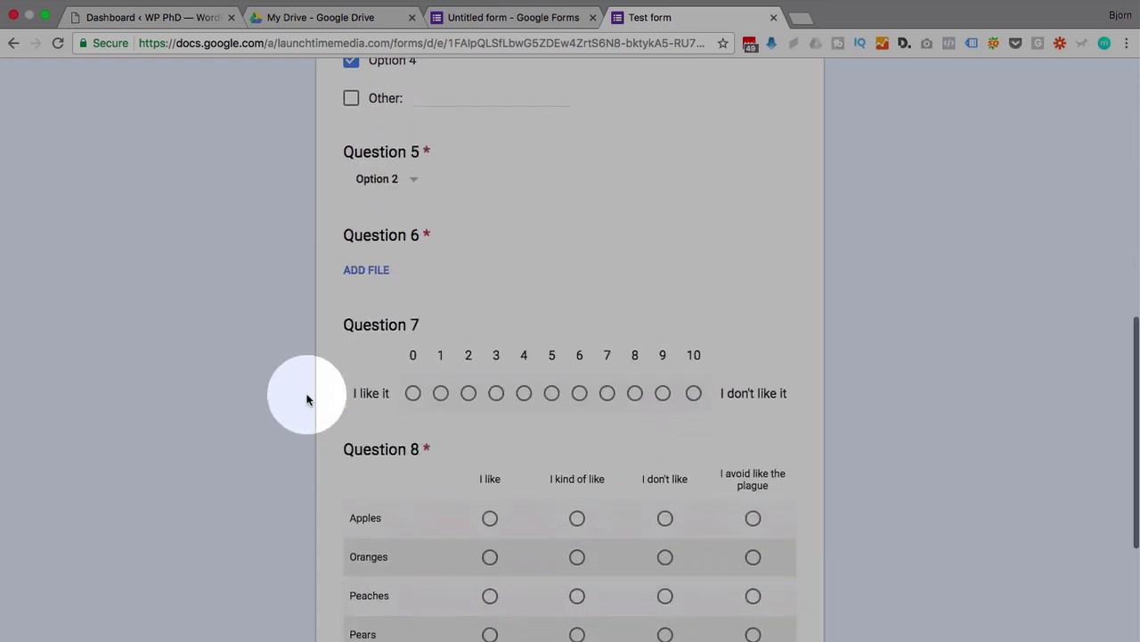
{"action": "left_click", "coordinate": [375, 273]}
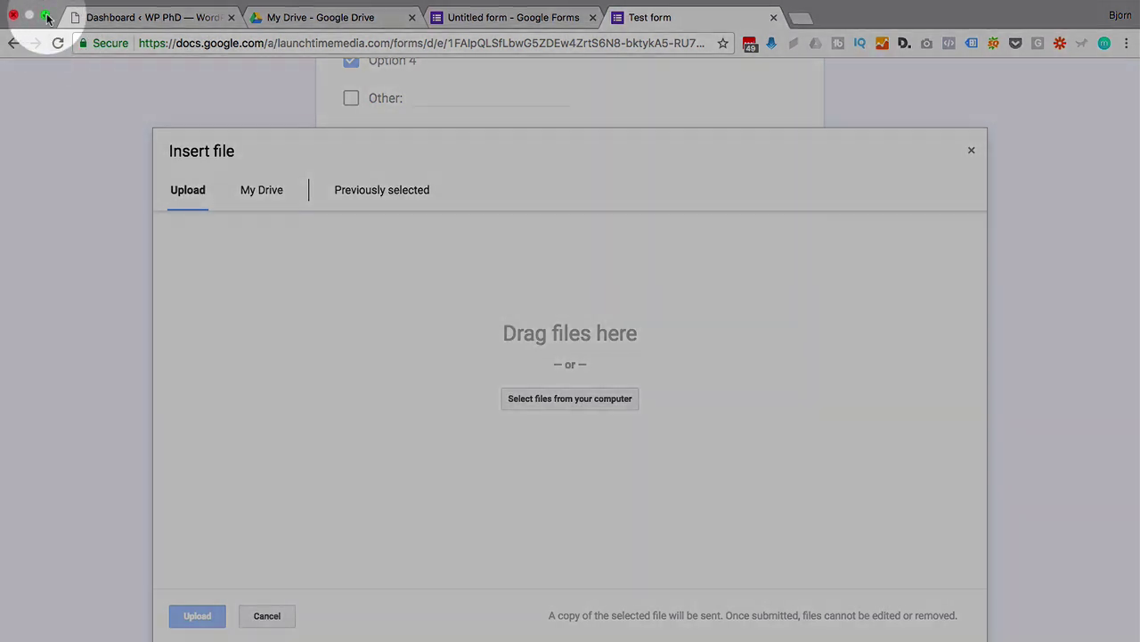
Step: Drag test.pdf from the Downloads folder into the upload dialog and upload it
{"action": "left_click", "coordinate": [47, 17]}
{"action": "left_click", "coordinate": [14, 53]}
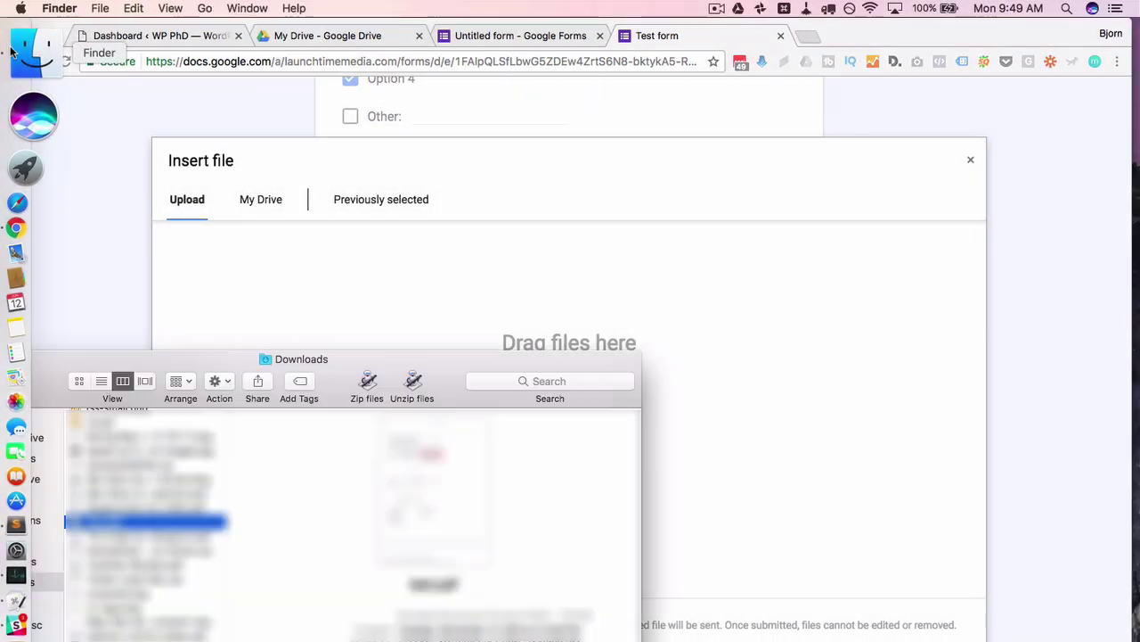
{"action": "left_click_drag", "start_coordinate": [109, 526], "coordinate": [483, 308]}
{"action": "left_click", "coordinate": [89, 283]}
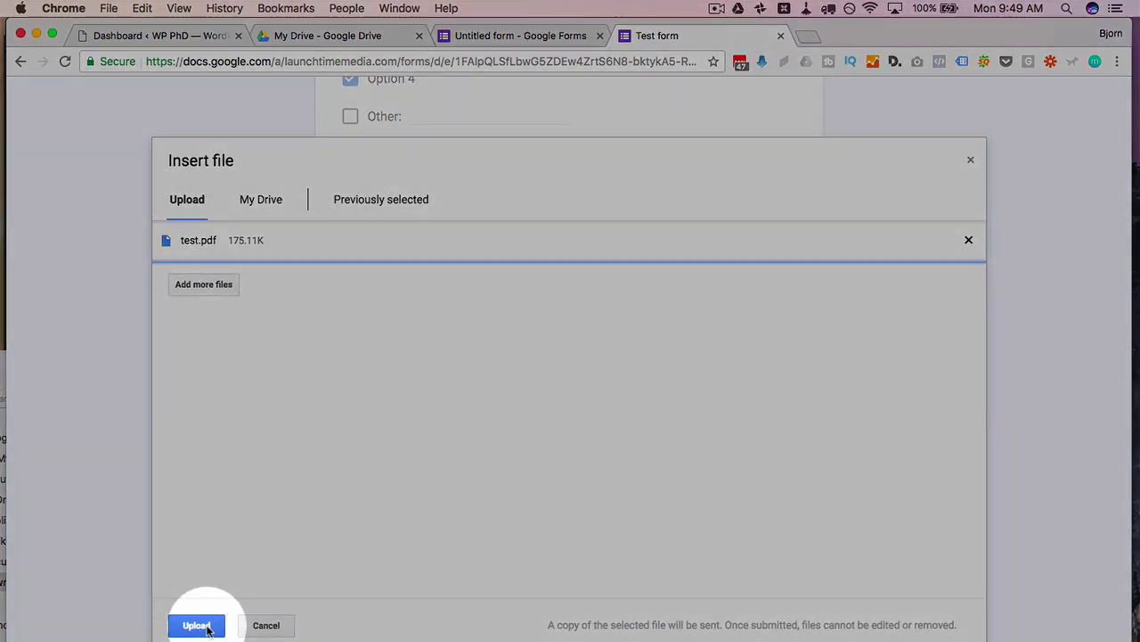
{"action": "left_click", "coordinate": [192, 628]}
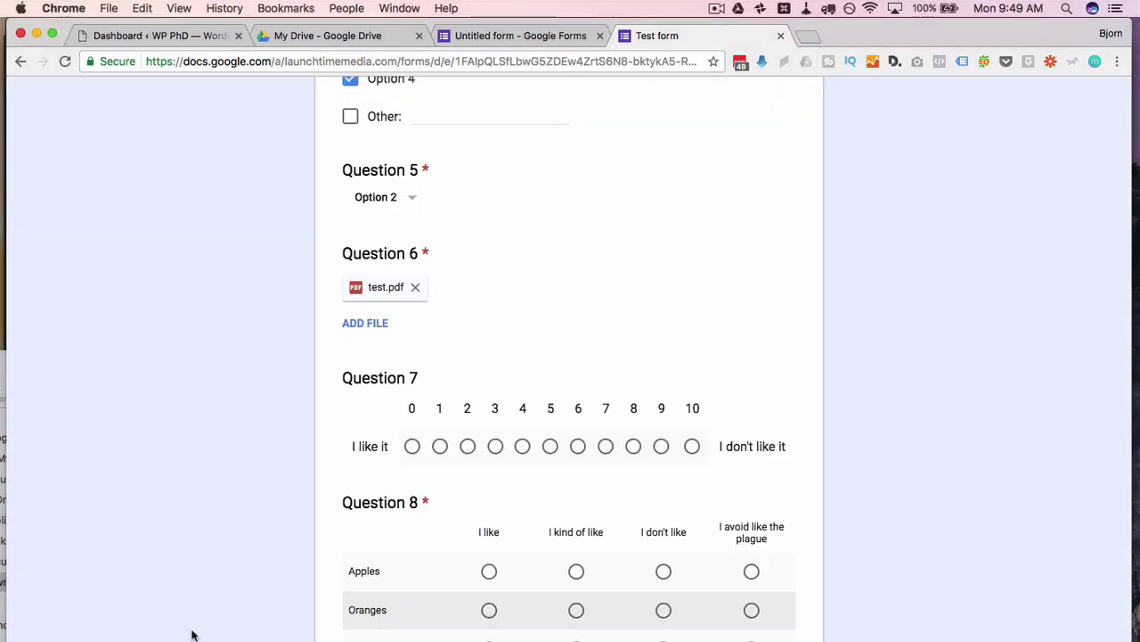
Step: Rate Question 7 a 6 and fill the fruit grid: Apples and Pears 'I like', others 'I kind of like'
{"action": "scroll", "coordinate": [295, 302], "scroll_direction": "down", "scroll_amount": 2}
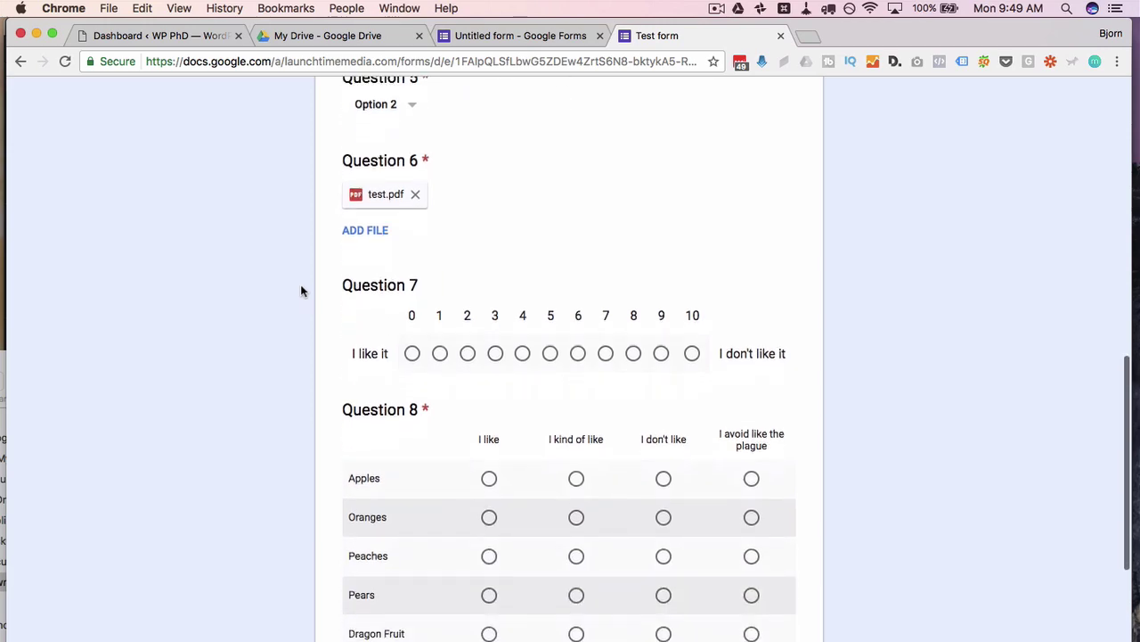
{"action": "scroll", "coordinate": [284, 328], "scroll_direction": "down", "scroll_amount": 2}
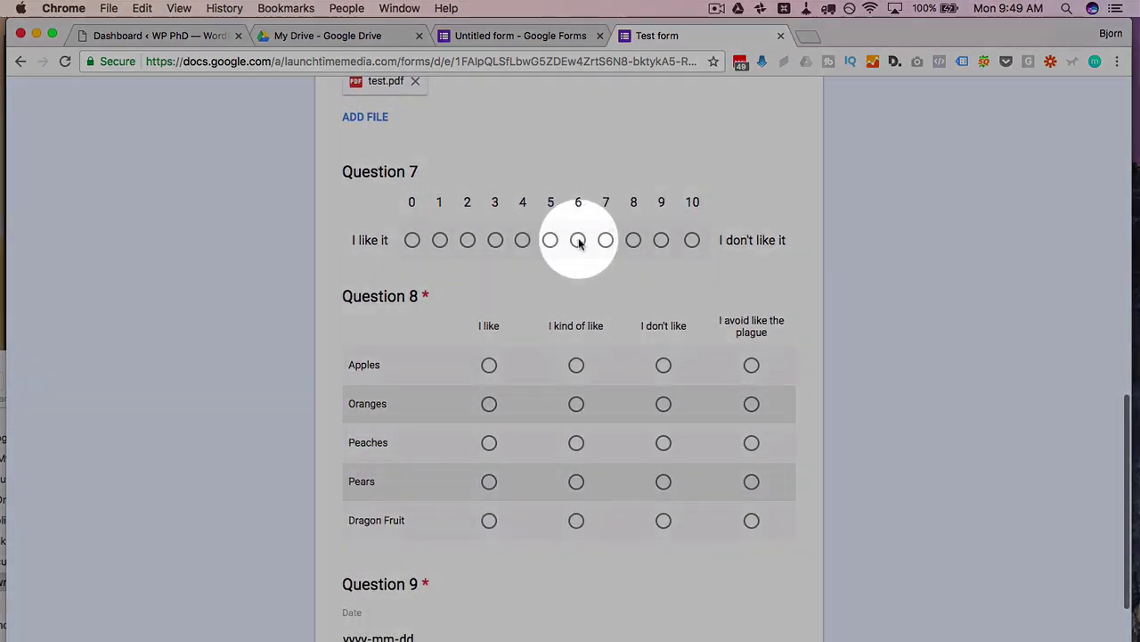
{"action": "left_click", "coordinate": [578, 241]}
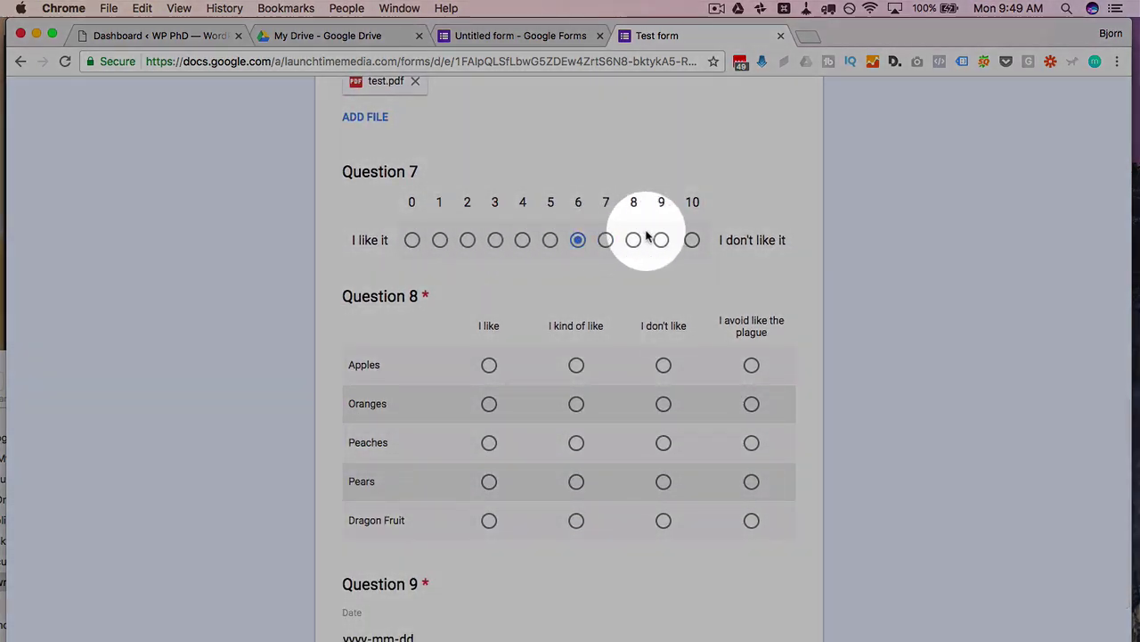
{"action": "scroll", "coordinate": [325, 285], "scroll_direction": "down", "scroll_amount": 3}
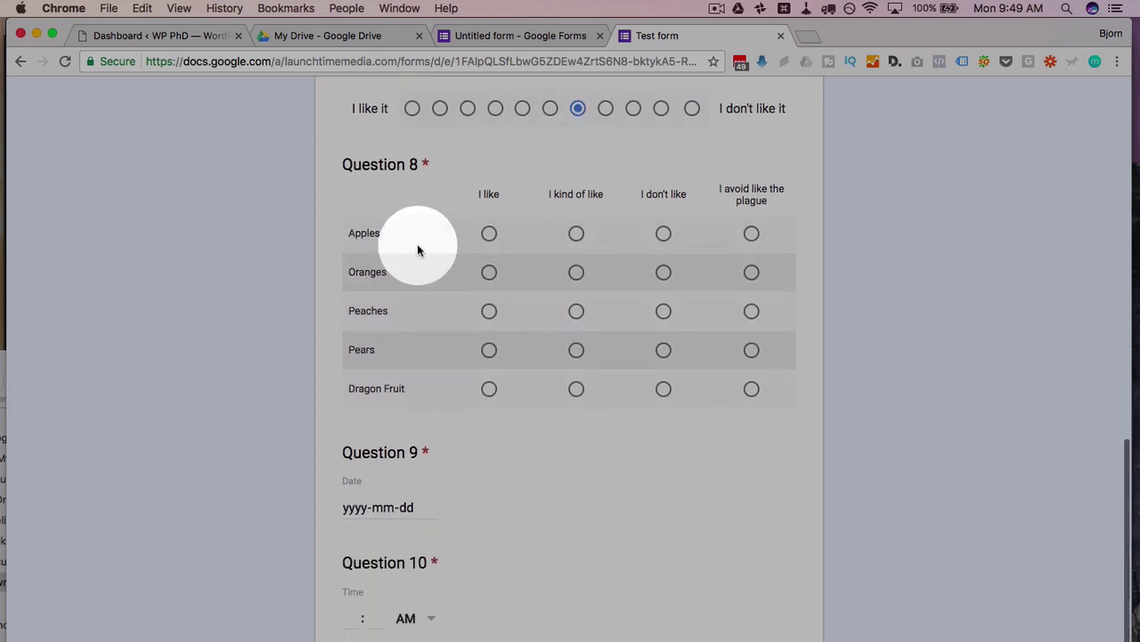
{"action": "left_click", "coordinate": [489, 233]}
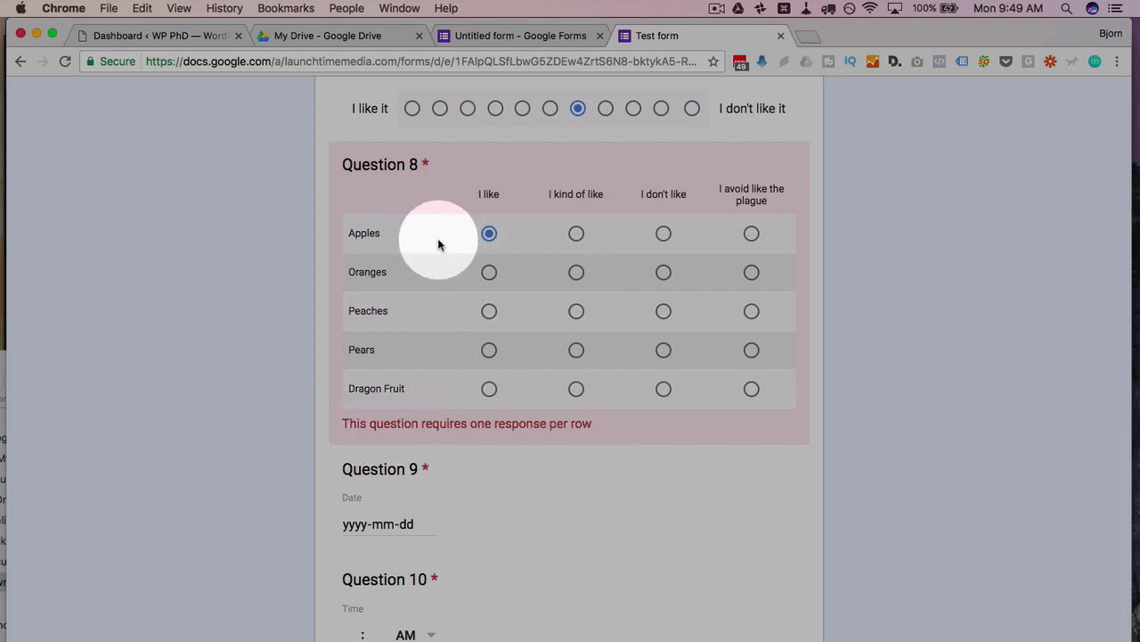
{"action": "left_click", "coordinate": [576, 273]}
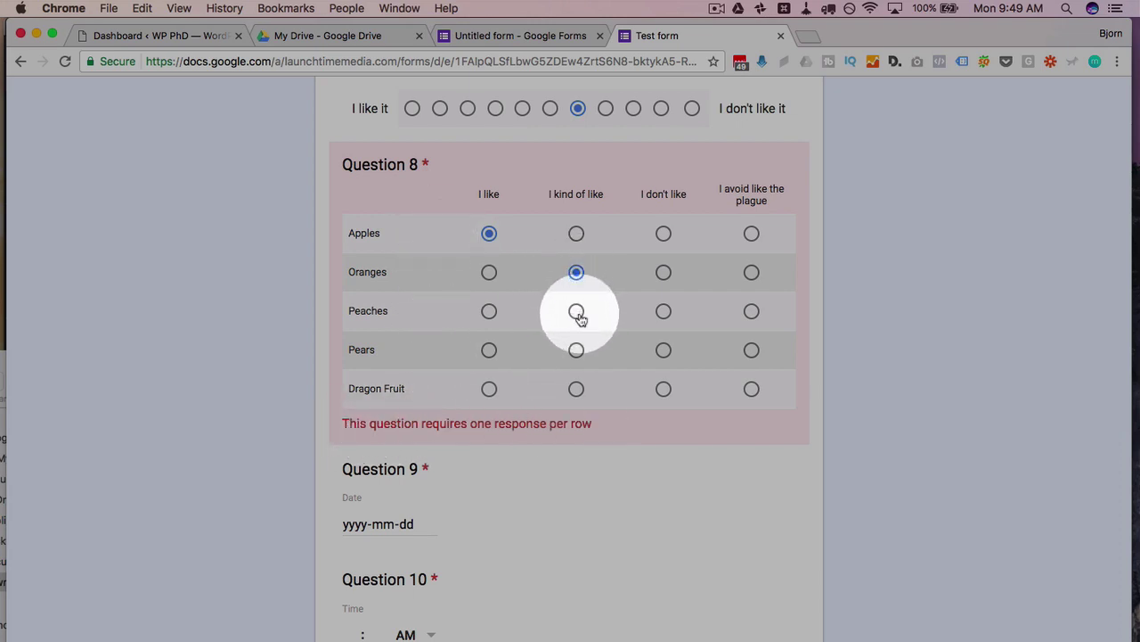
{"action": "left_click", "coordinate": [576, 311]}
{"action": "left_click", "coordinate": [490, 350]}
{"action": "left_click", "coordinate": [664, 389]}
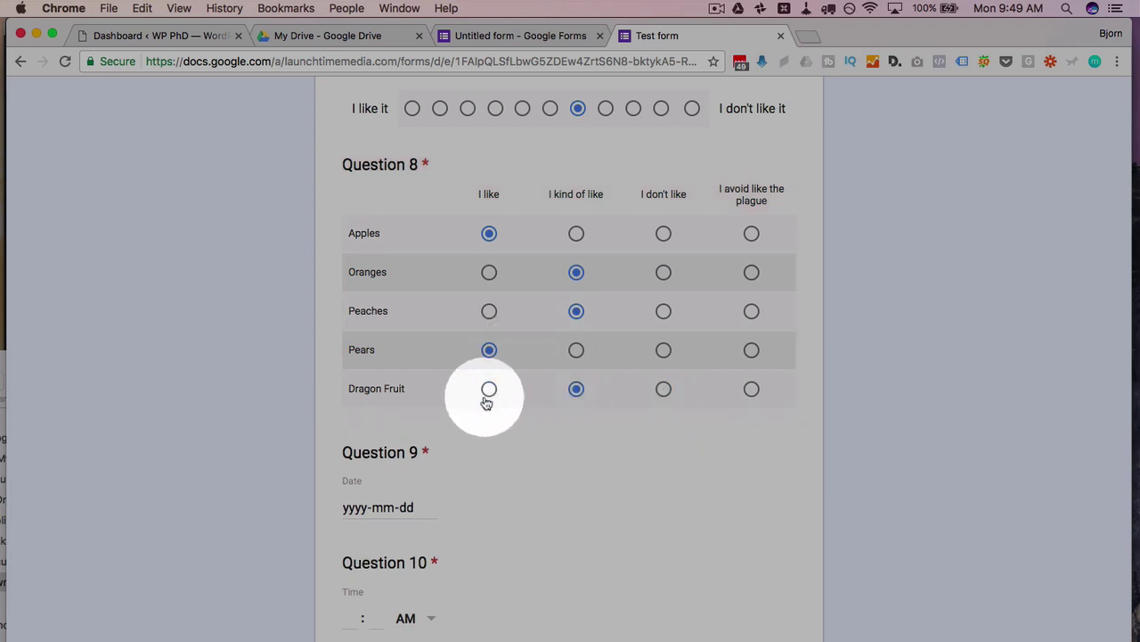
Step: Set Question 9's date to 14 September 2017
{"action": "scroll", "coordinate": [428, 433], "scroll_direction": "down", "scroll_amount": 2}
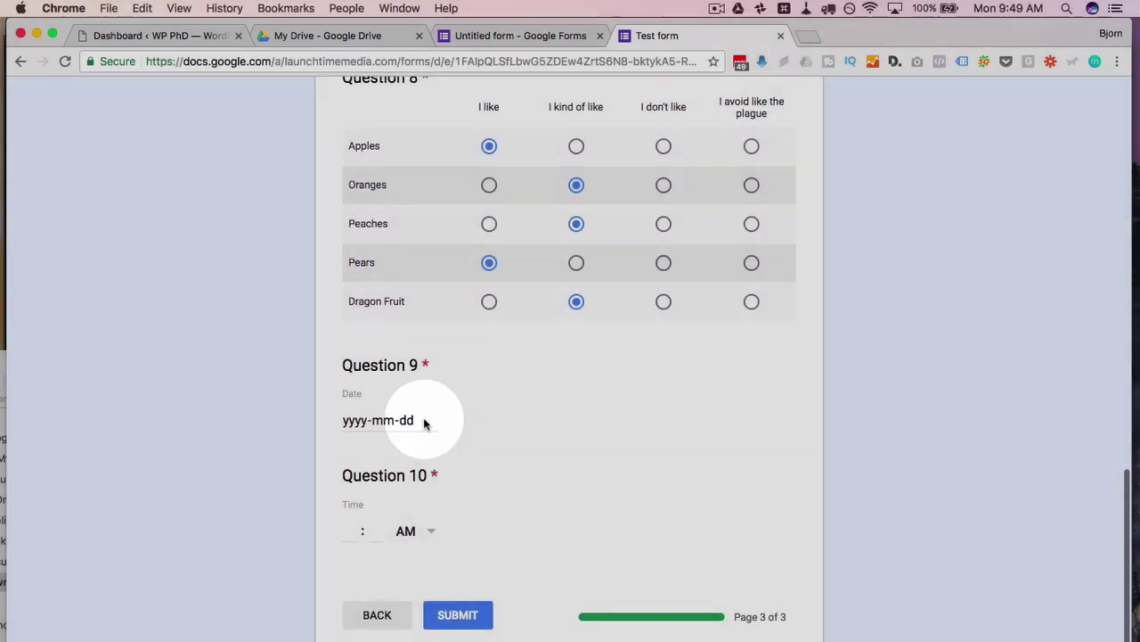
{"action": "scroll", "coordinate": [414, 425], "scroll_direction": "down", "scroll_amount": 1}
{"action": "left_click", "coordinate": [429, 385]}
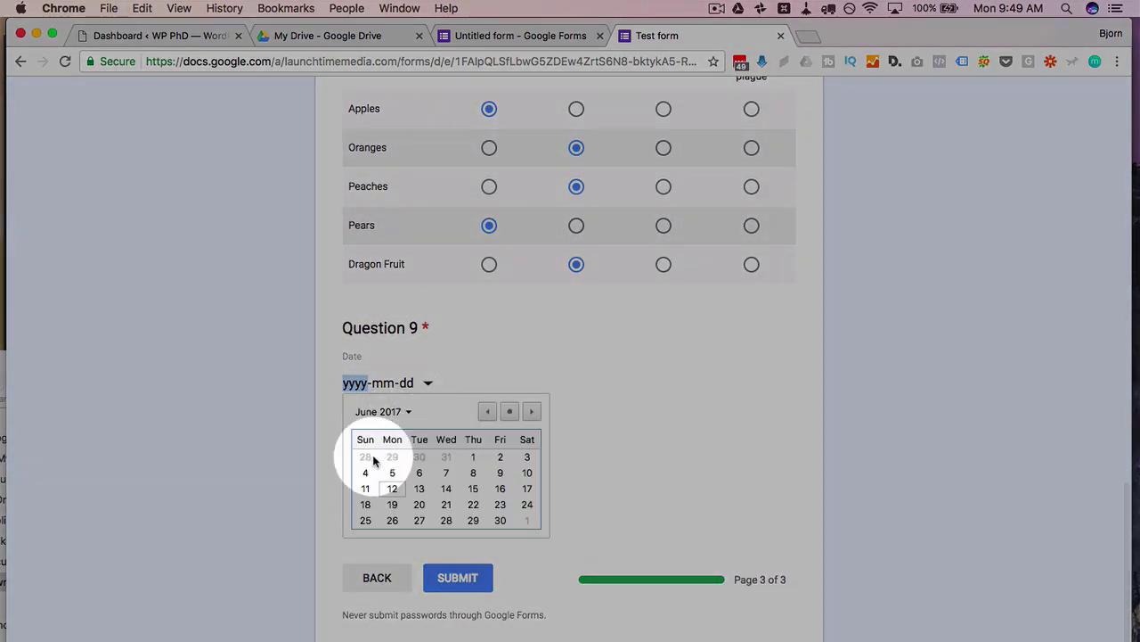
{"action": "left_click", "coordinate": [530, 412]}
{"action": "left_click", "coordinate": [530, 412]}
{"action": "left_click", "coordinate": [530, 412]}
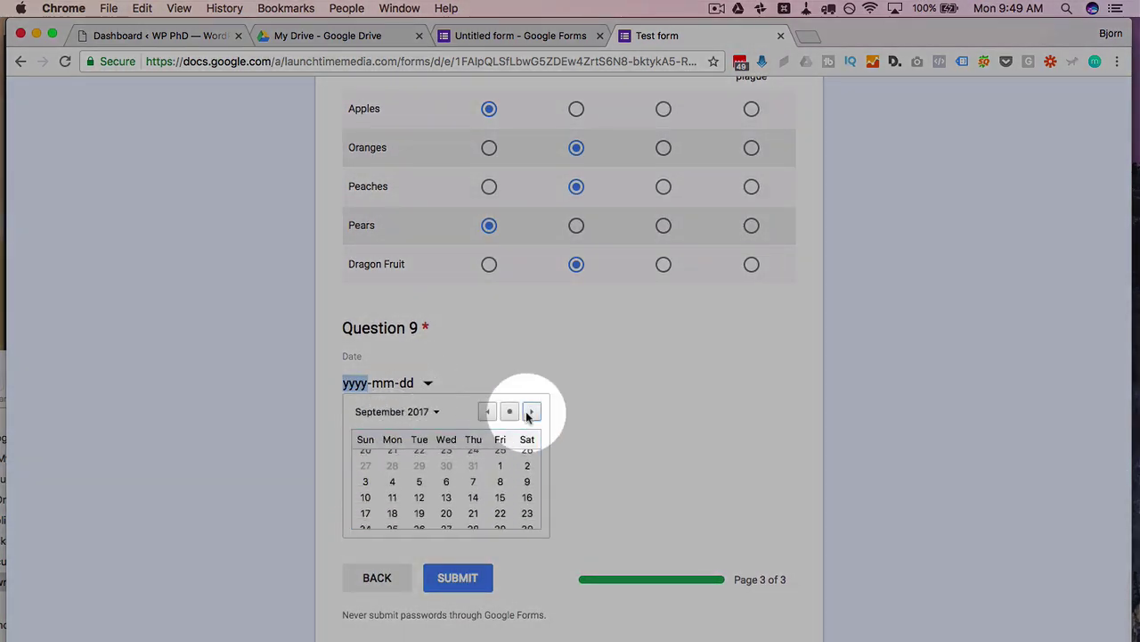
{"action": "left_click", "coordinate": [473, 491]}
Step: Enter 03:15 PM for Question 10 and submit the test response
{"action": "scroll", "coordinate": [255, 443], "scroll_direction": "down", "scroll_amount": 1}
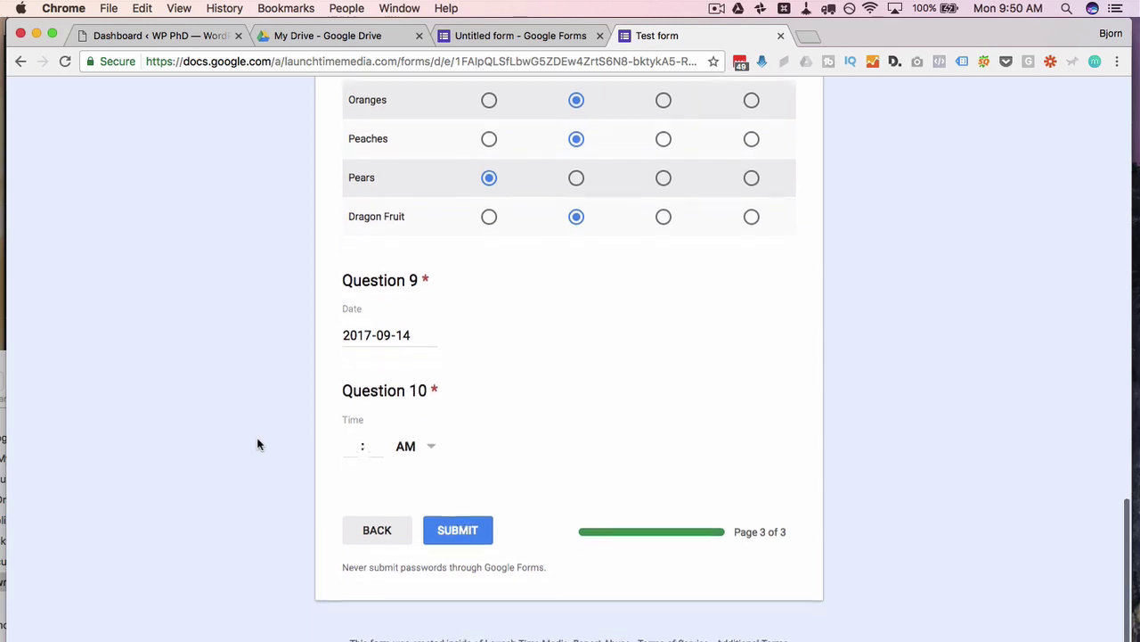
{"action": "left_click", "coordinate": [359, 448]}
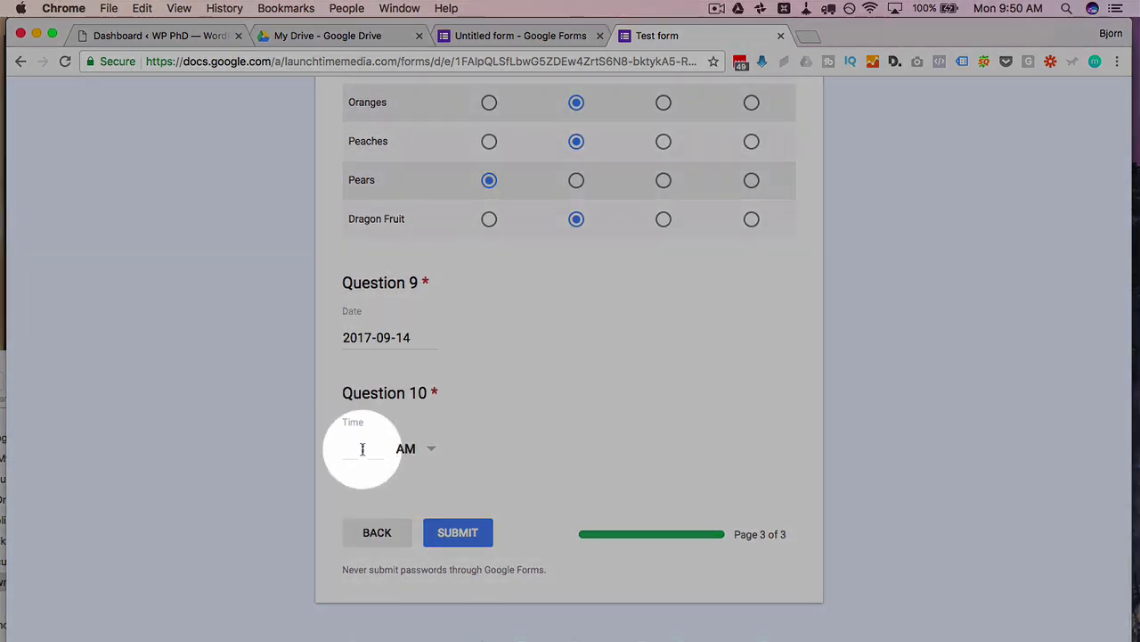
{"action": "type", "text": "3"}
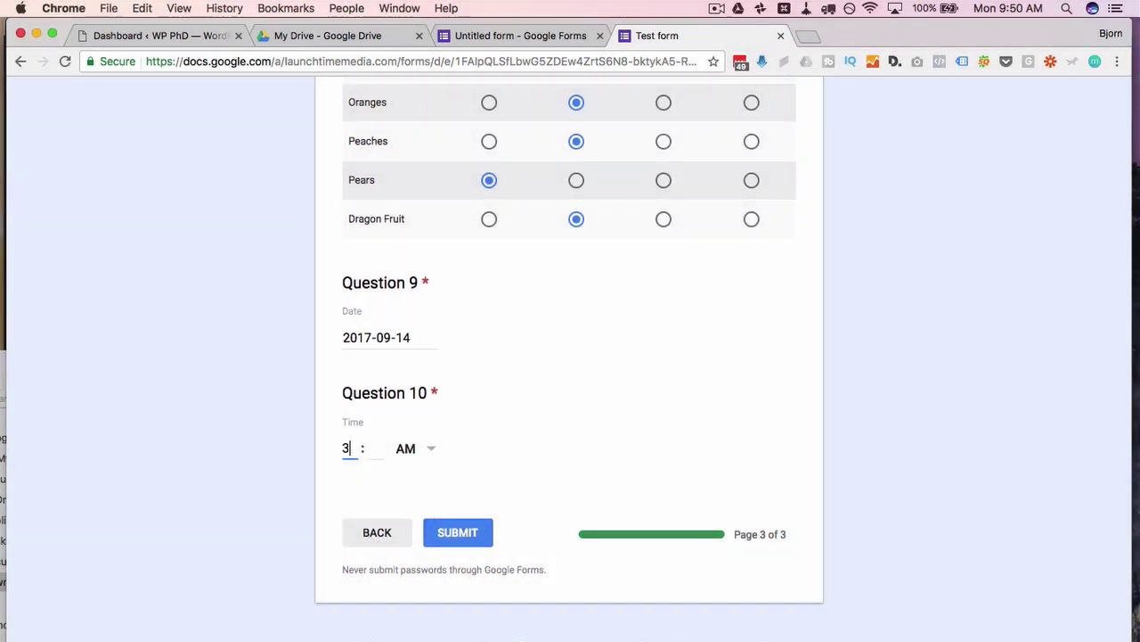
{"action": "key", "text": "Tab"}
{"action": "left_click", "coordinate": [428, 449]}
{"action": "left_click", "coordinate": [407, 484]}
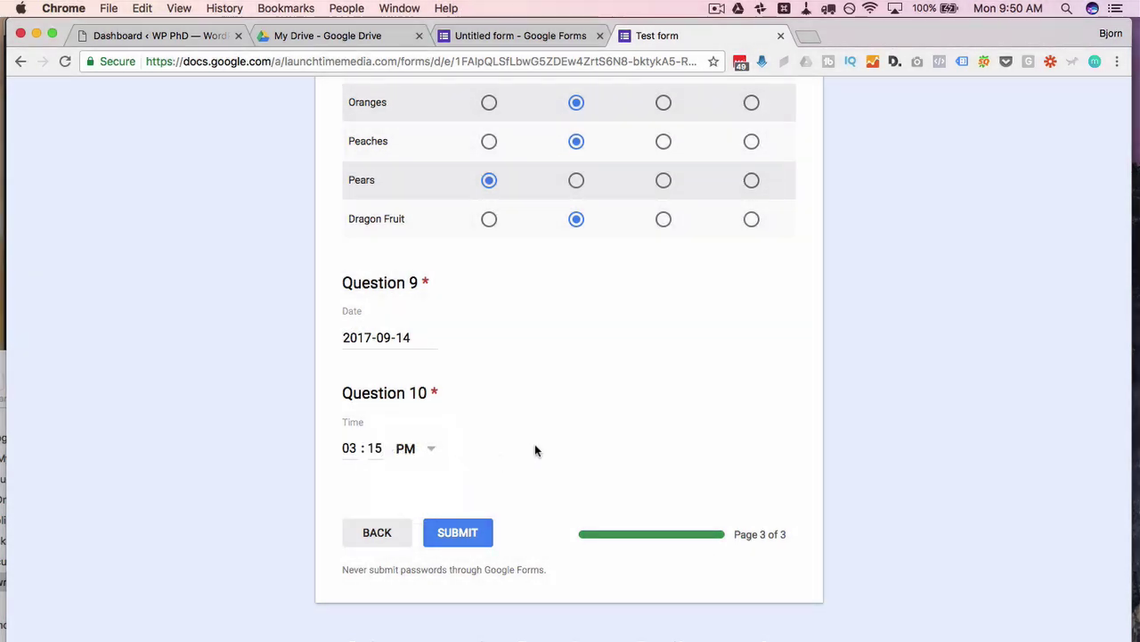
{"action": "left_click", "coordinate": [453, 539]}
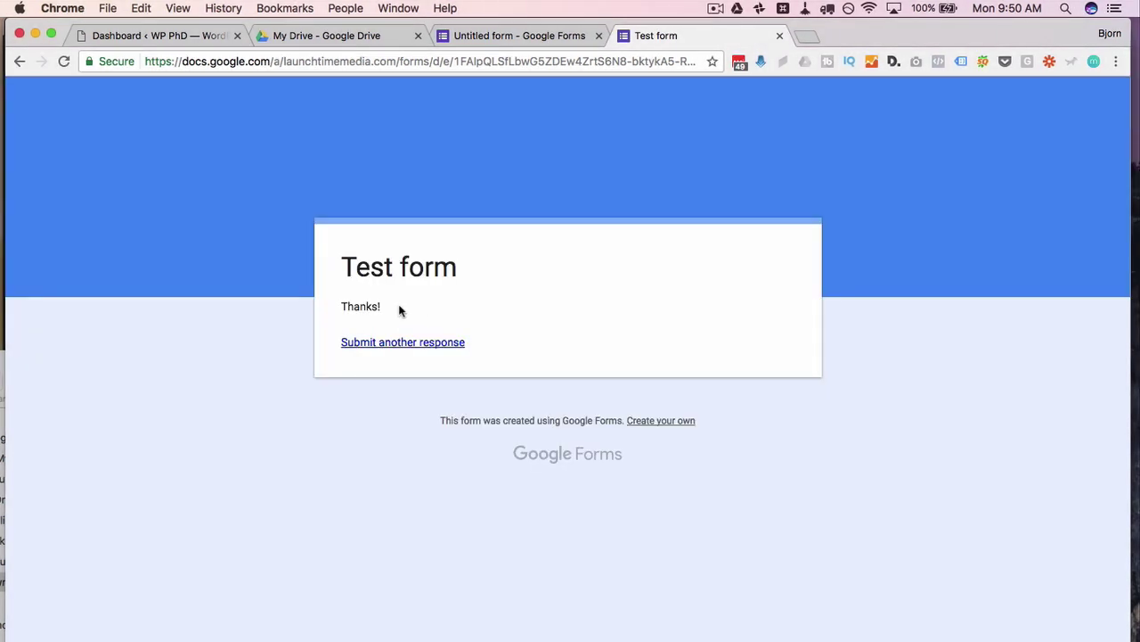
Step: Return to the form editor and close the Send form dialog, now showing 1 response
{"action": "left_click_drag", "start_coordinate": [400, 309], "coordinate": [336, 306]}
{"action": "left_click", "coordinate": [348, 310]}
{"action": "left_click", "coordinate": [529, 36]}
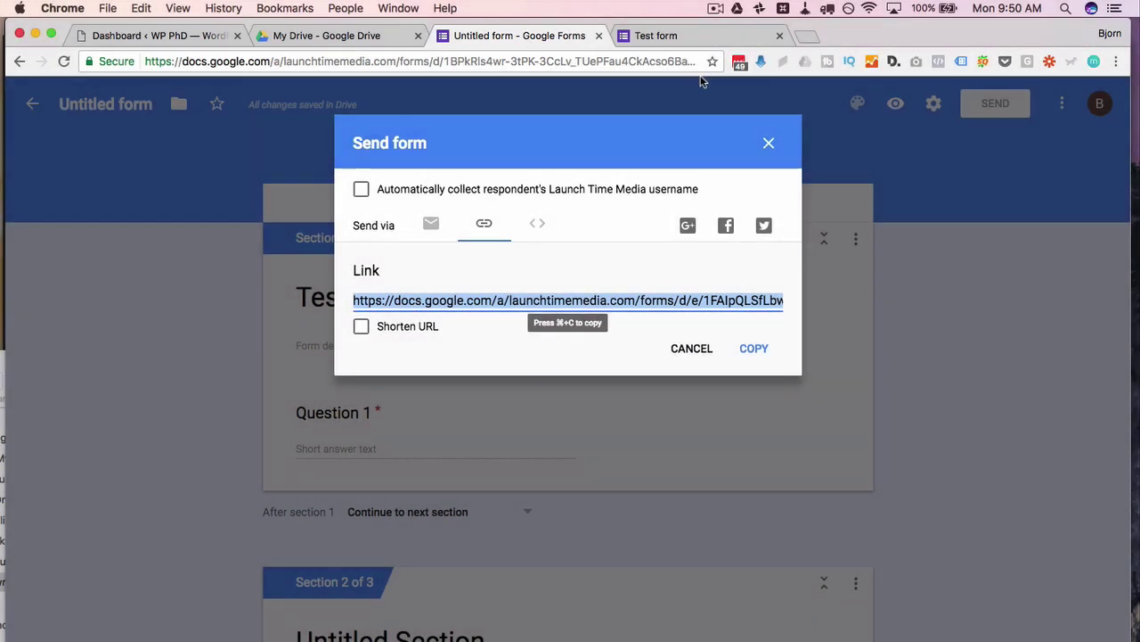
{"action": "left_click", "coordinate": [770, 145]}
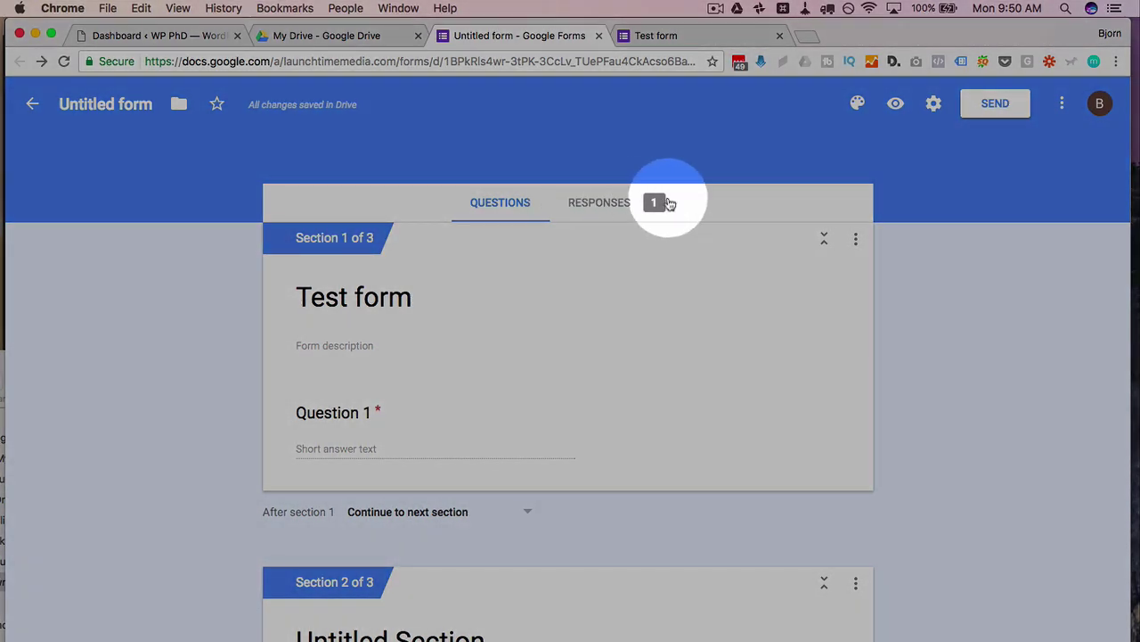
Step: Open the Responses summary, dismiss the tip, and scroll through each question's answers and charts
{"action": "left_click", "coordinate": [603, 206]}
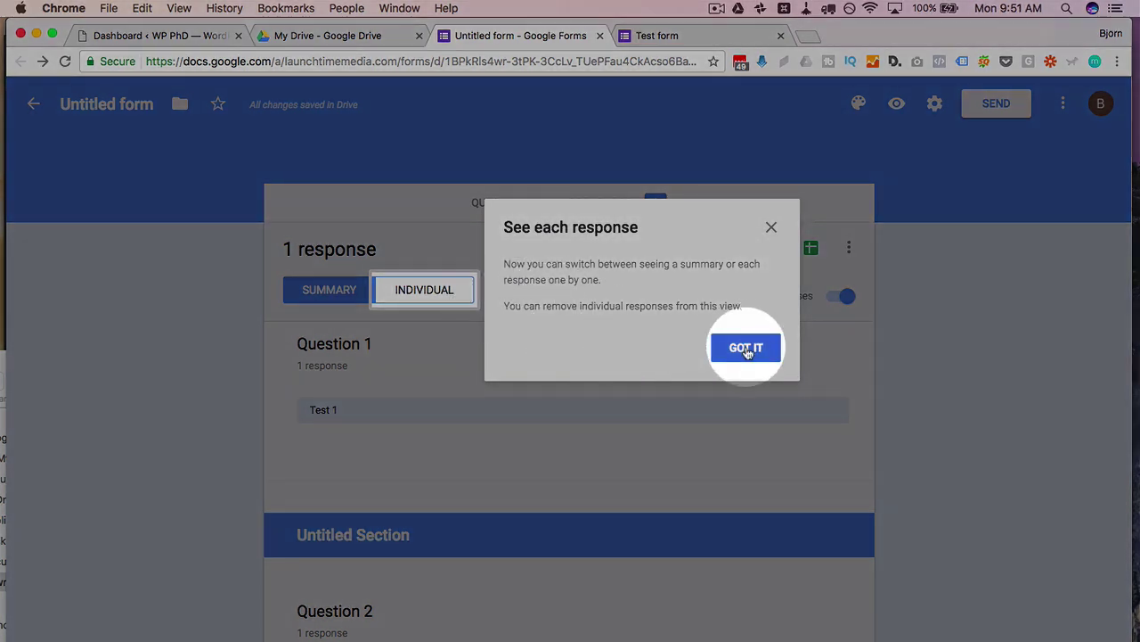
{"action": "left_click", "coordinate": [747, 349]}
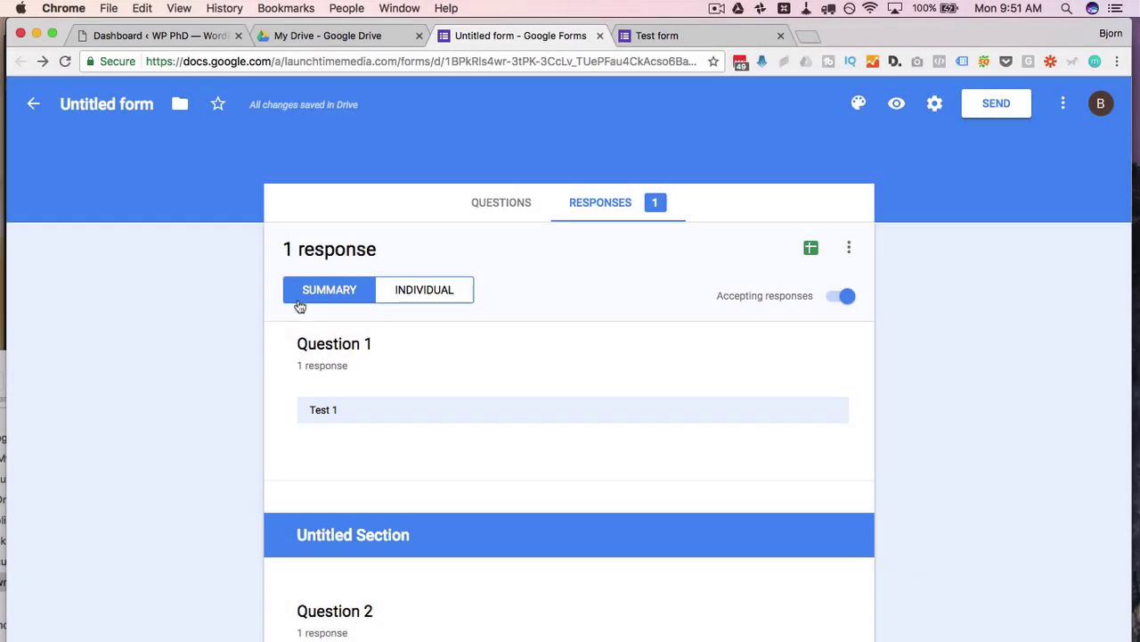
{"action": "scroll", "coordinate": [362, 377], "scroll_direction": "down", "scroll_amount": 10}
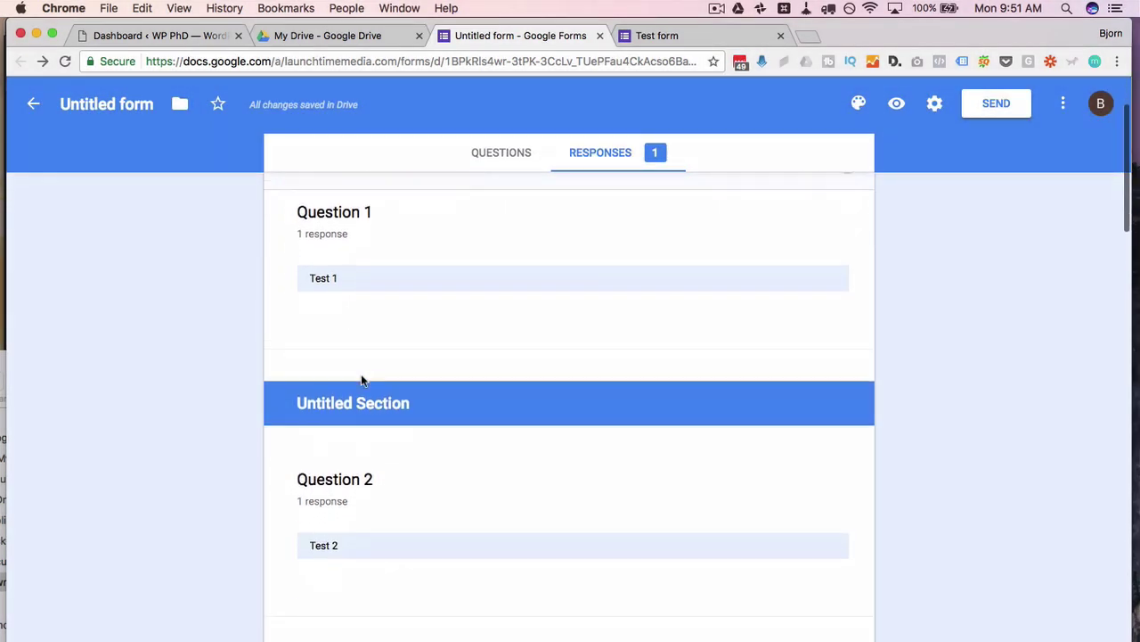
{"action": "scroll", "coordinate": [361, 377], "scroll_direction": "down", "scroll_amount": 5}
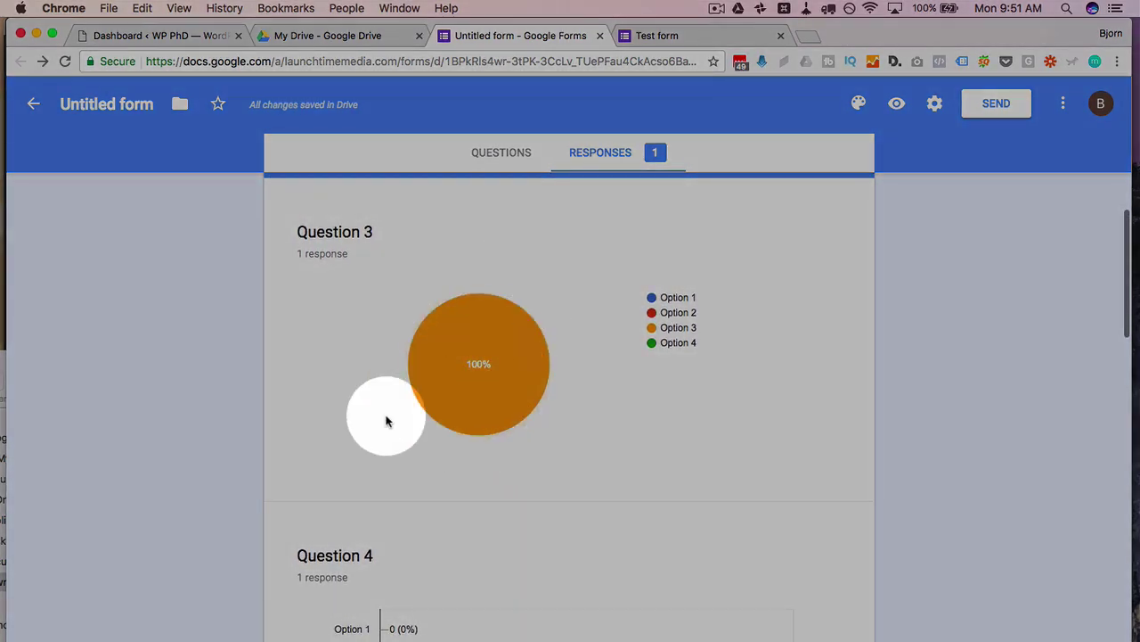
{"action": "scroll", "coordinate": [386, 419], "scroll_direction": "down", "scroll_amount": 3}
{"action": "scroll", "coordinate": [386, 421], "scroll_direction": "up", "scroll_amount": 1}
{"action": "scroll", "coordinate": [385, 420], "scroll_direction": "up", "scroll_amount": 1}
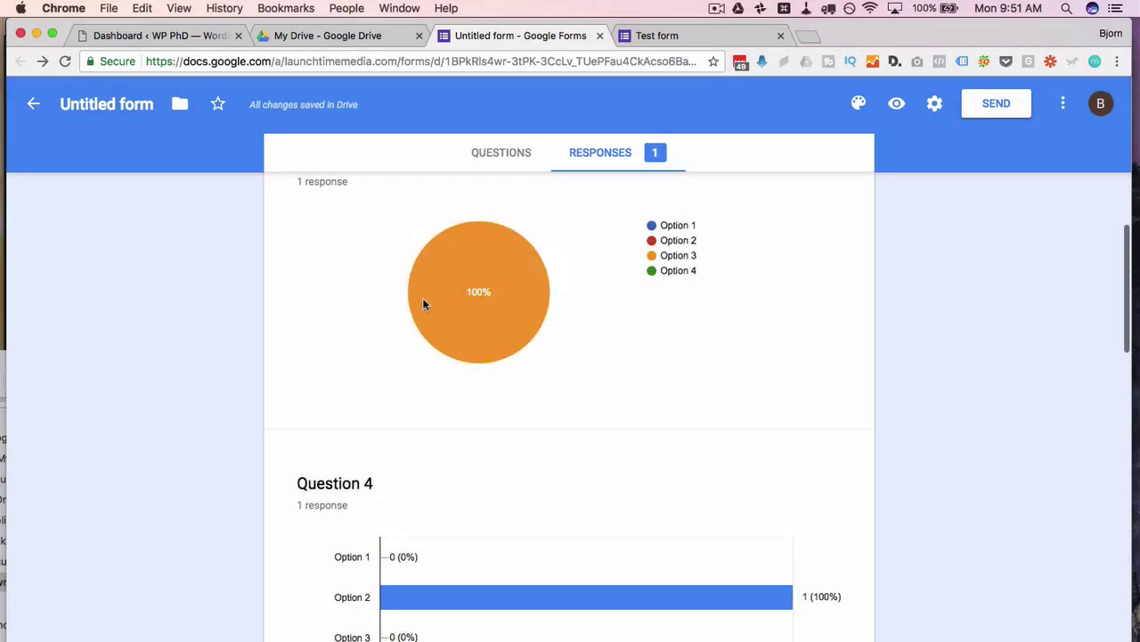
{"action": "scroll", "coordinate": [384, 392], "scroll_direction": "down", "scroll_amount": 6}
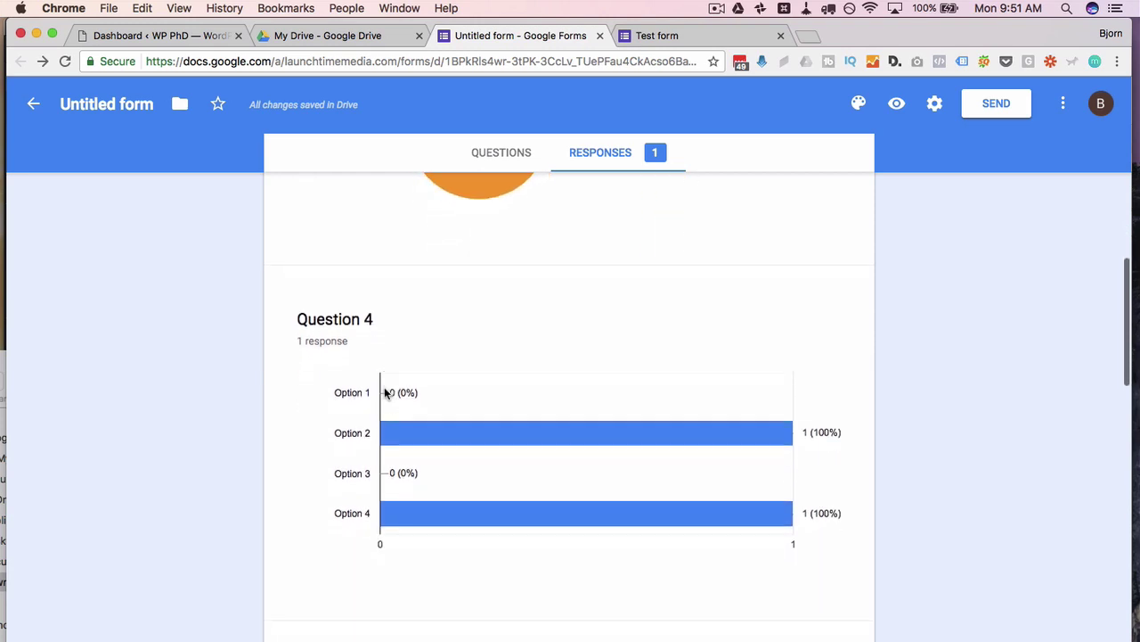
{"action": "scroll", "coordinate": [384, 393], "scroll_direction": "down", "scroll_amount": 10}
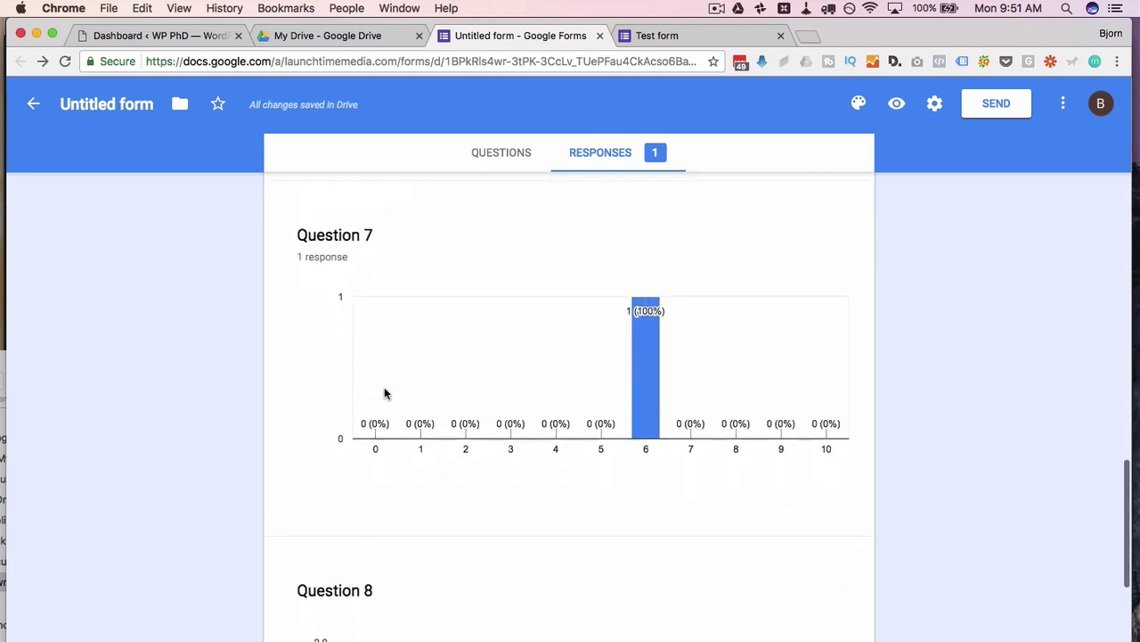
{"action": "scroll", "coordinate": [384, 393], "scroll_direction": "down", "scroll_amount": 2}
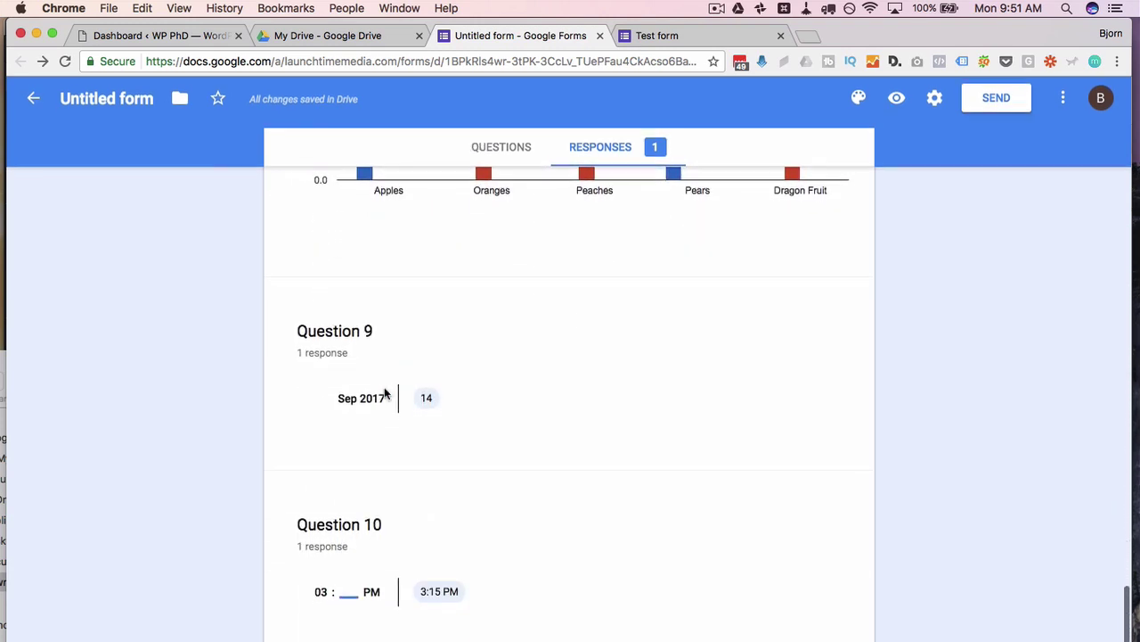
{"action": "scroll", "coordinate": [384, 393], "scroll_direction": "up", "scroll_amount": 18}
{"action": "scroll", "coordinate": [385, 393], "scroll_direction": "up", "scroll_amount": 12}
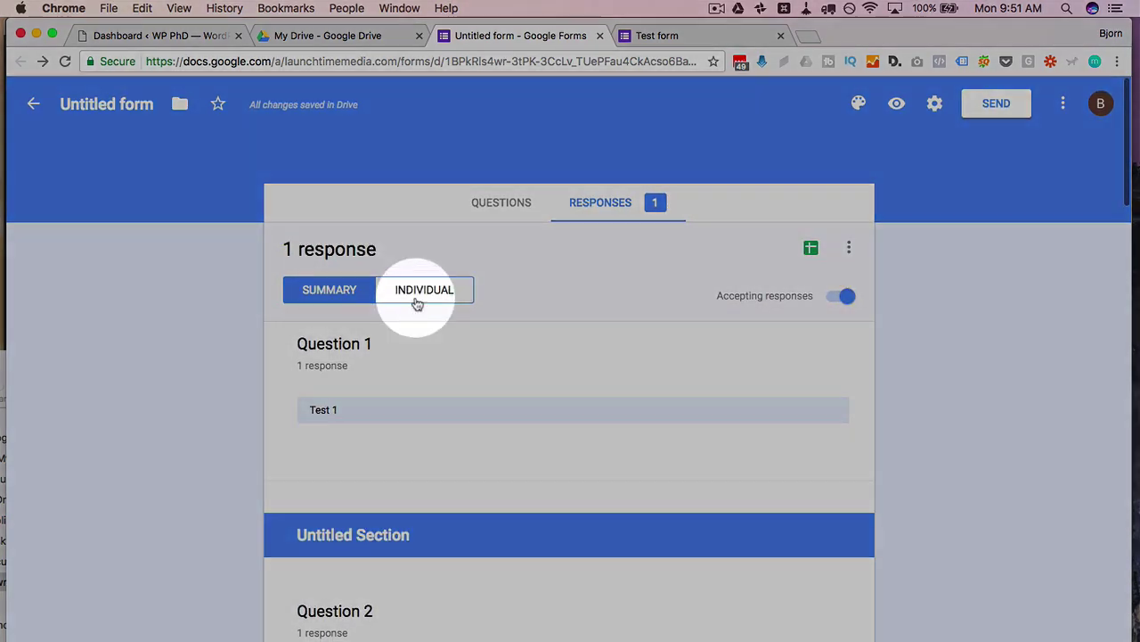
Step: View response 1 of 1 in Individual mode, then try jumping to response 40
{"action": "left_click", "coordinate": [419, 299]}
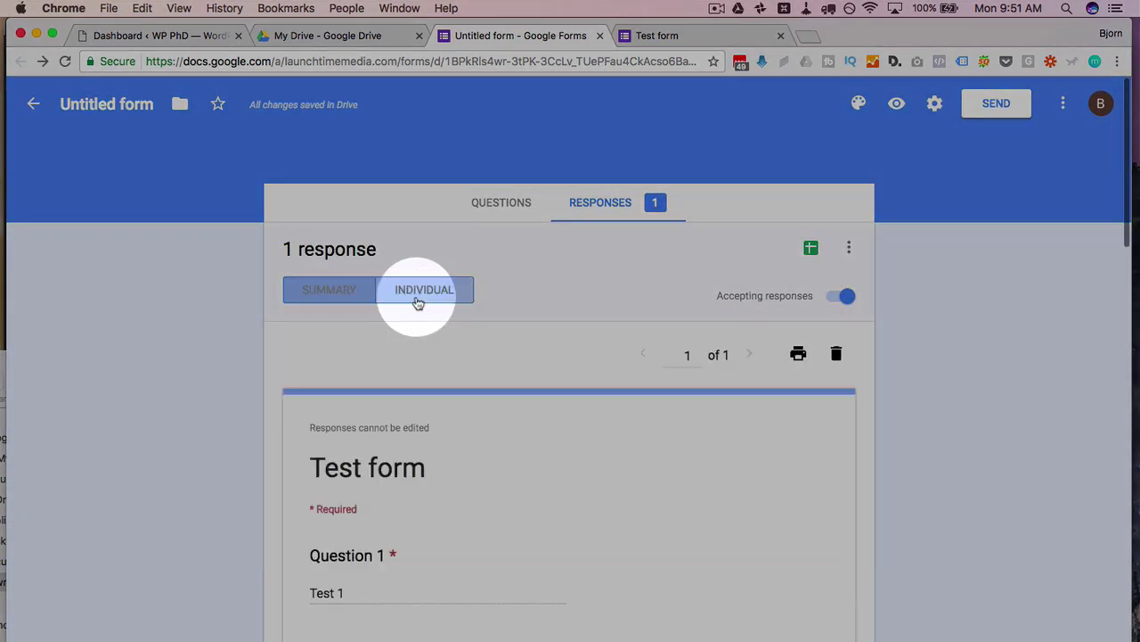
{"action": "scroll", "coordinate": [268, 367], "scroll_direction": "down", "scroll_amount": 8}
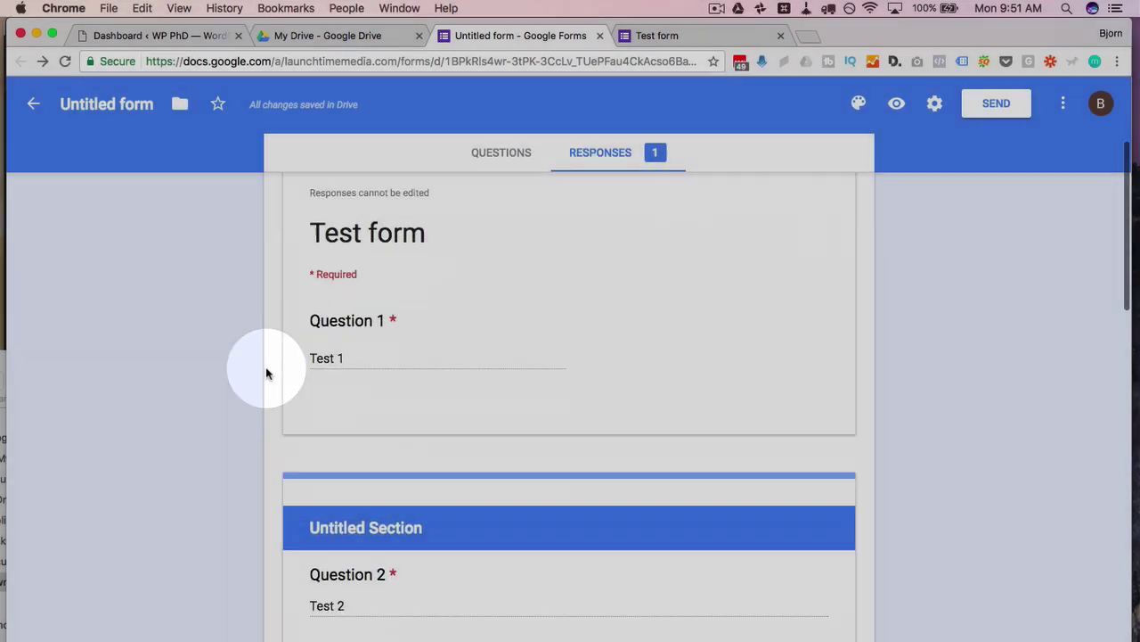
{"action": "scroll", "coordinate": [266, 367], "scroll_direction": "up", "scroll_amount": 8}
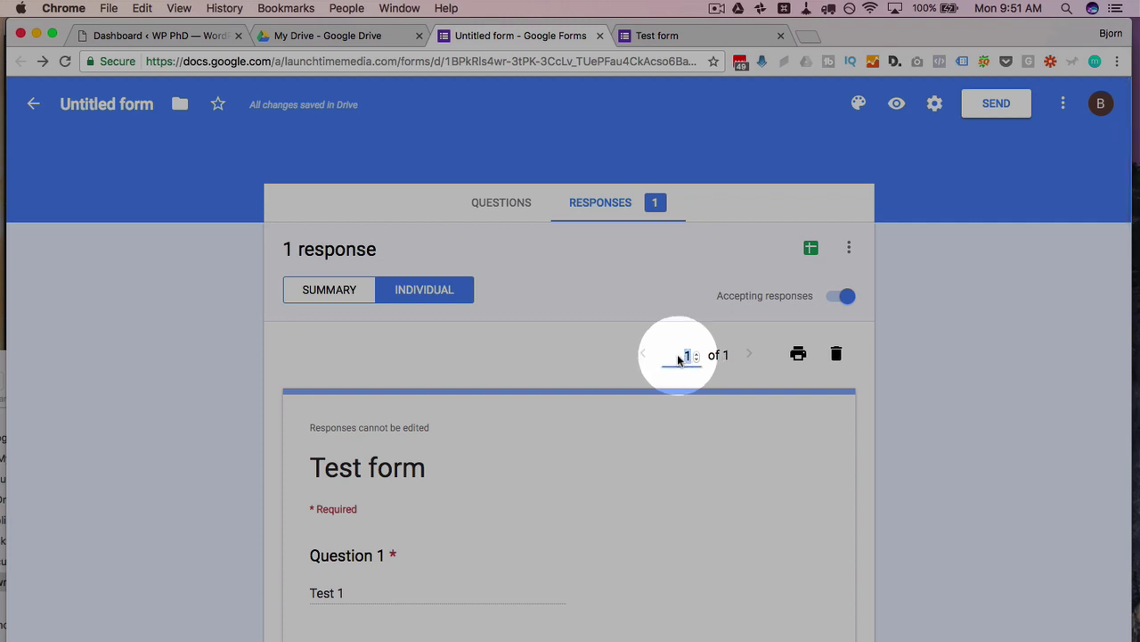
{"action": "type", "text": "40"}
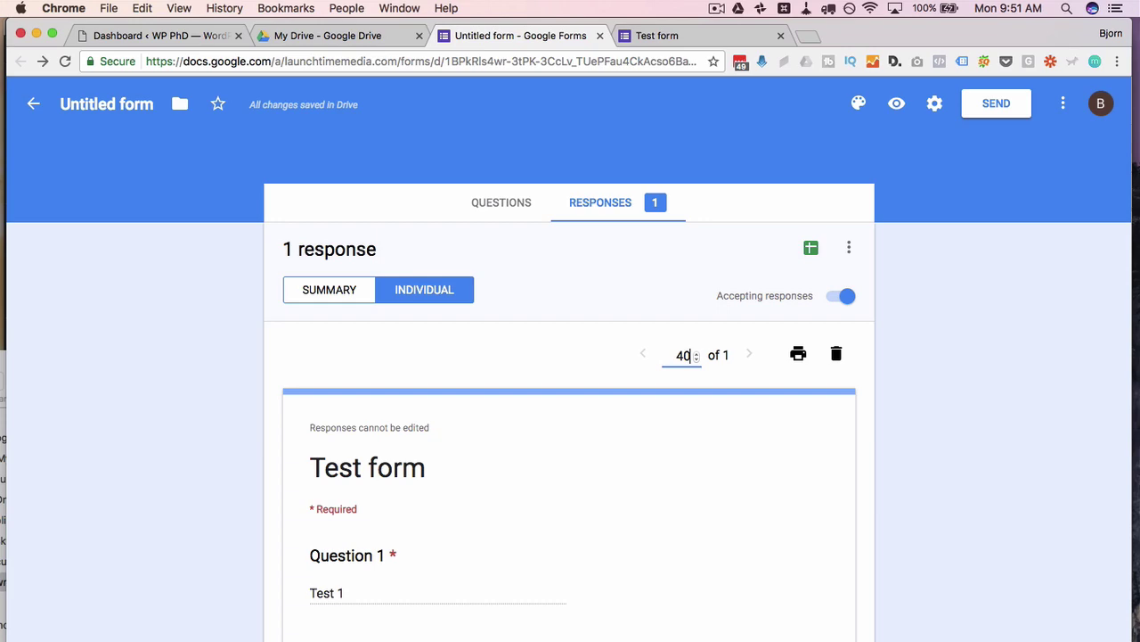
{"action": "key", "text": "Return"}
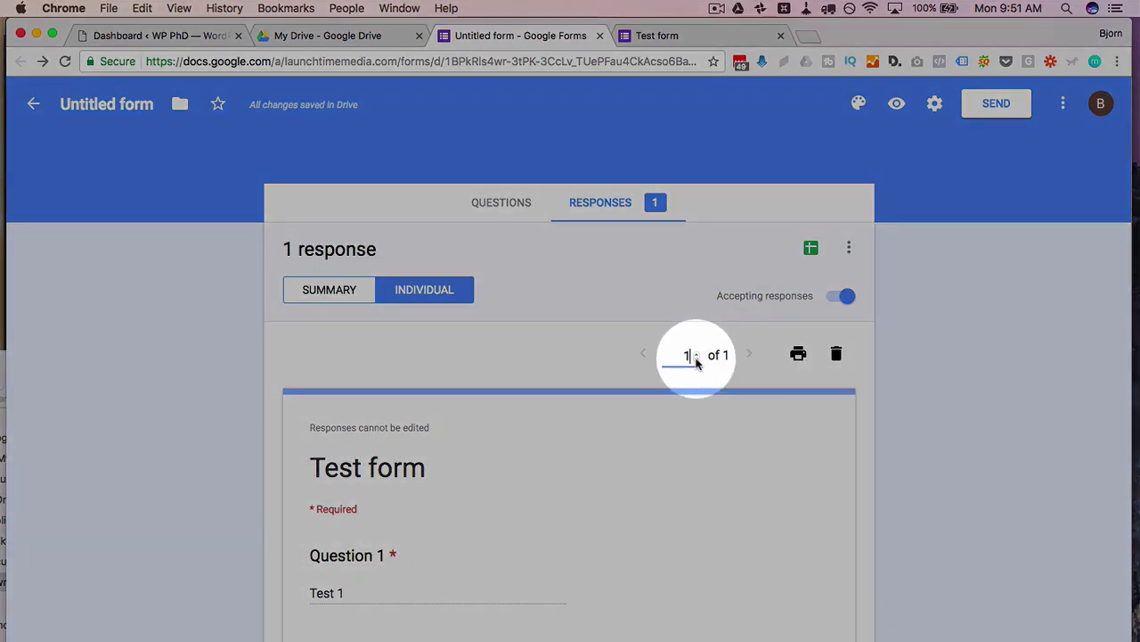
Step: Link the responses to a new spreadsheet named 'Untitled form (Responses)' from the Summary view
{"action": "left_click", "coordinate": [335, 297]}
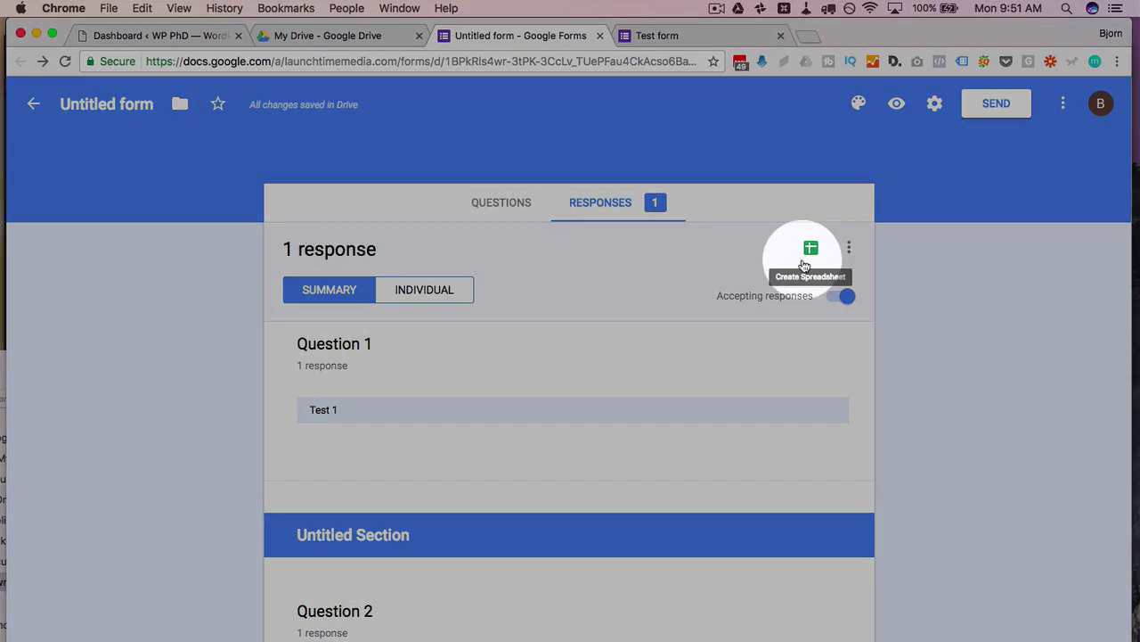
{"action": "left_click", "coordinate": [812, 250]}
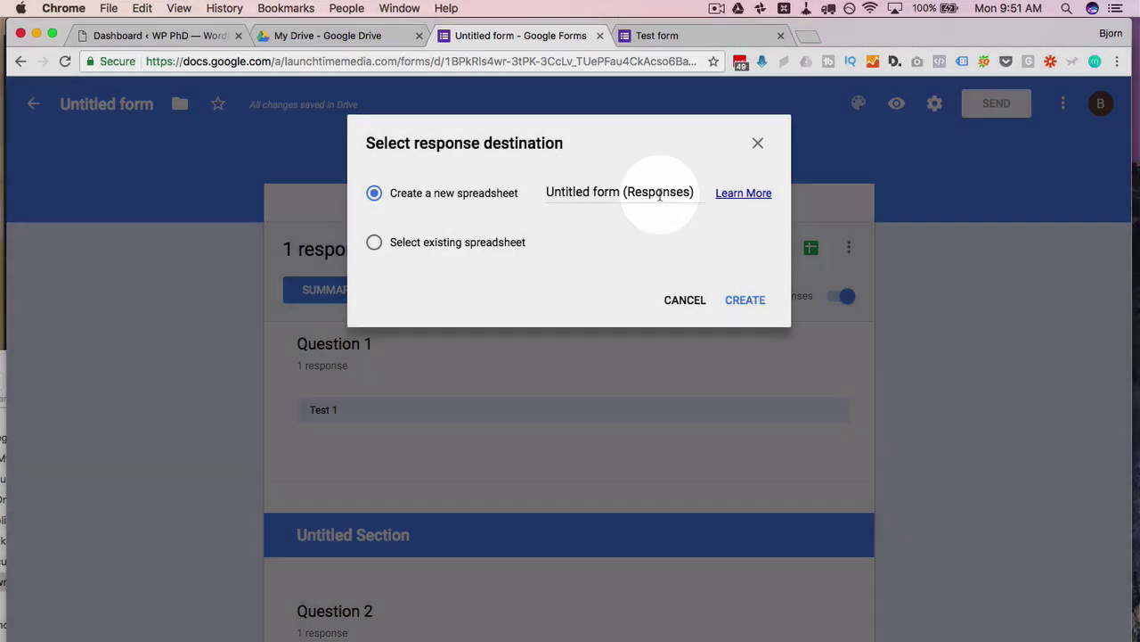
{"action": "left_click", "coordinate": [661, 192]}
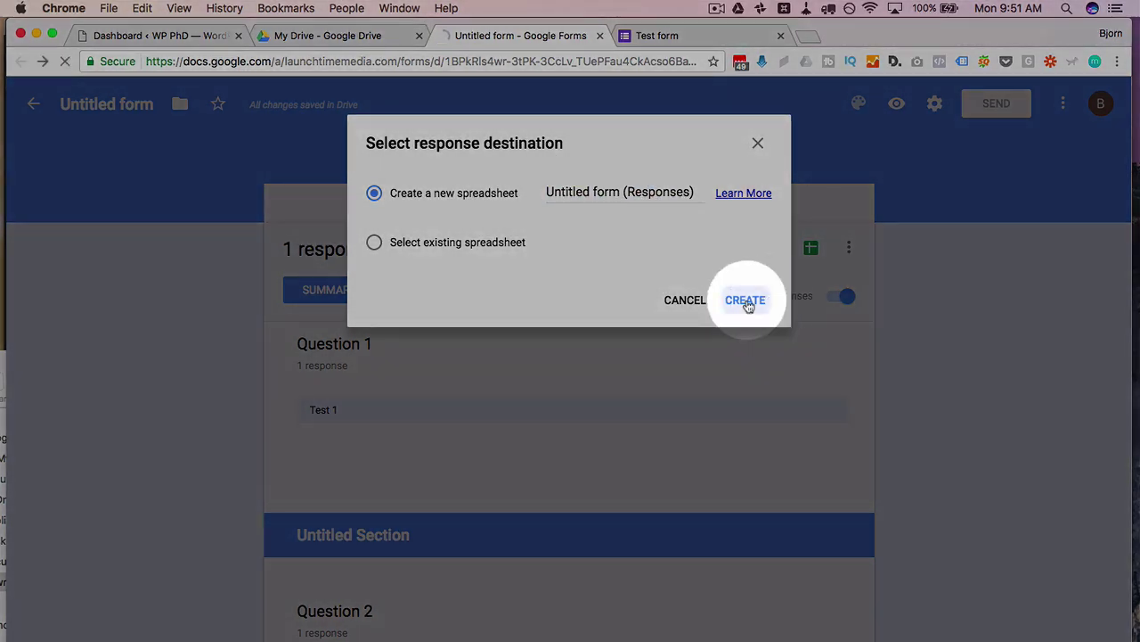
{"action": "left_click", "coordinate": [745, 300]}
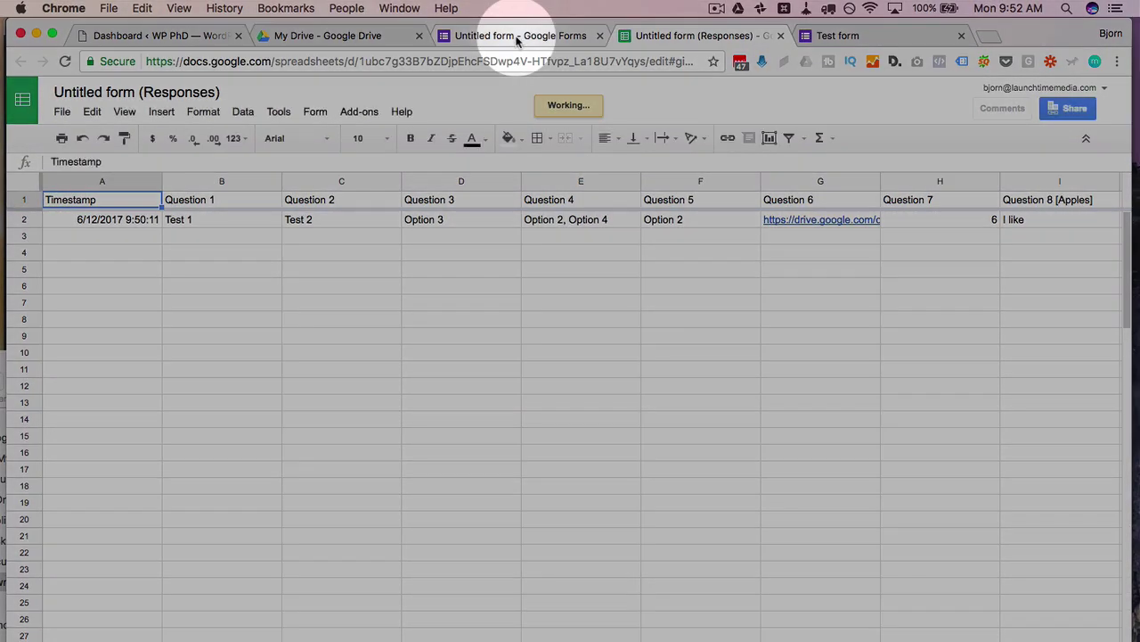
Step: Check the test response in row 2, then return to the form's Responses summary
{"action": "left_click", "coordinate": [516, 36]}
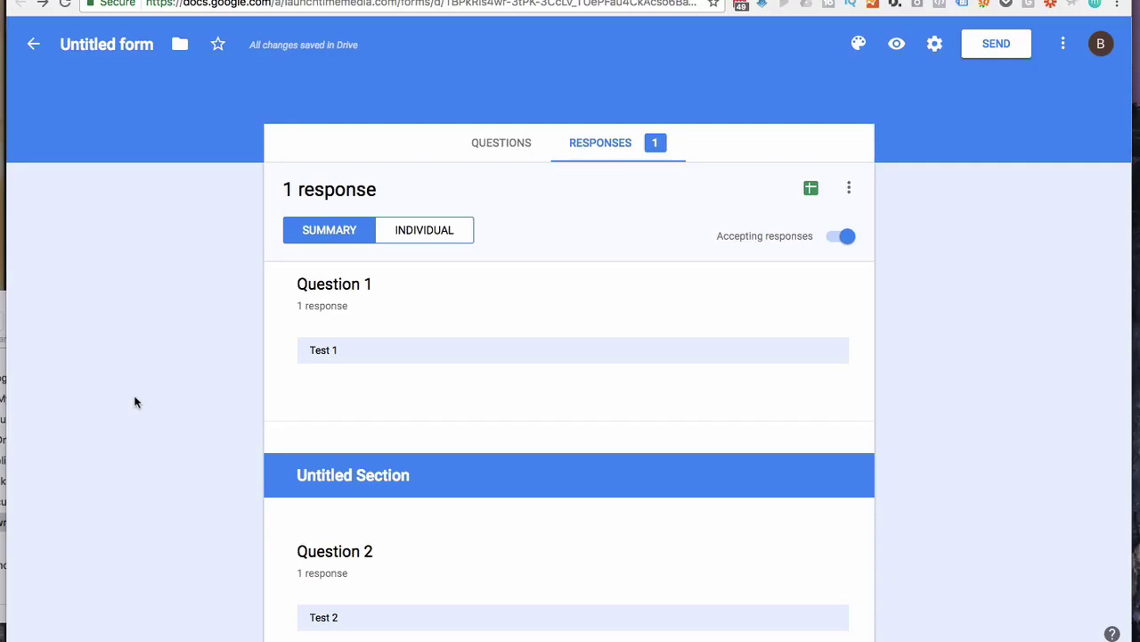